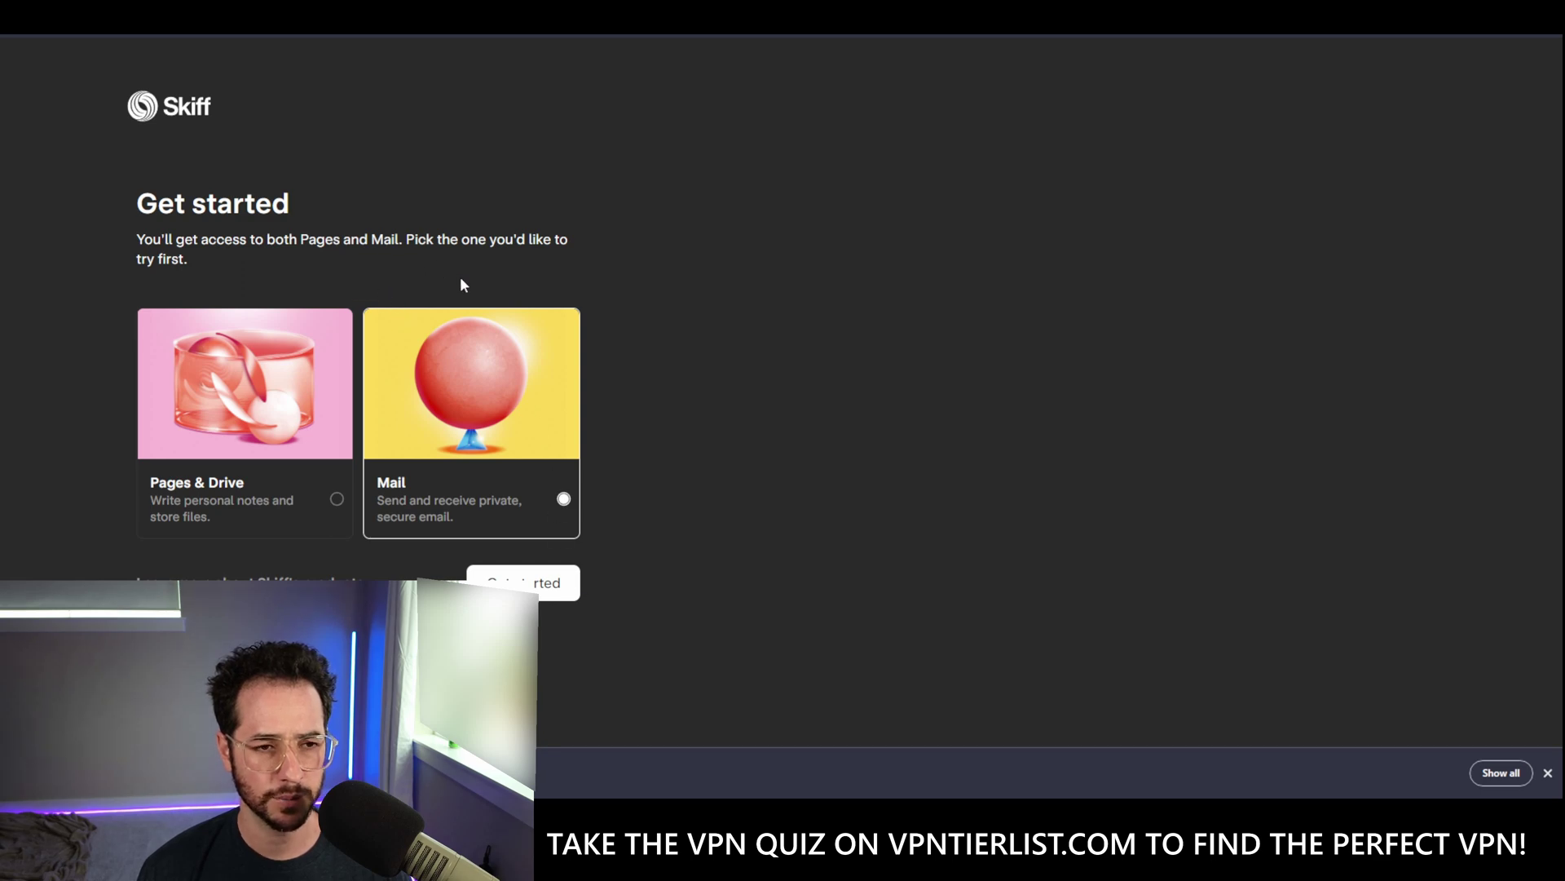
- Enter Skiff Mail, view the iOS, Android and Mac app downloads page, then return to the inbox
click(540, 587)
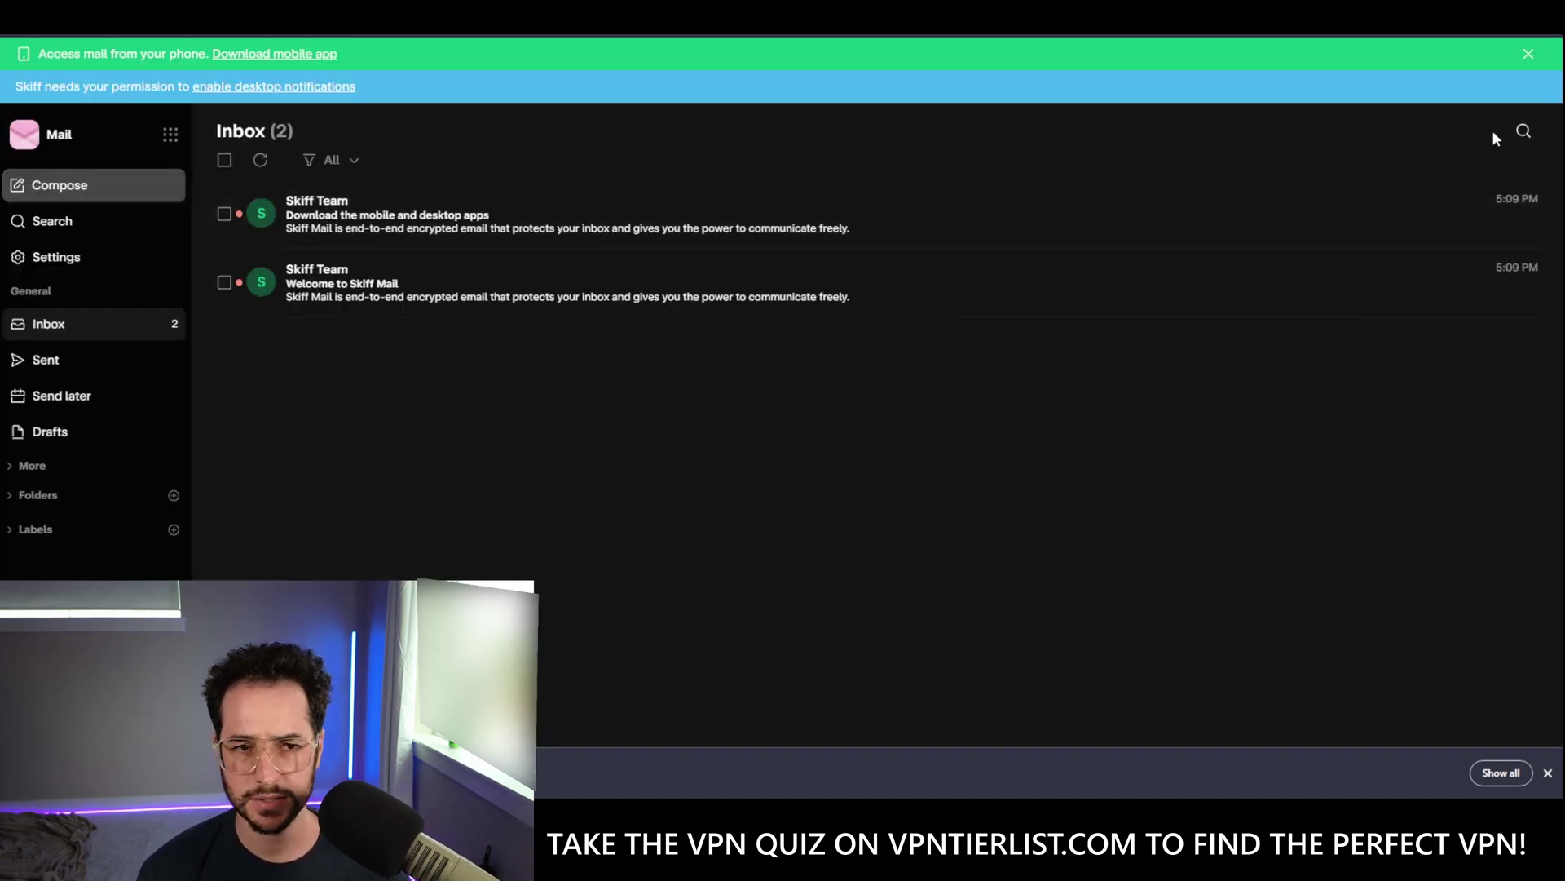
right_click(290, 53)
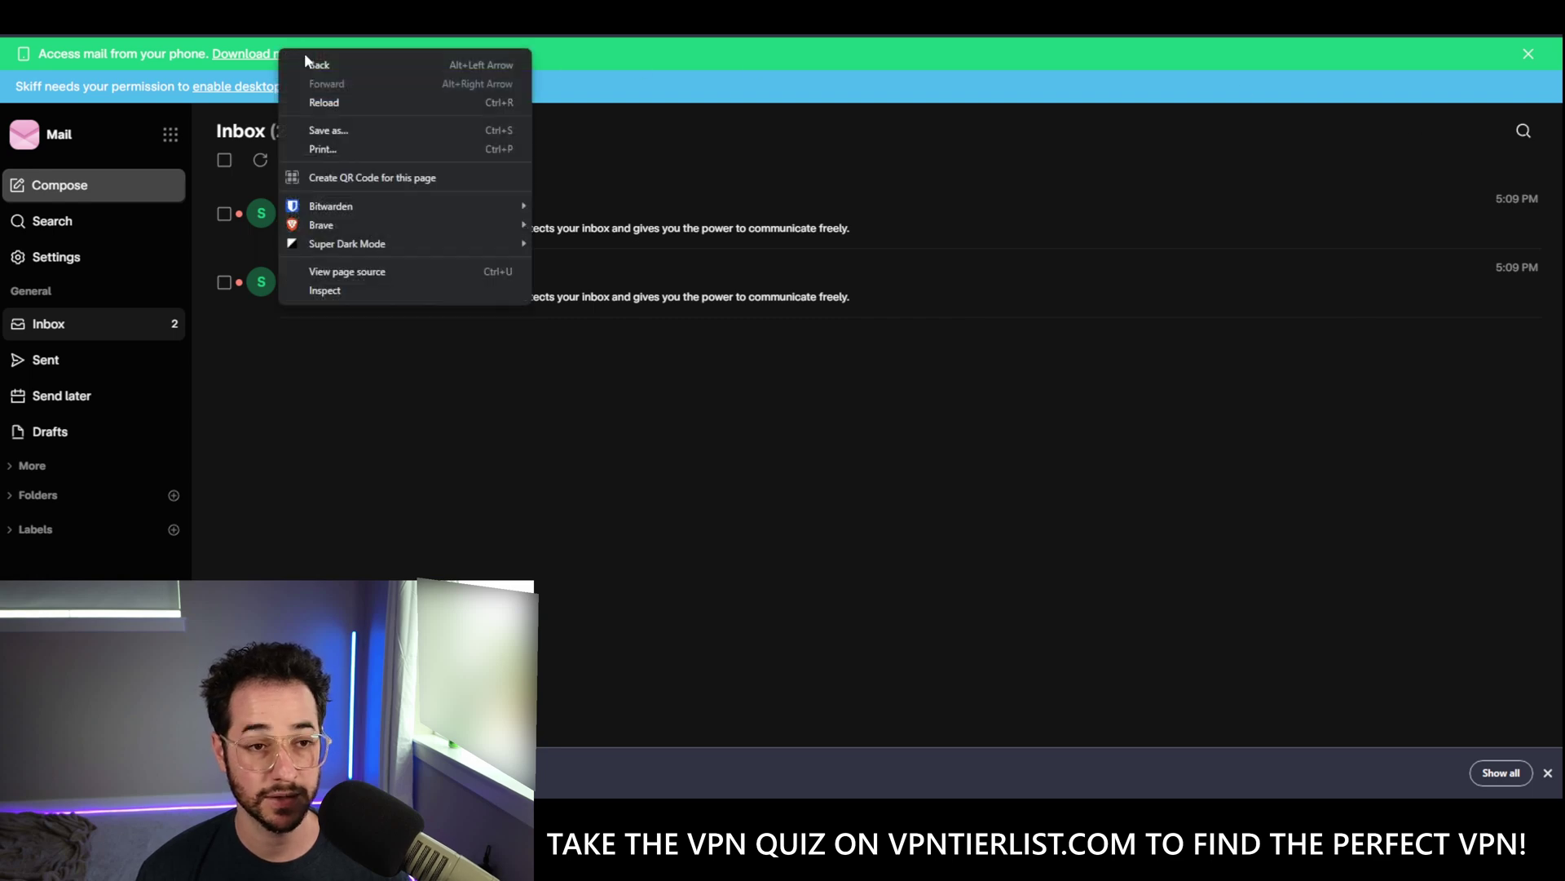
click(259, 57)
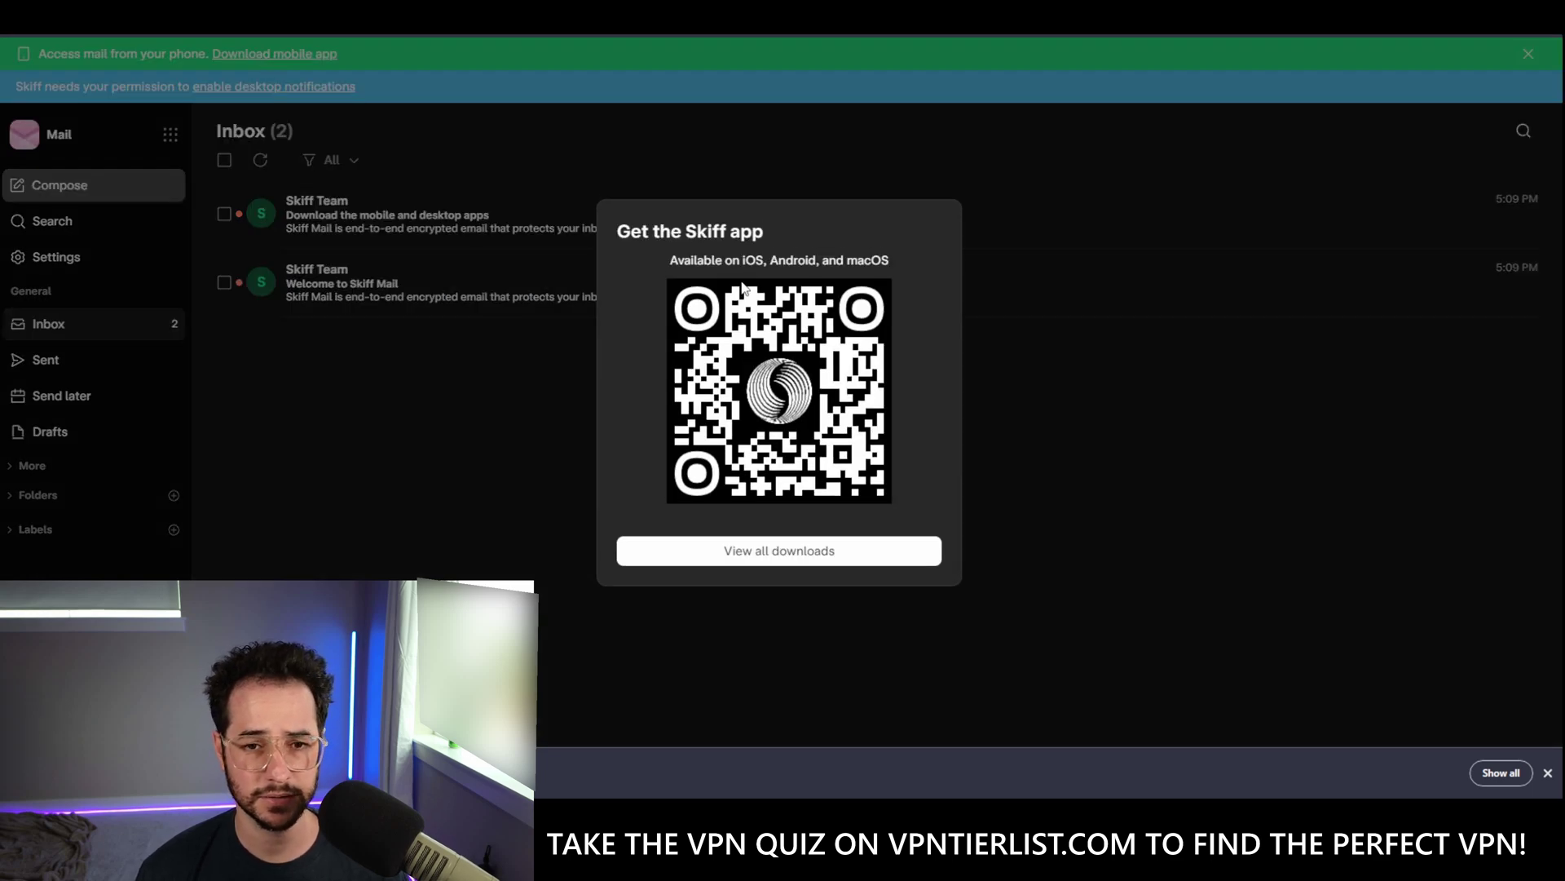
click(788, 554)
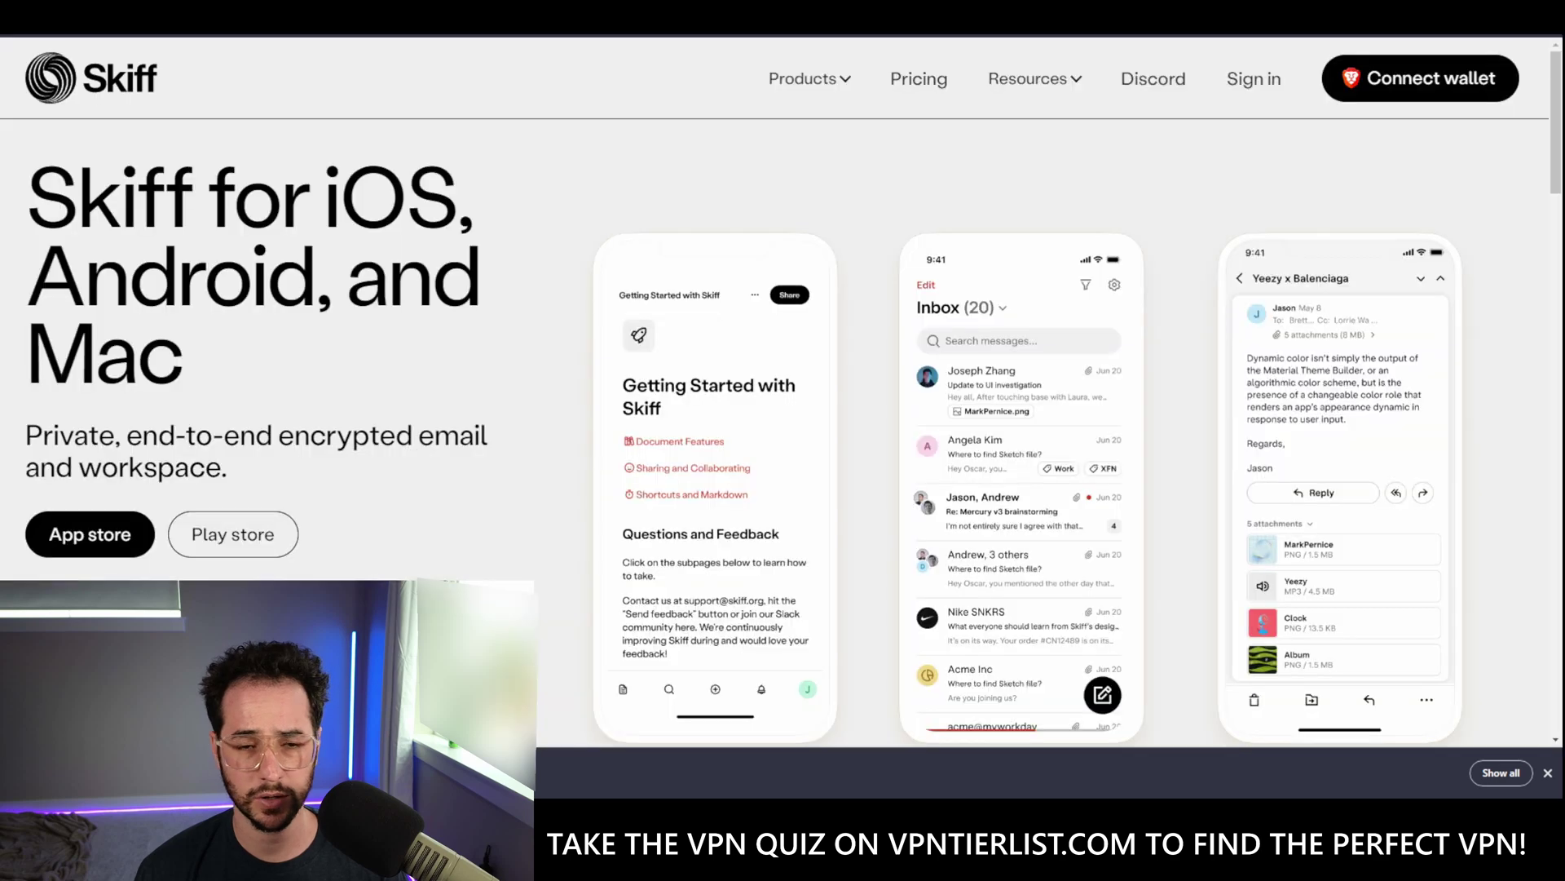
scroll(607, 326, down, 1)
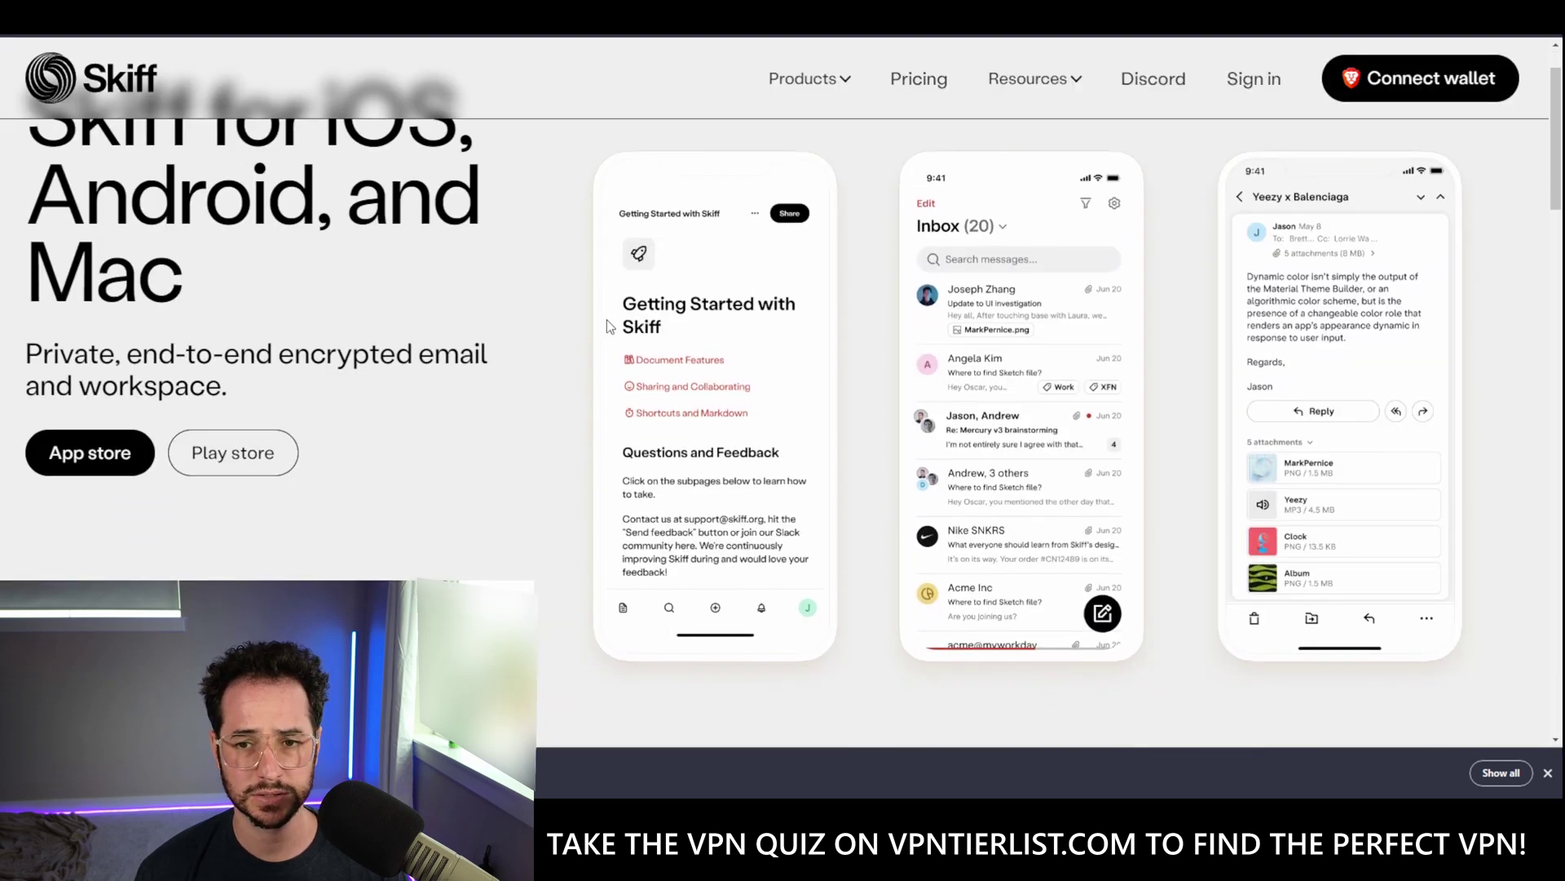
scroll(606, 326, down, 1)
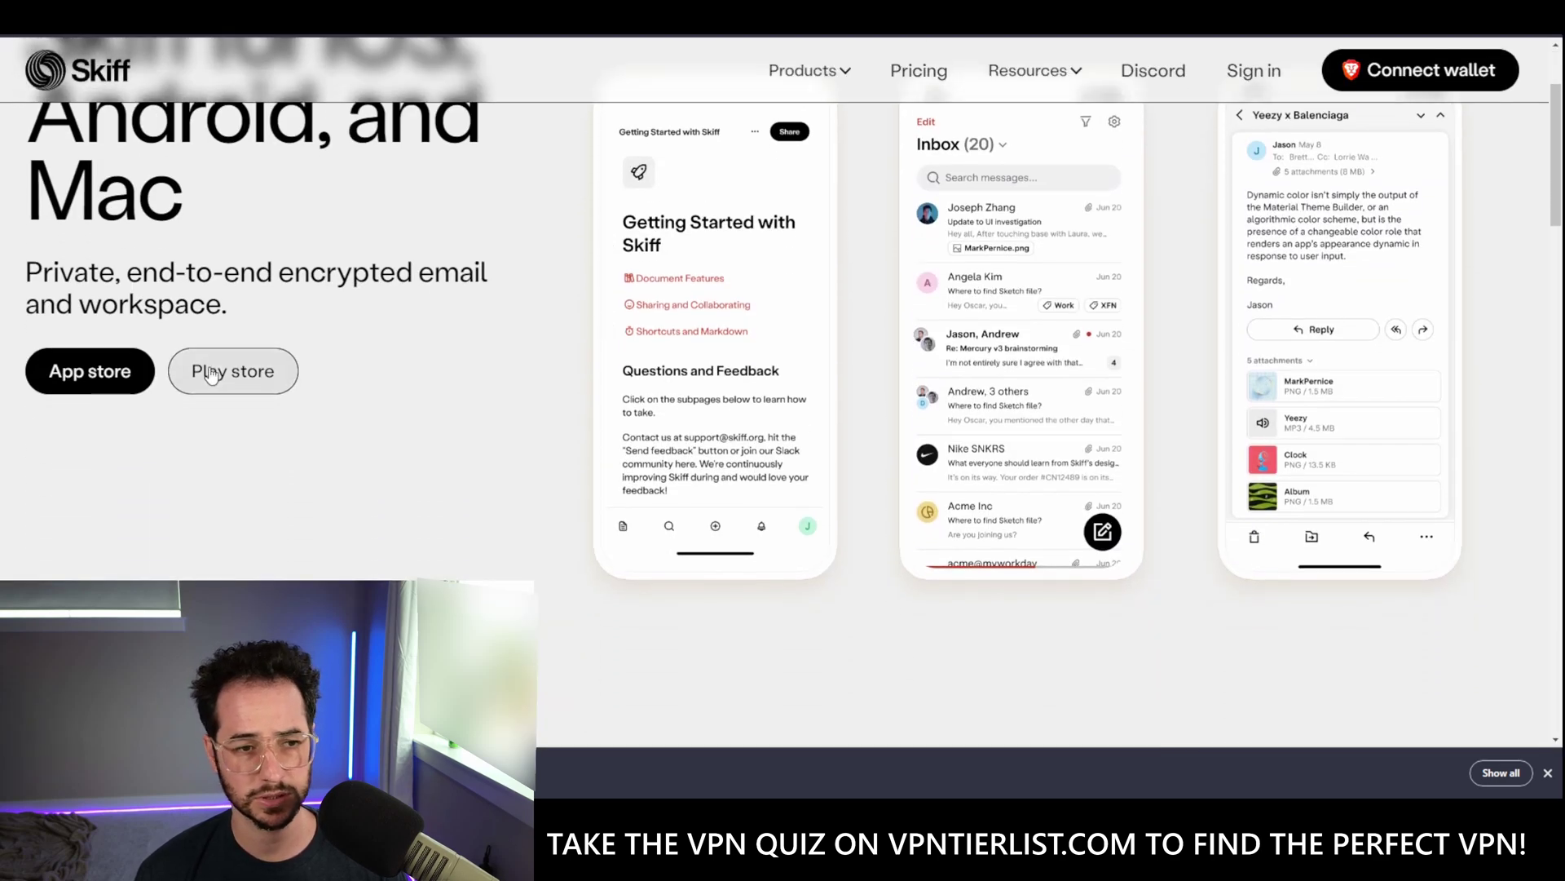
scroll(1132, 534, up, 1)
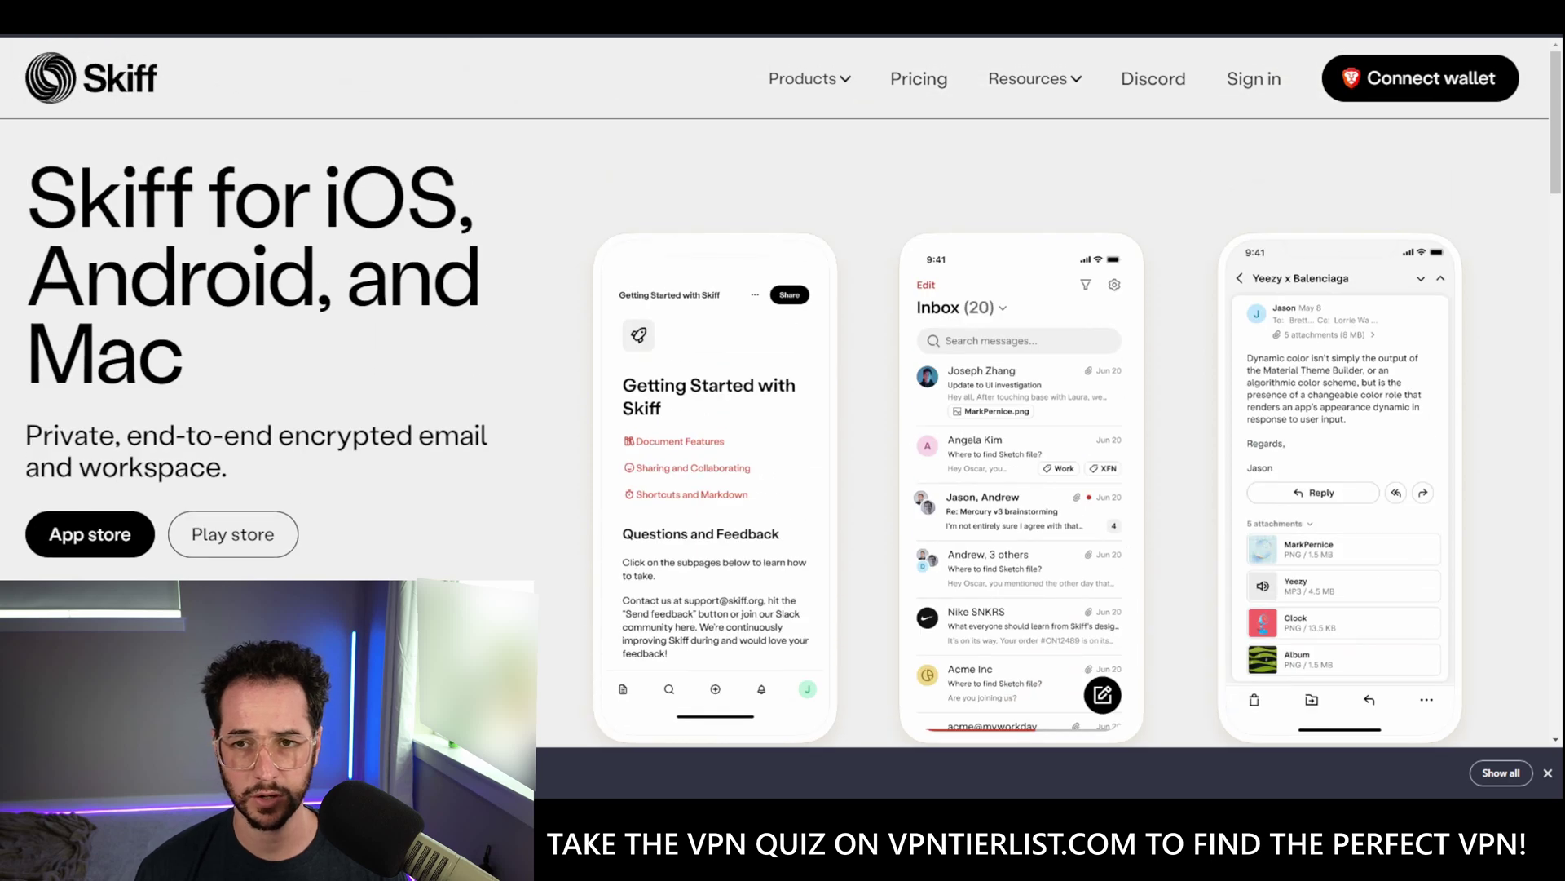
key(ctrl+w)
click(1182, 304)
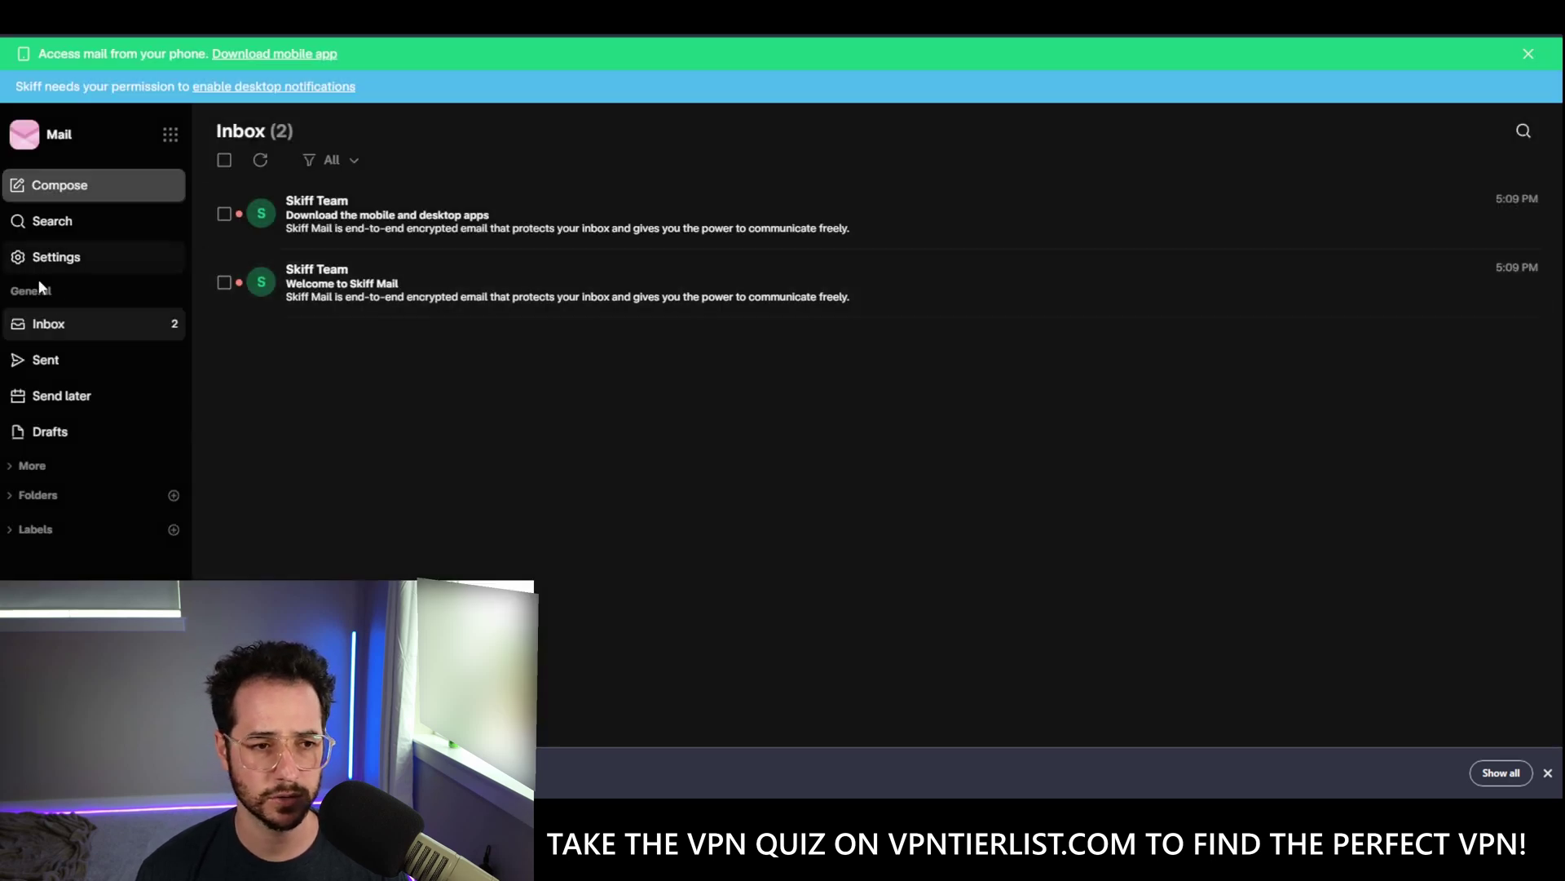
- Set the Appearance theme to Light with Split view layout, then bring up the Aliases settings
click(57, 257)
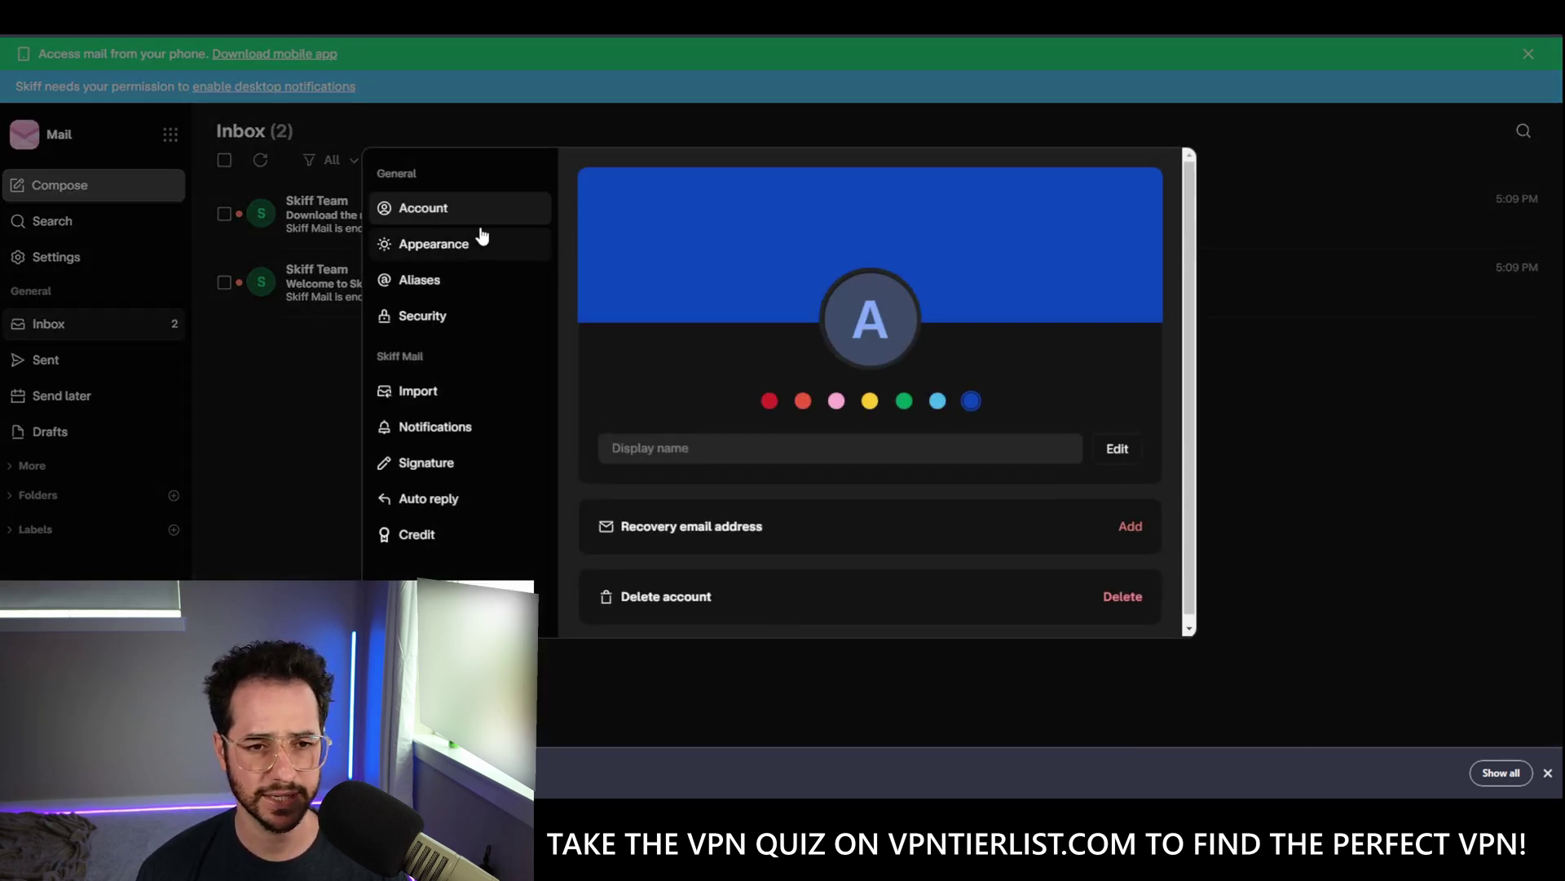
scroll(915, 493, down, 1)
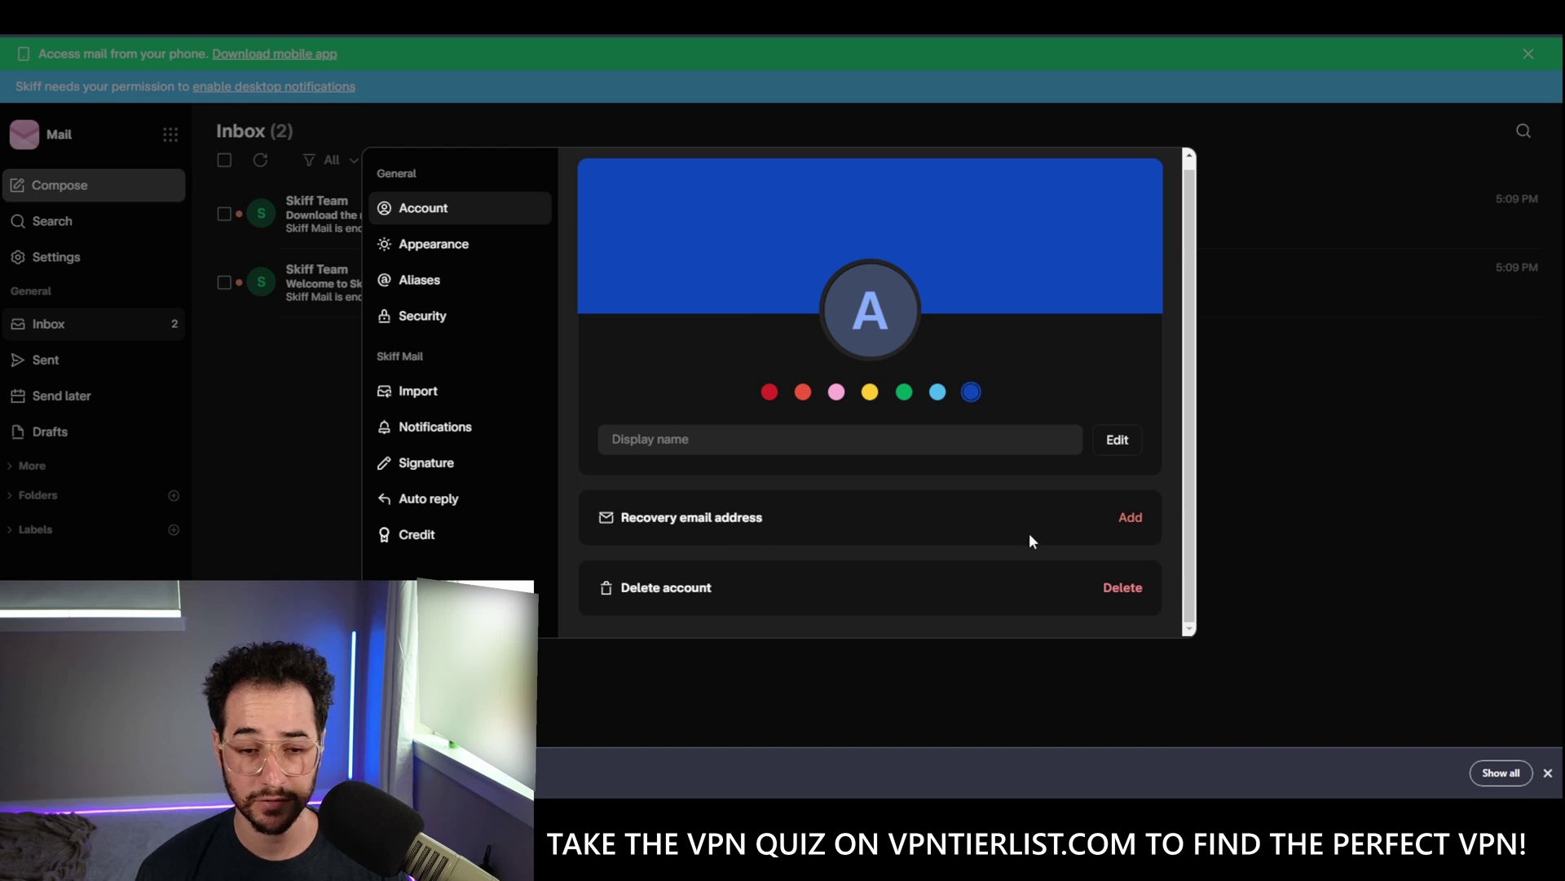
click(428, 244)
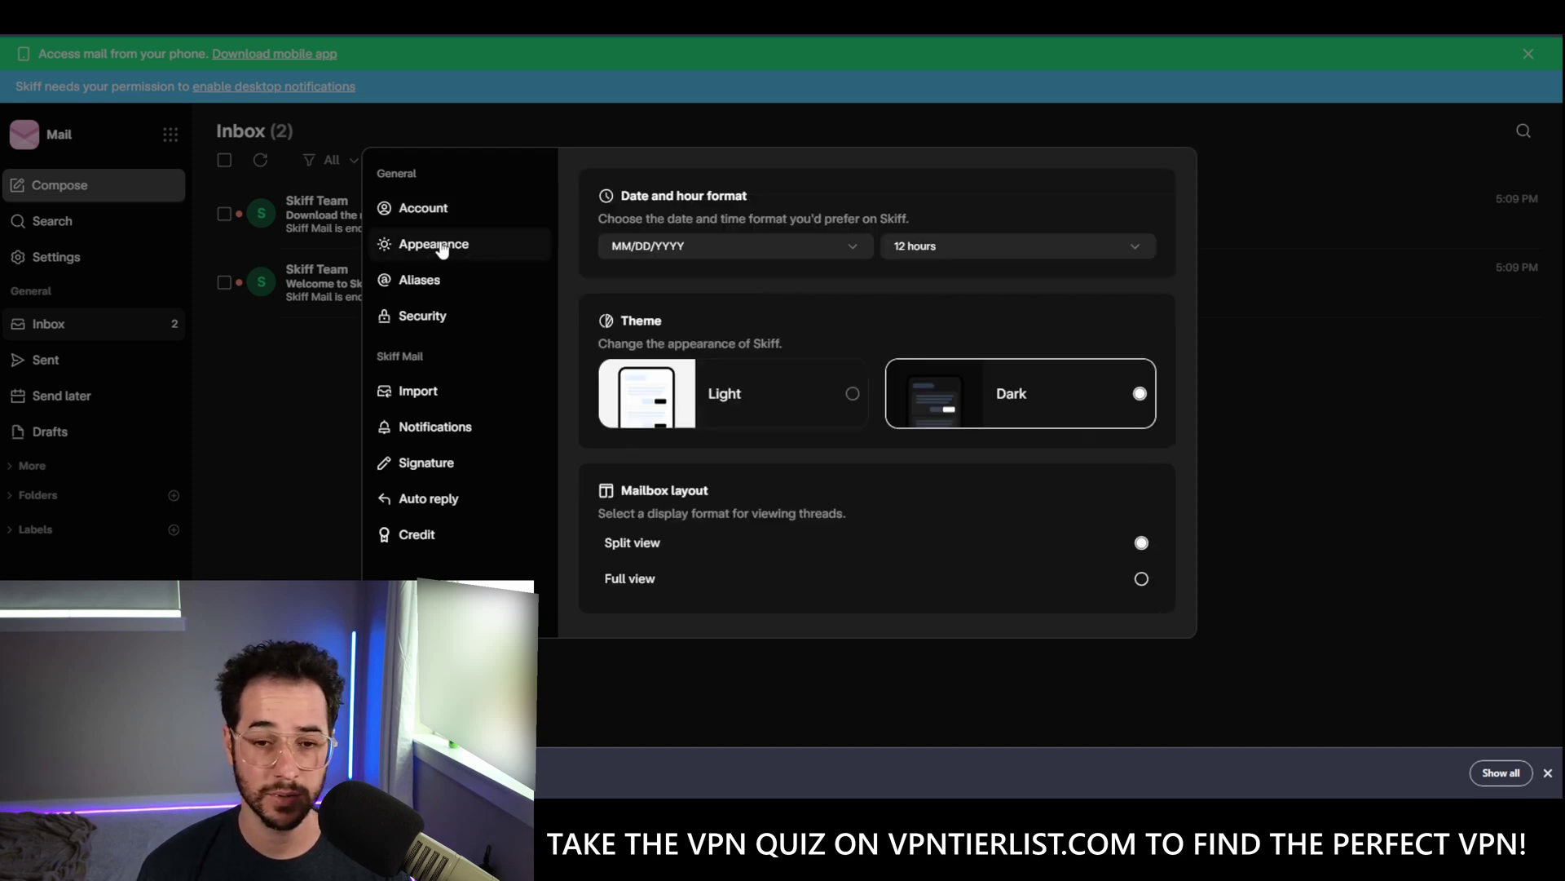
click(796, 398)
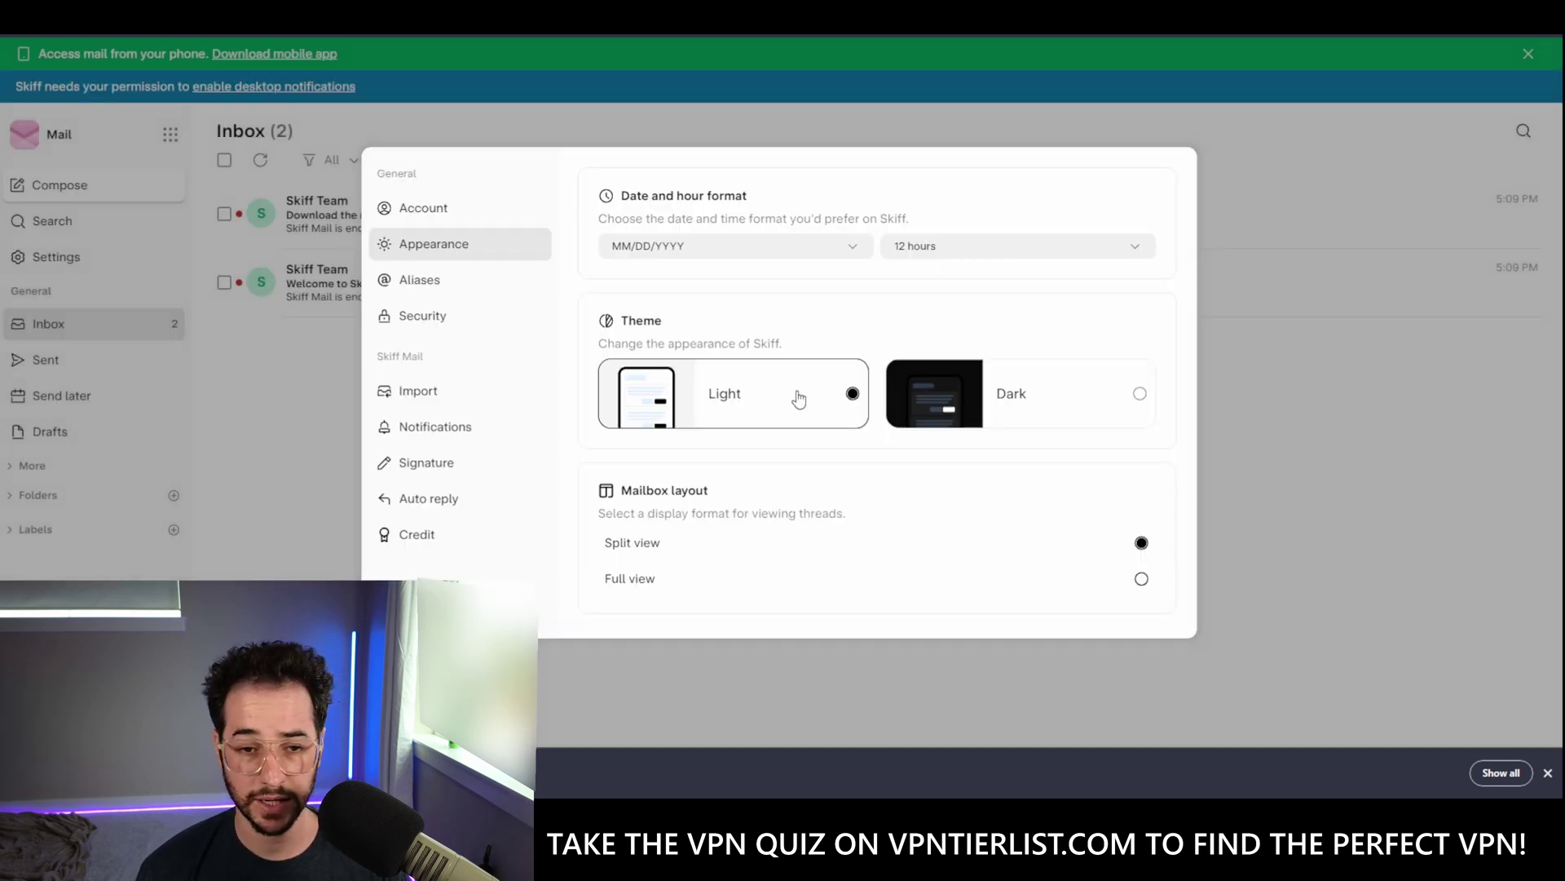
click(1059, 397)
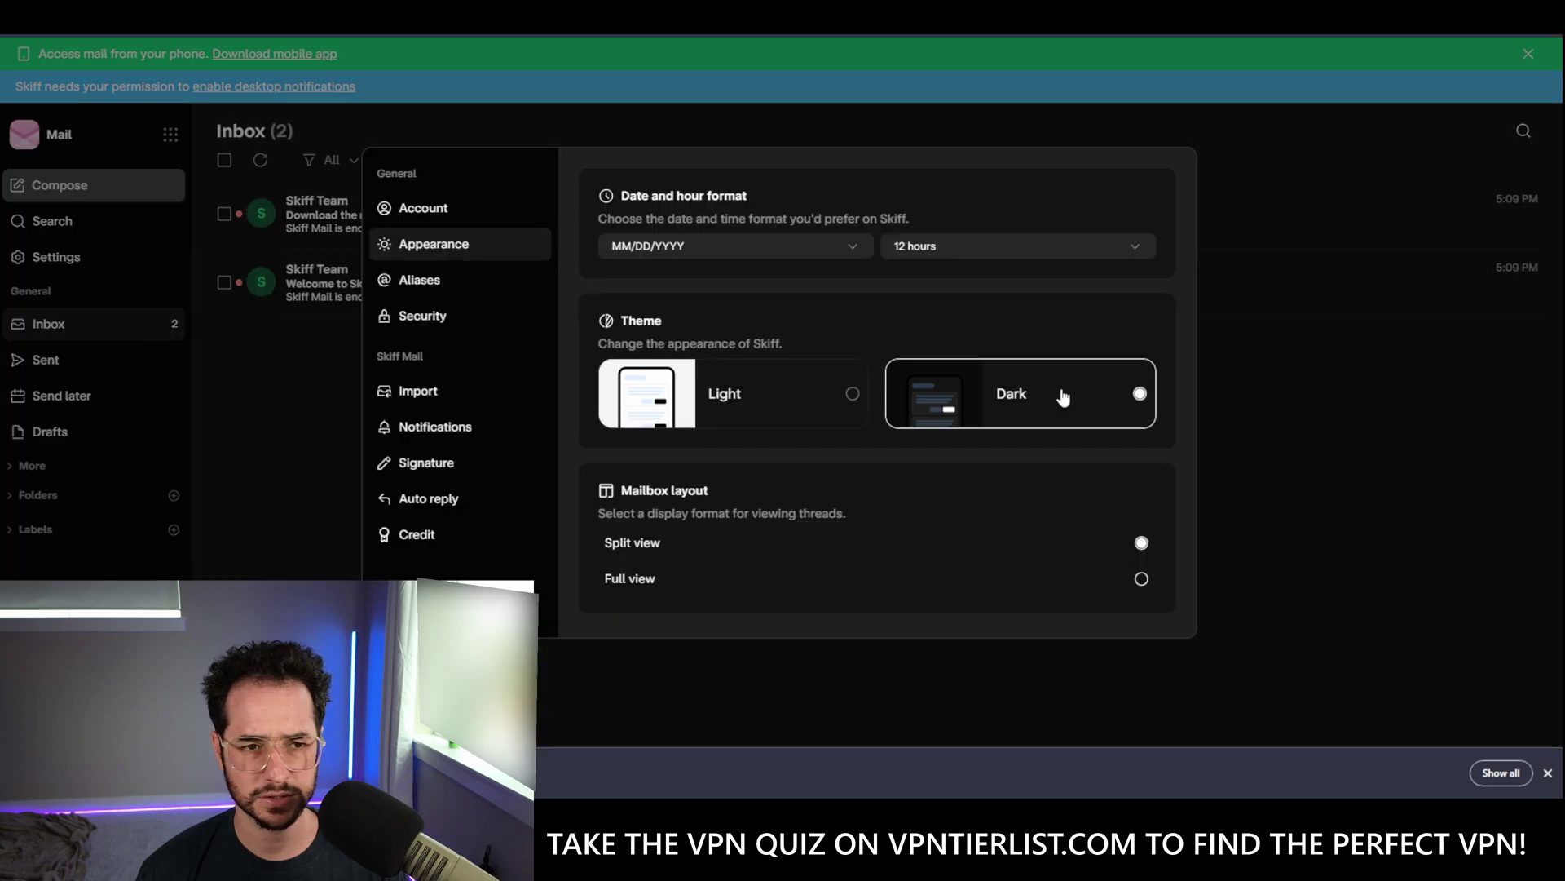
click(796, 413)
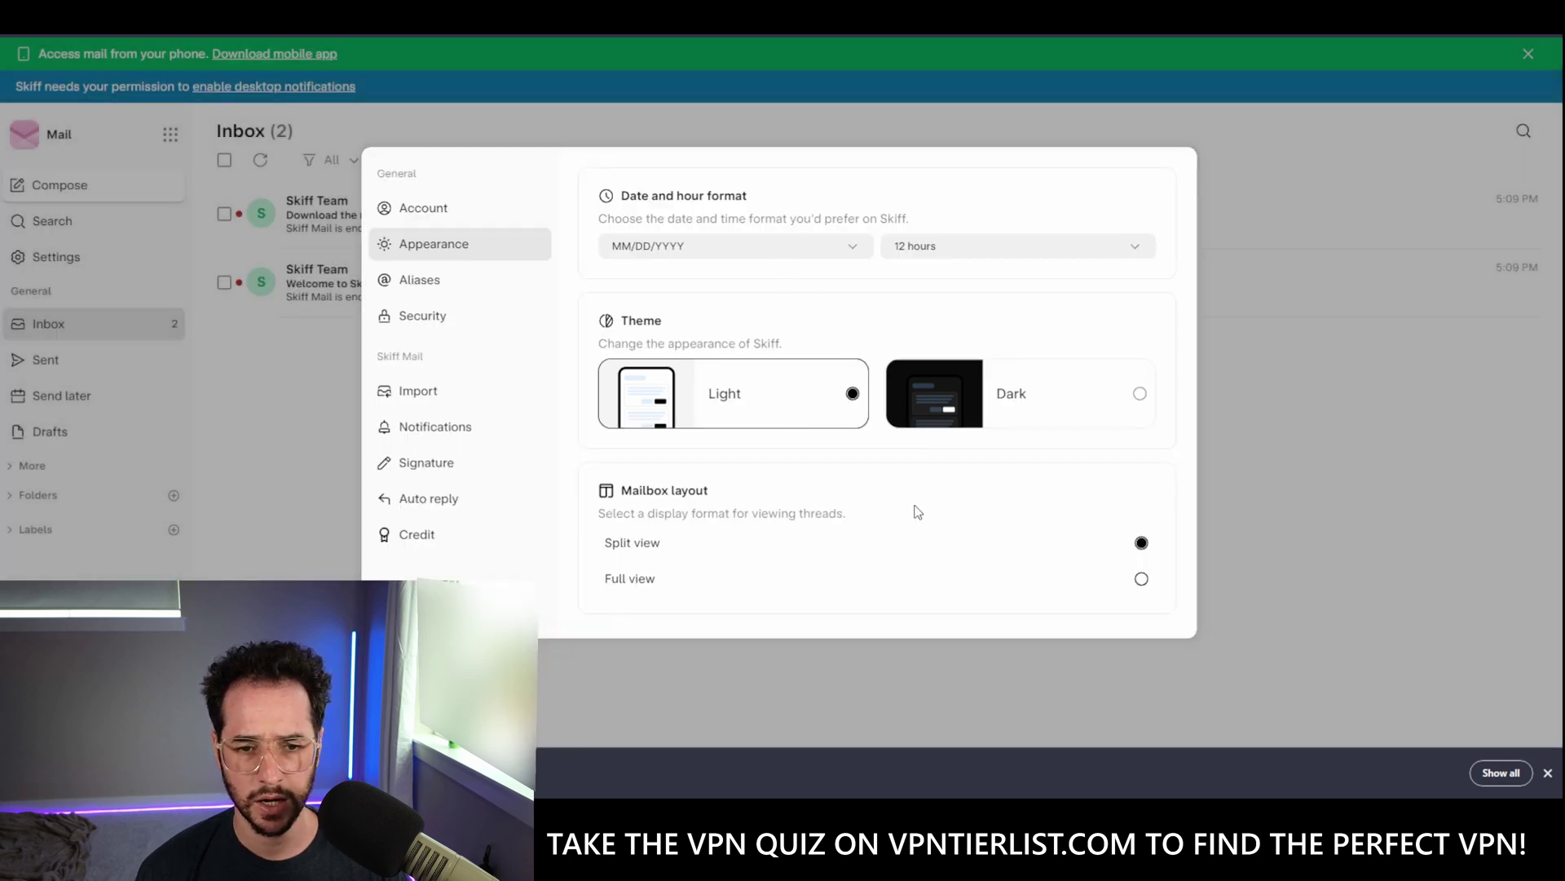
click(1140, 542)
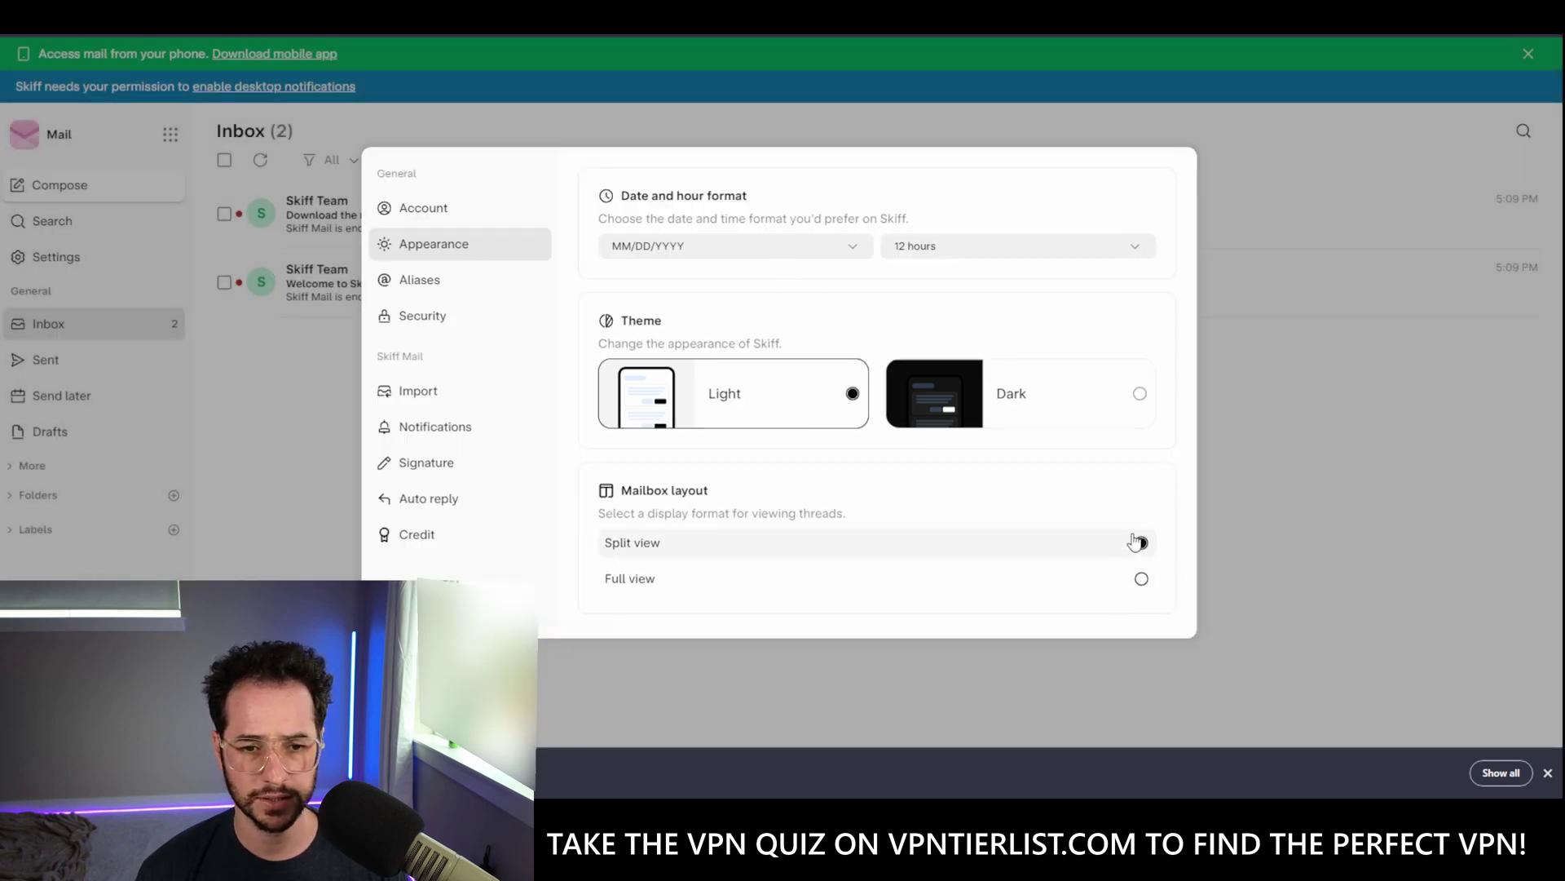
click(463, 281)
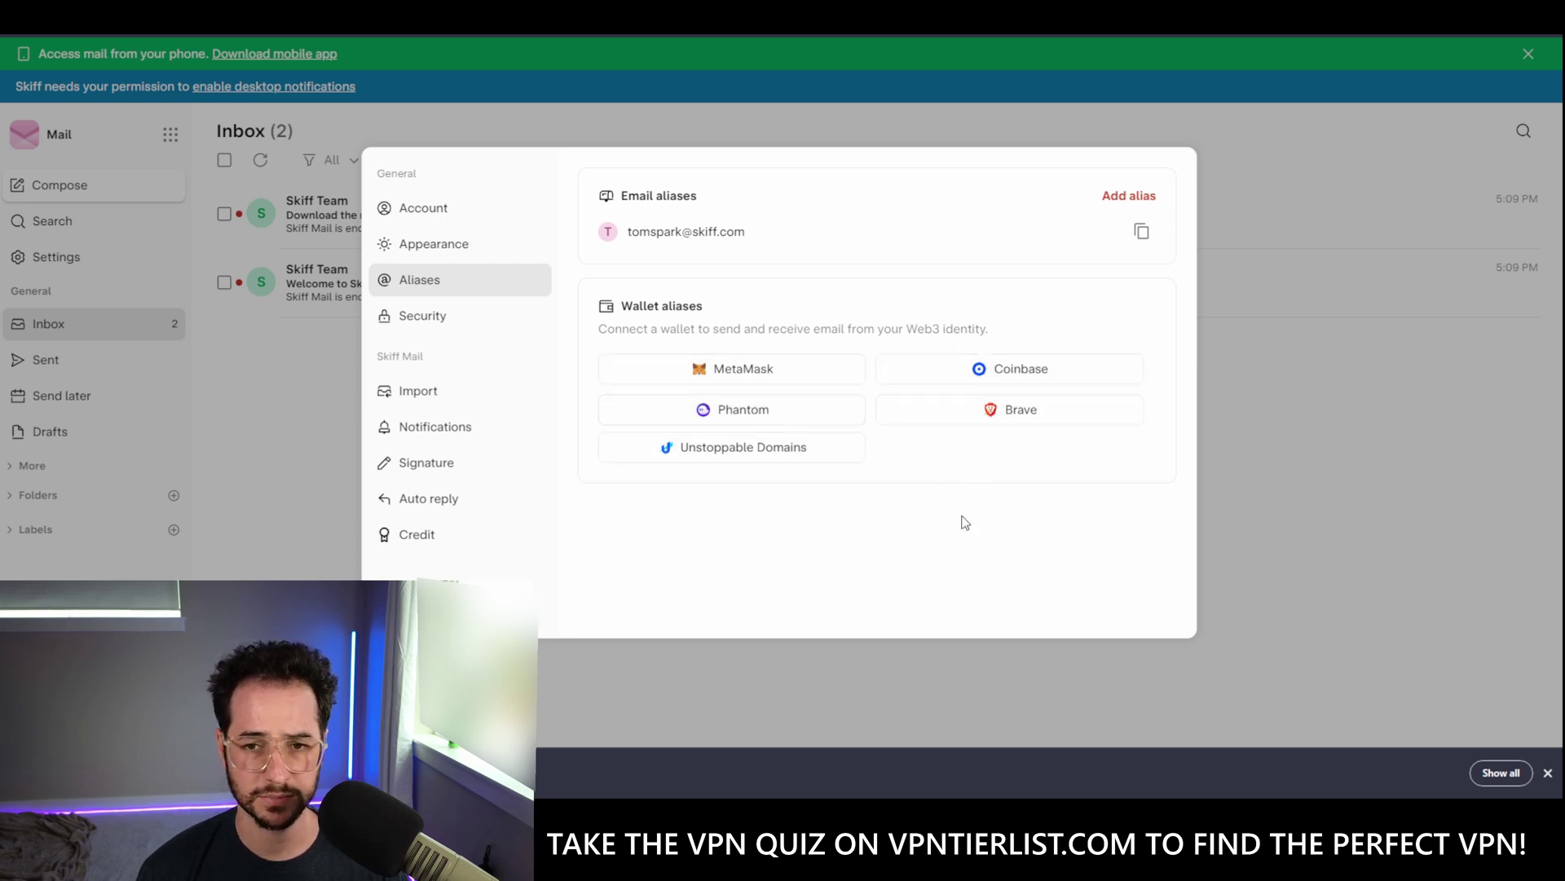
- Enter a new alias name and add it, then go to the Security settings
click(1129, 196)
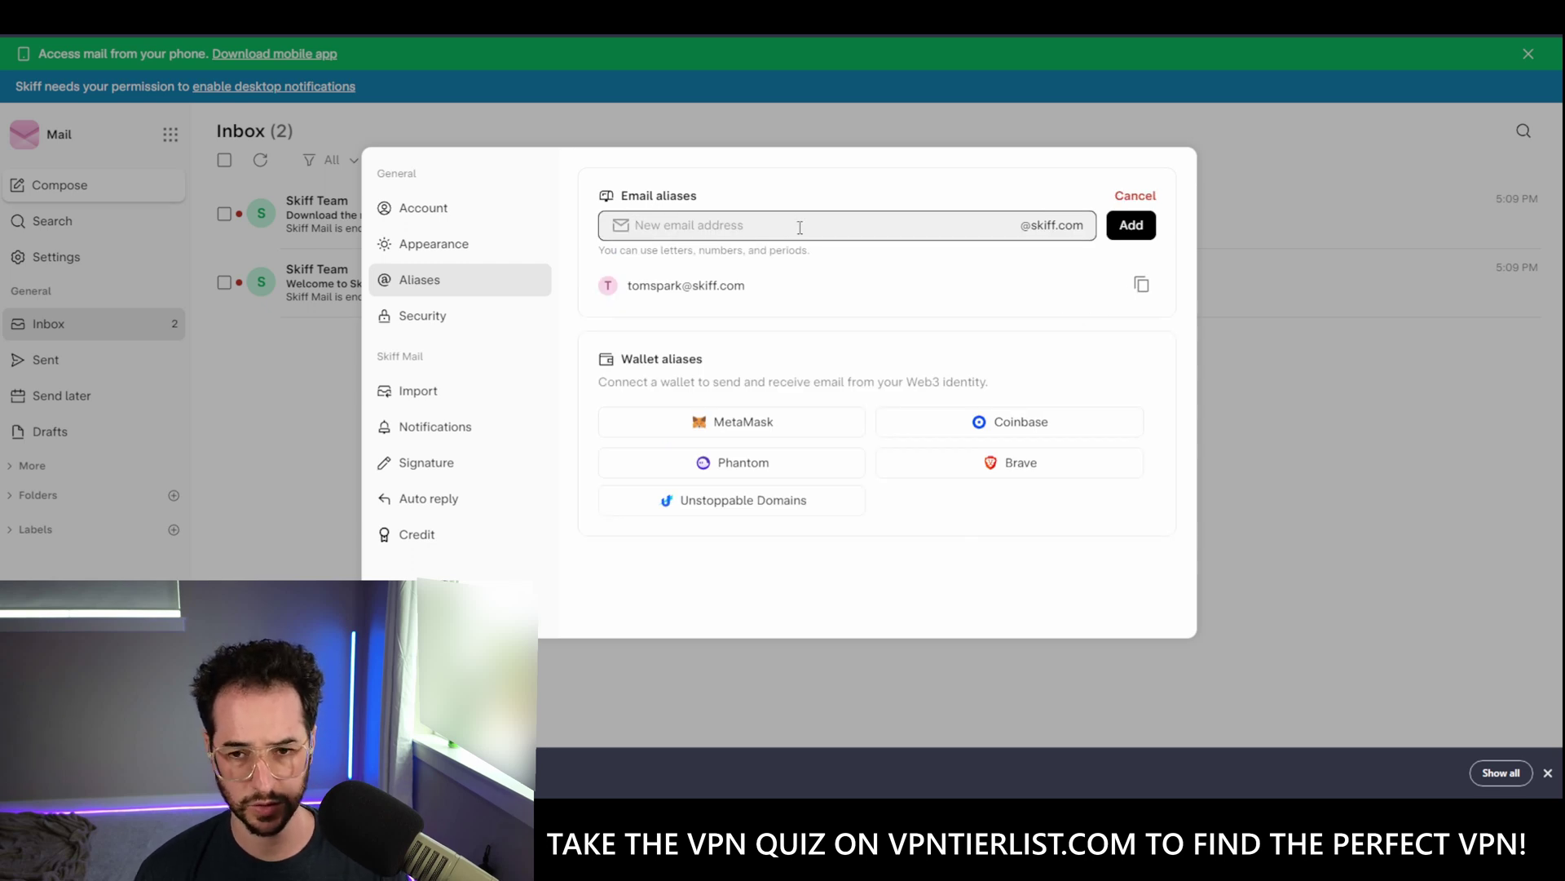
text(FakeTomSpark)
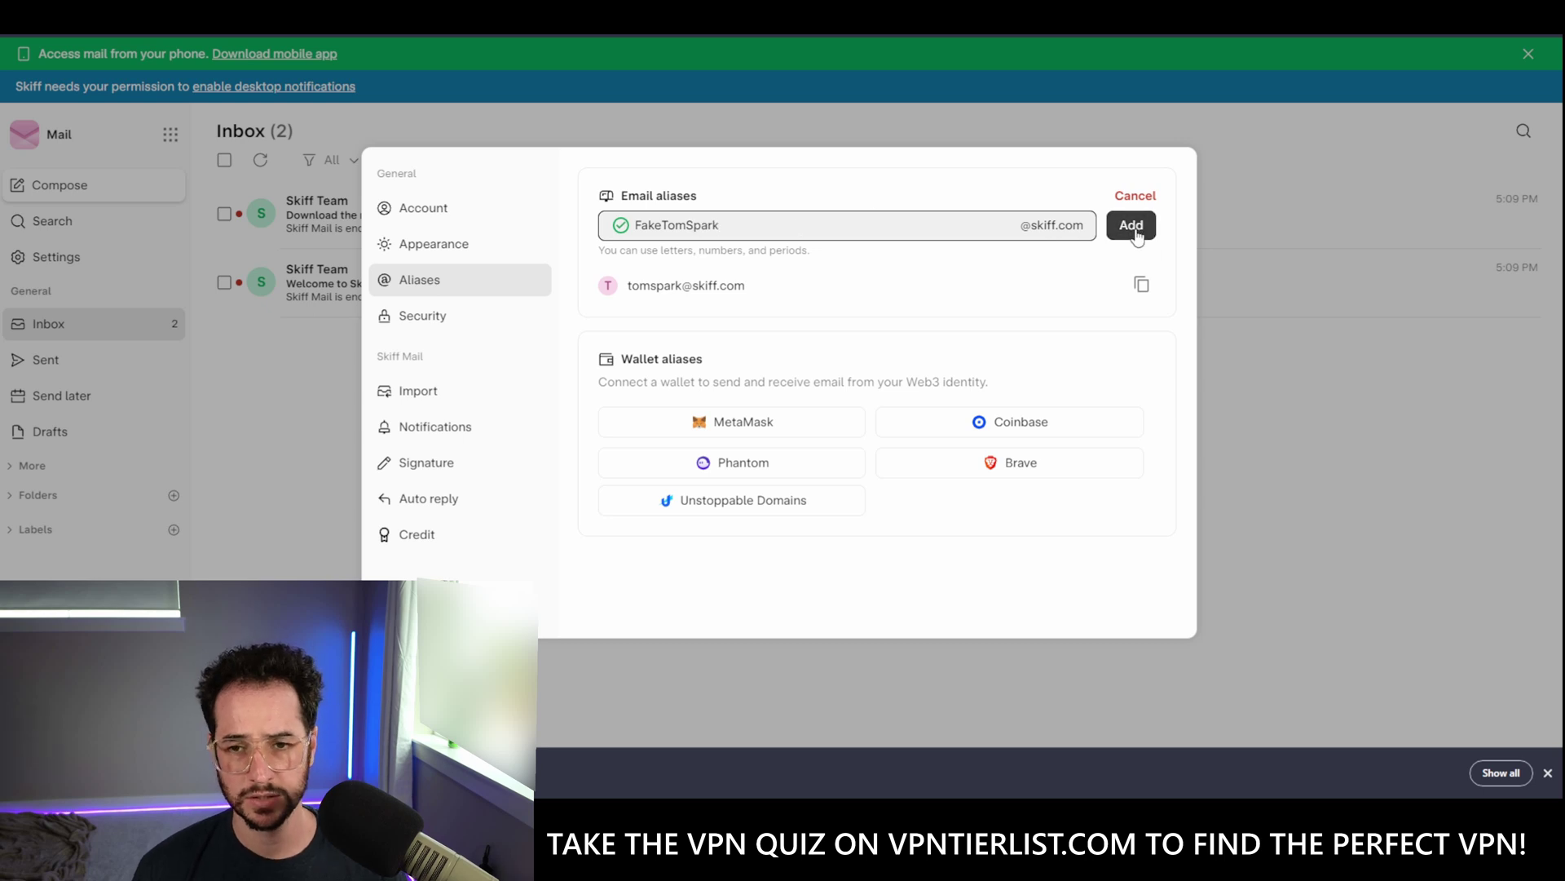
click(1140, 231)
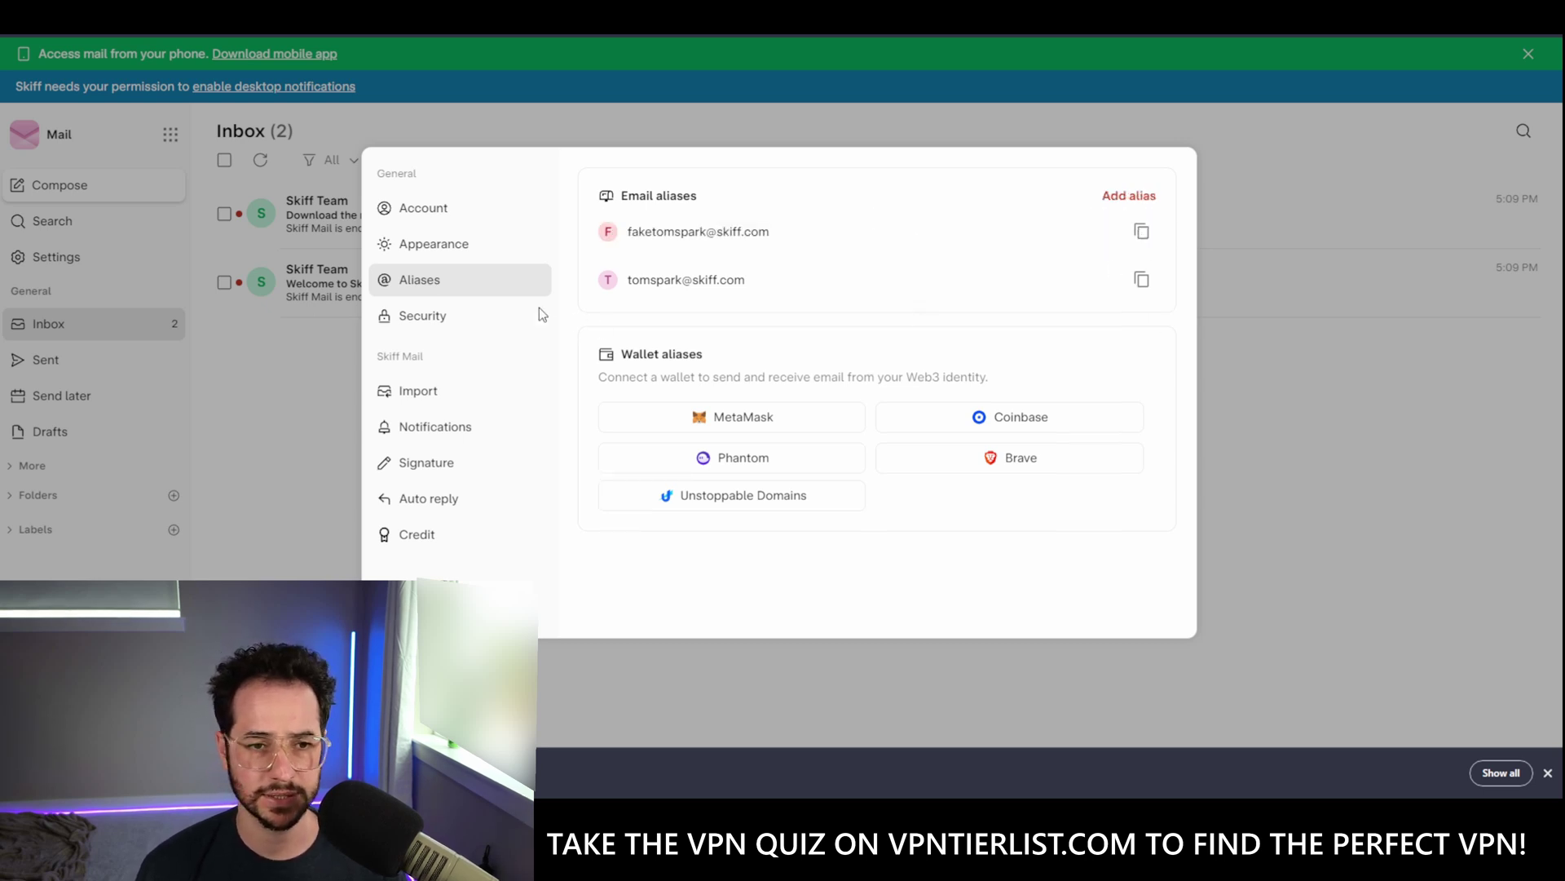
click(474, 315)
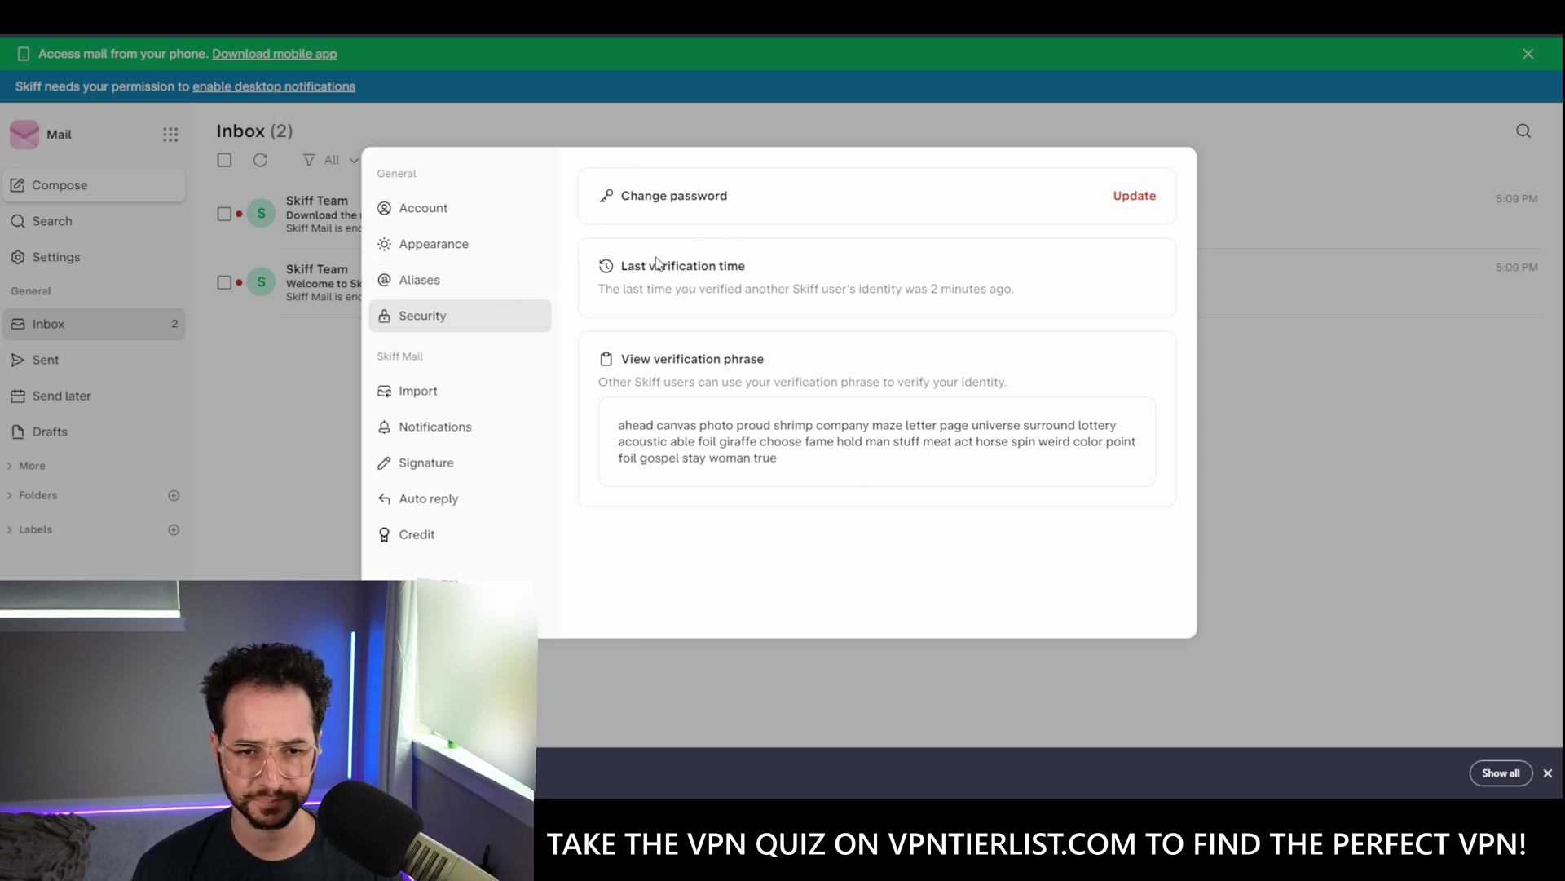
- Browse the Aliases, Profile, Import and Notifications settings pages
click(448, 279)
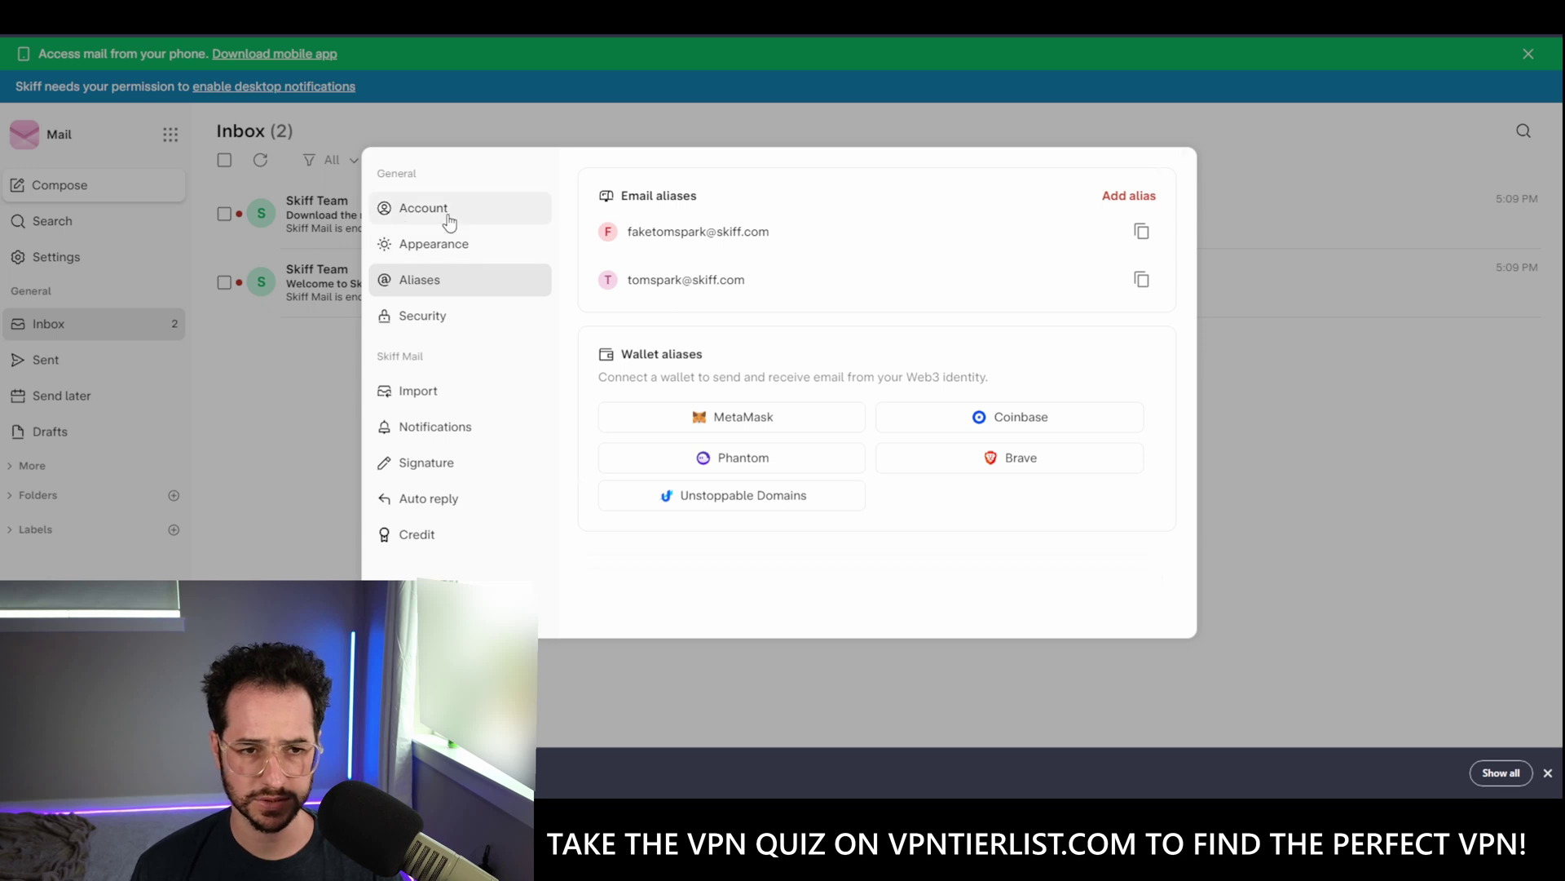
click(448, 216)
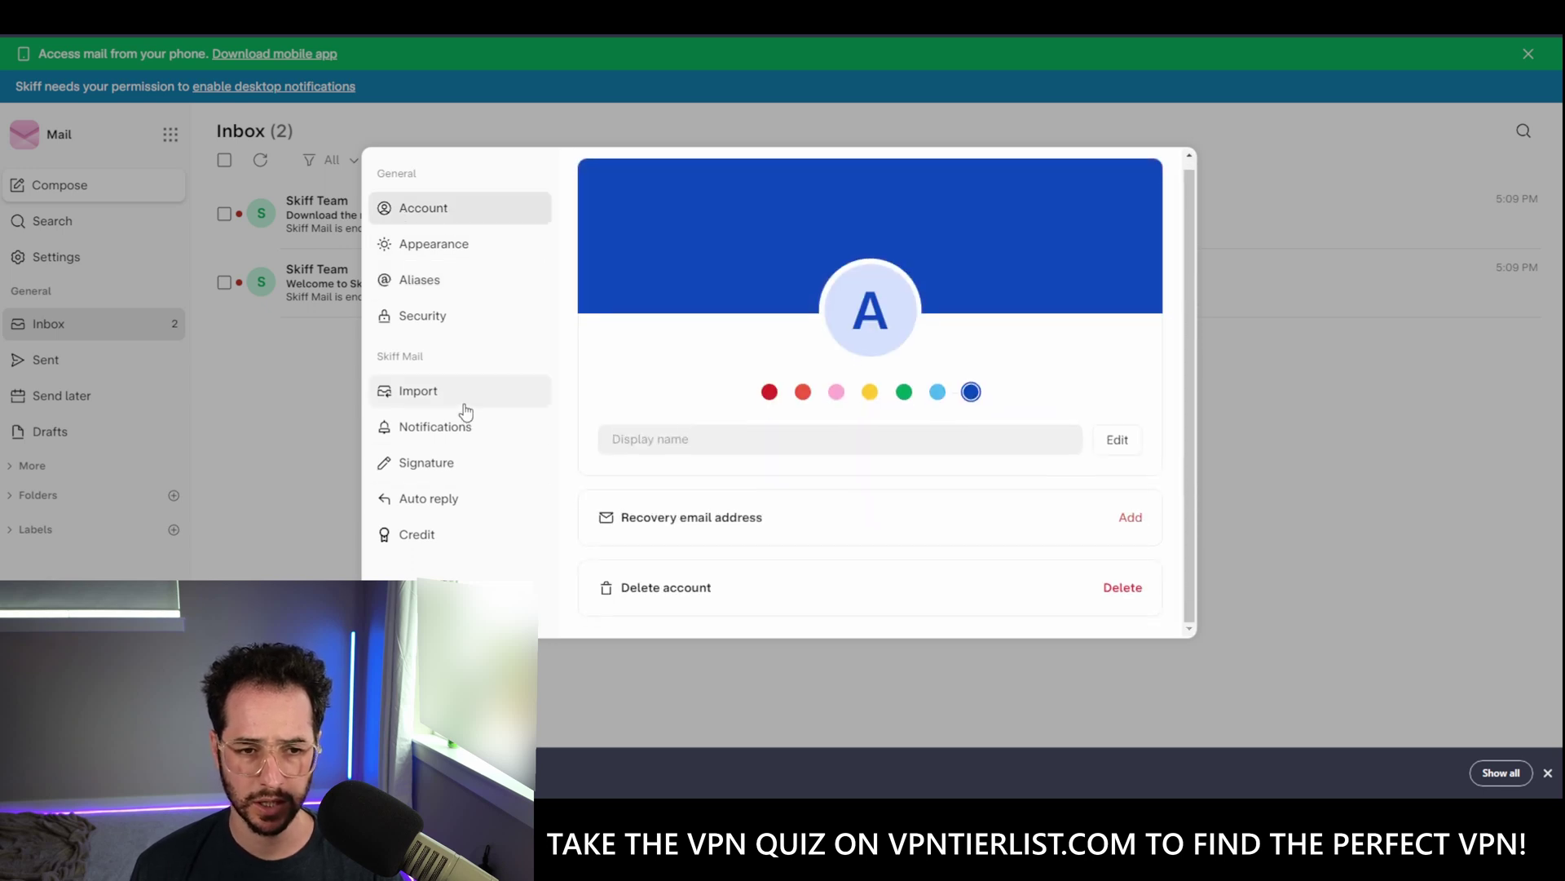
click(465, 403)
scroll(775, 414, down, 3)
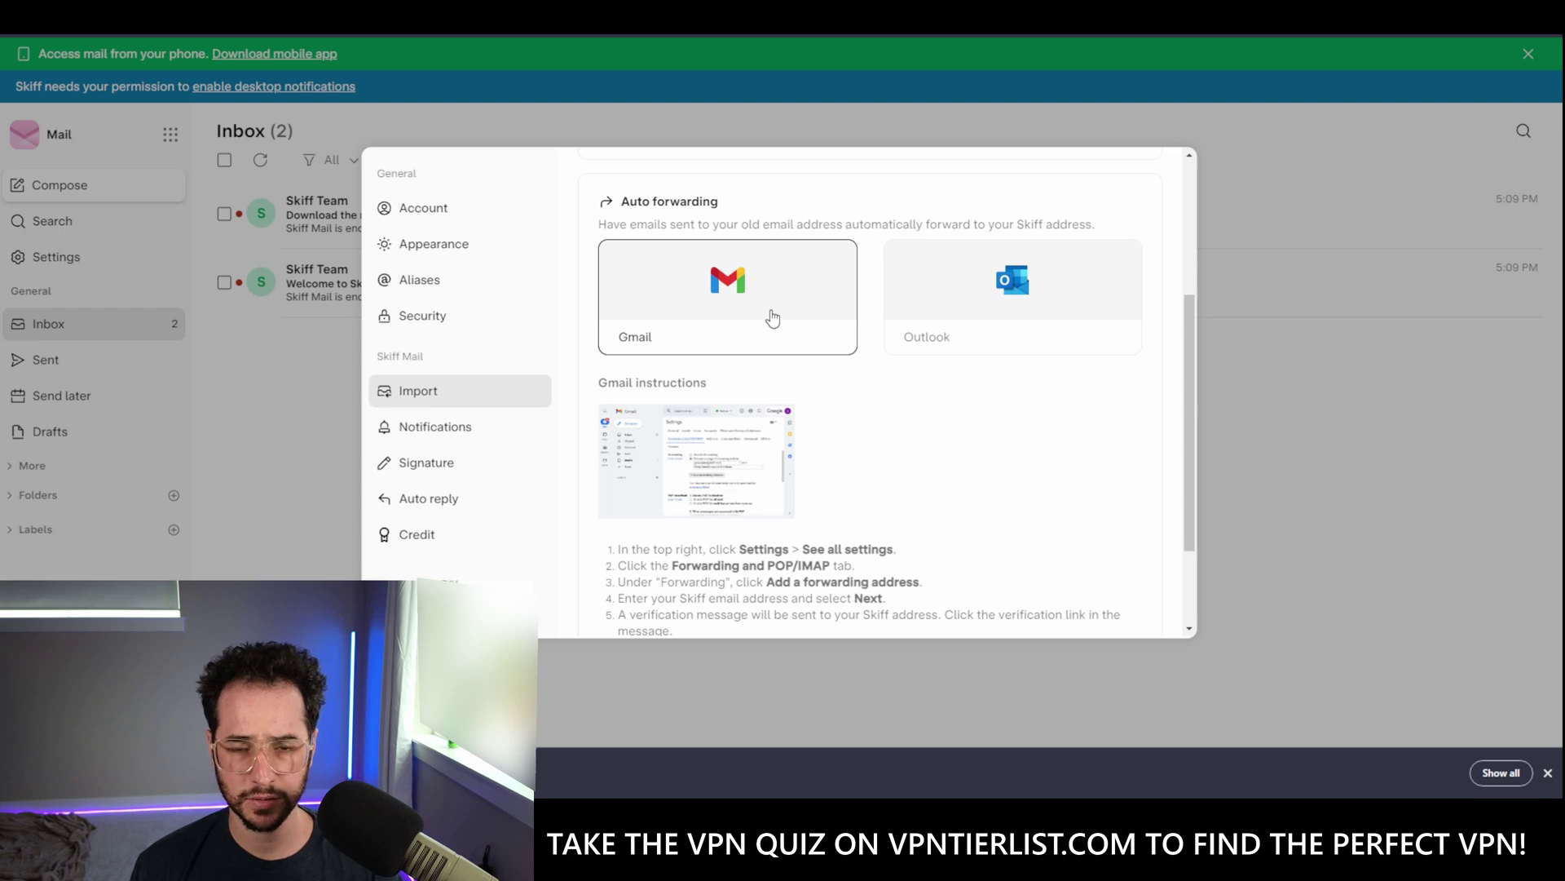
scroll(773, 318, down, 2)
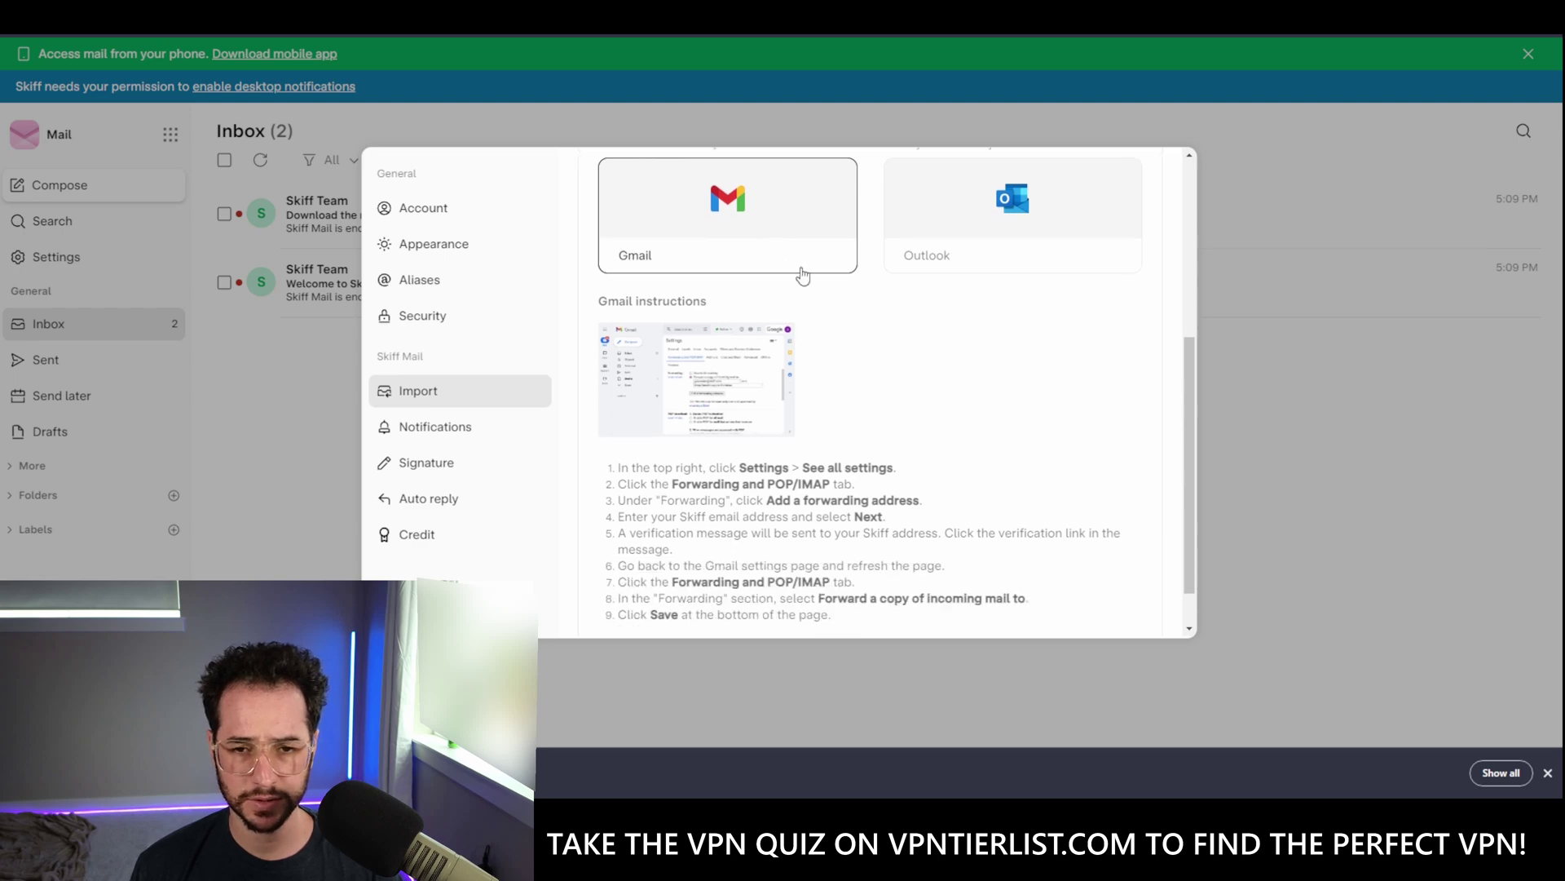
click(448, 427)
click(448, 395)
scroll(758, 477, down, 5)
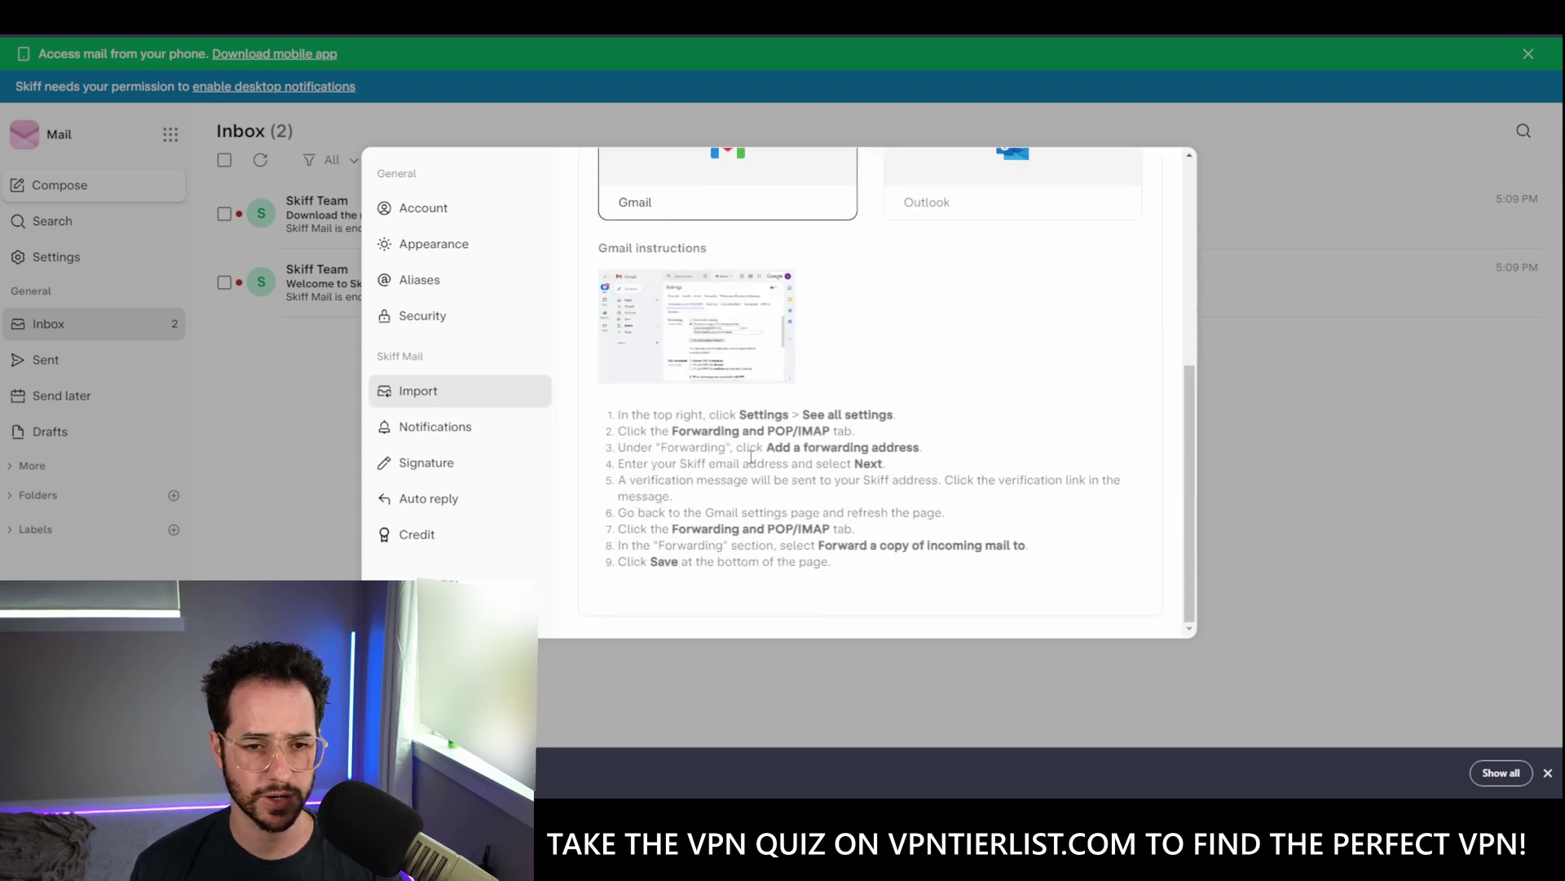
- Look over the Signature and Auto reply settings, ending on the Skiff credits page
click(454, 426)
click(450, 462)
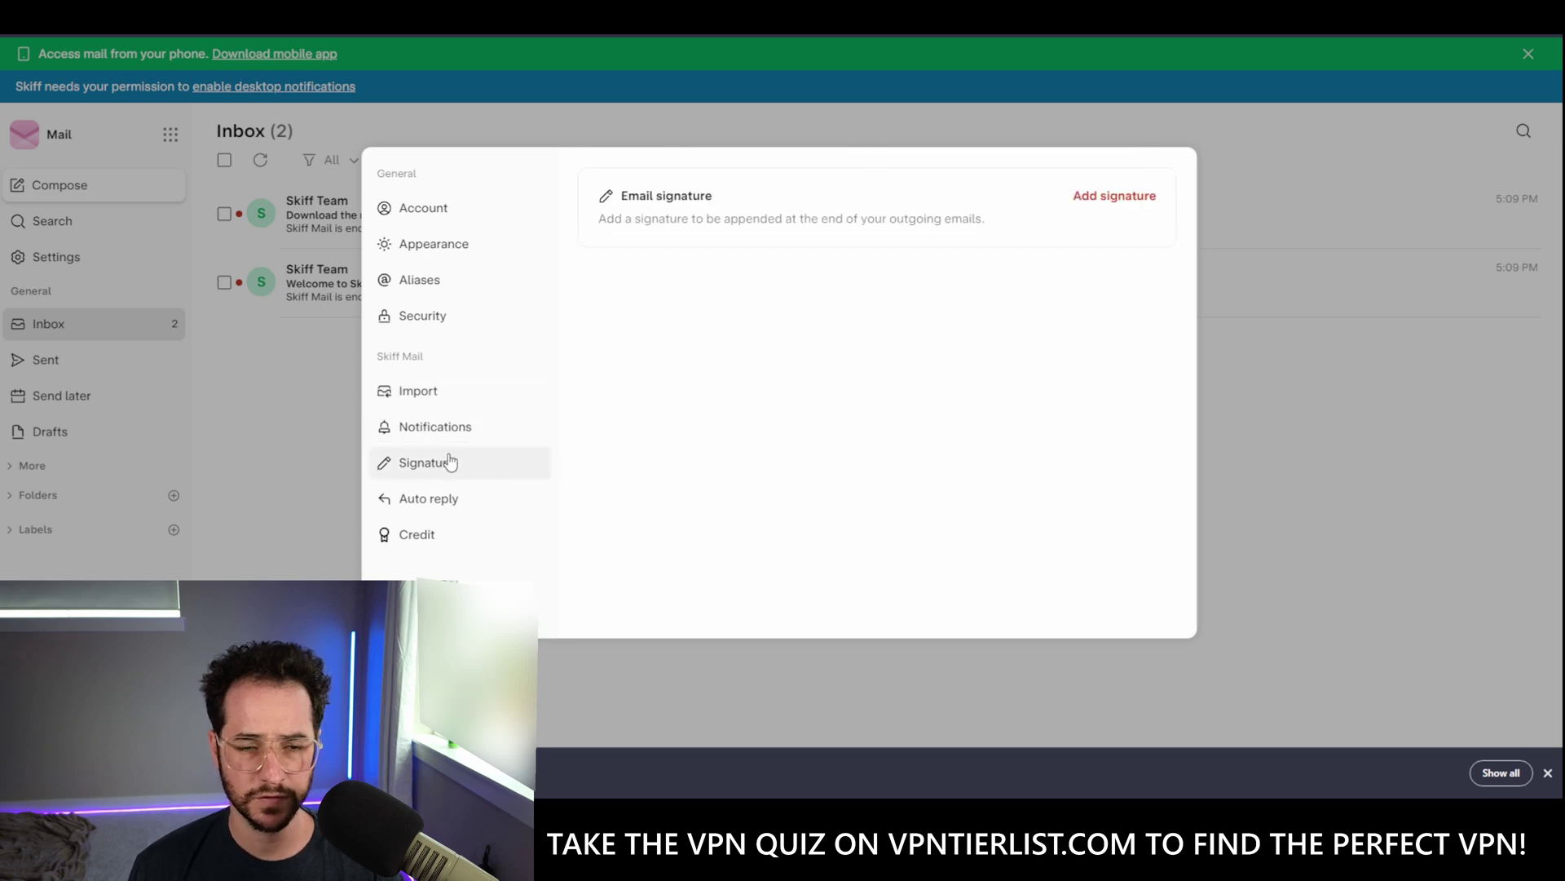
click(447, 499)
click(432, 545)
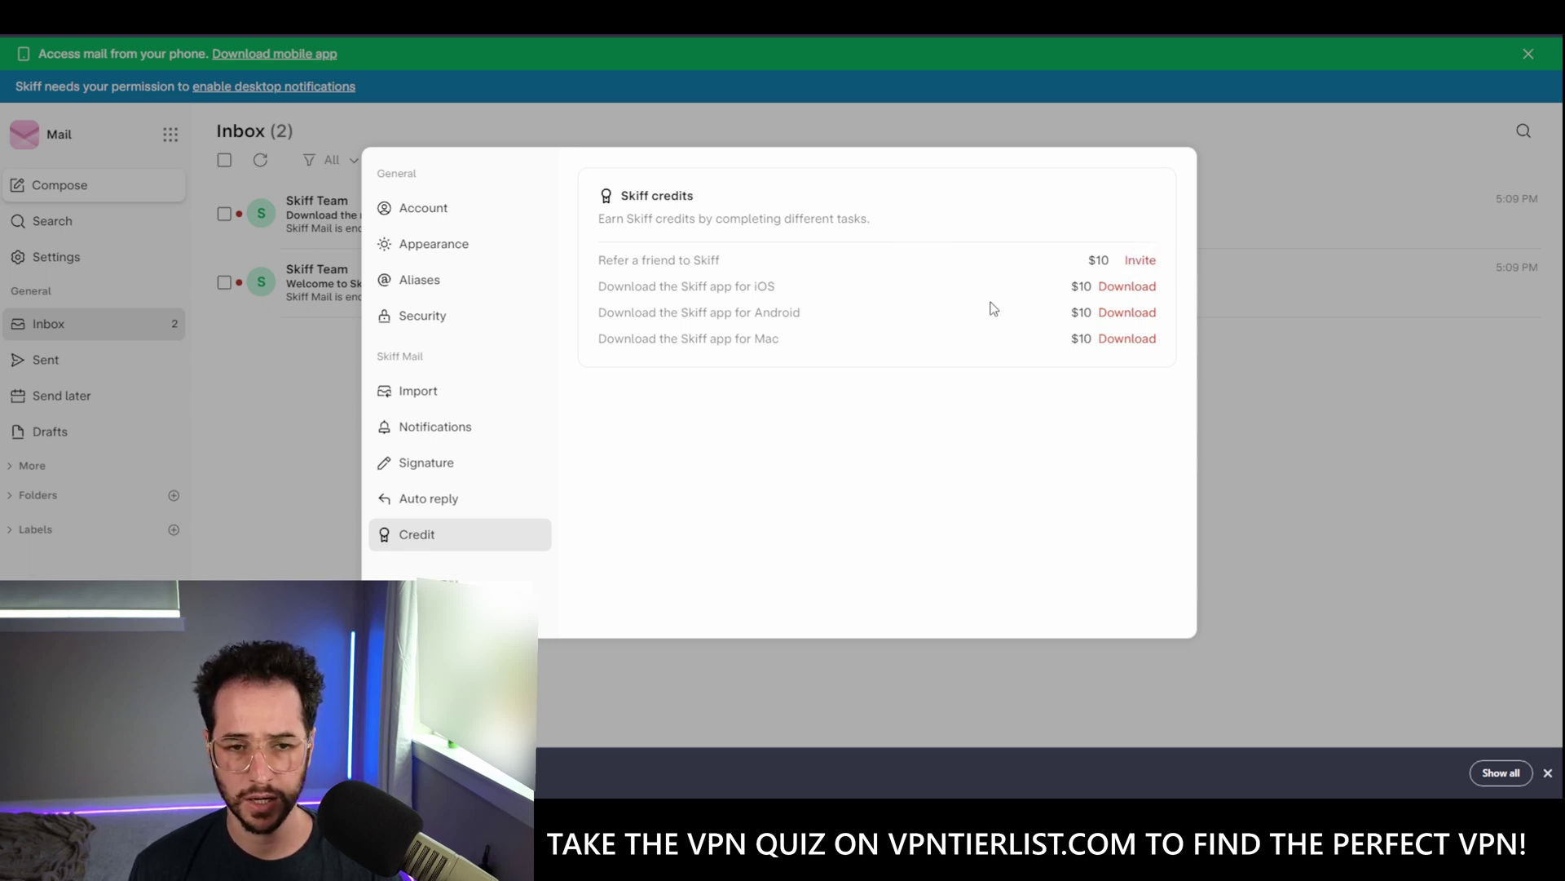
- Open and close the Invite your contacts dialog, then close Settings to reach the inbox
click(1141, 261)
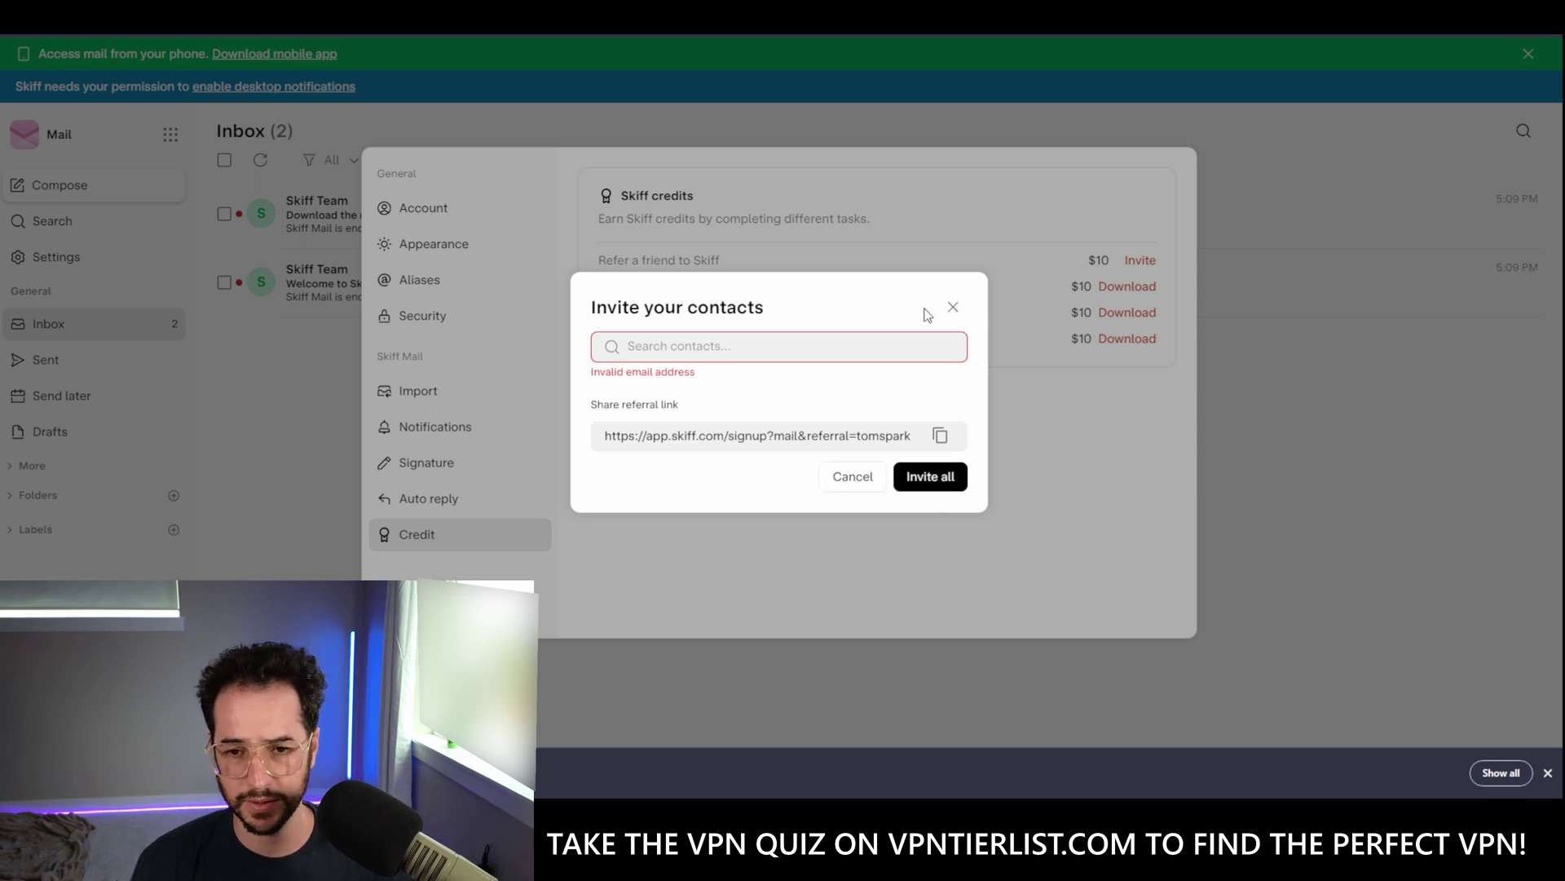
click(952, 306)
click(1403, 309)
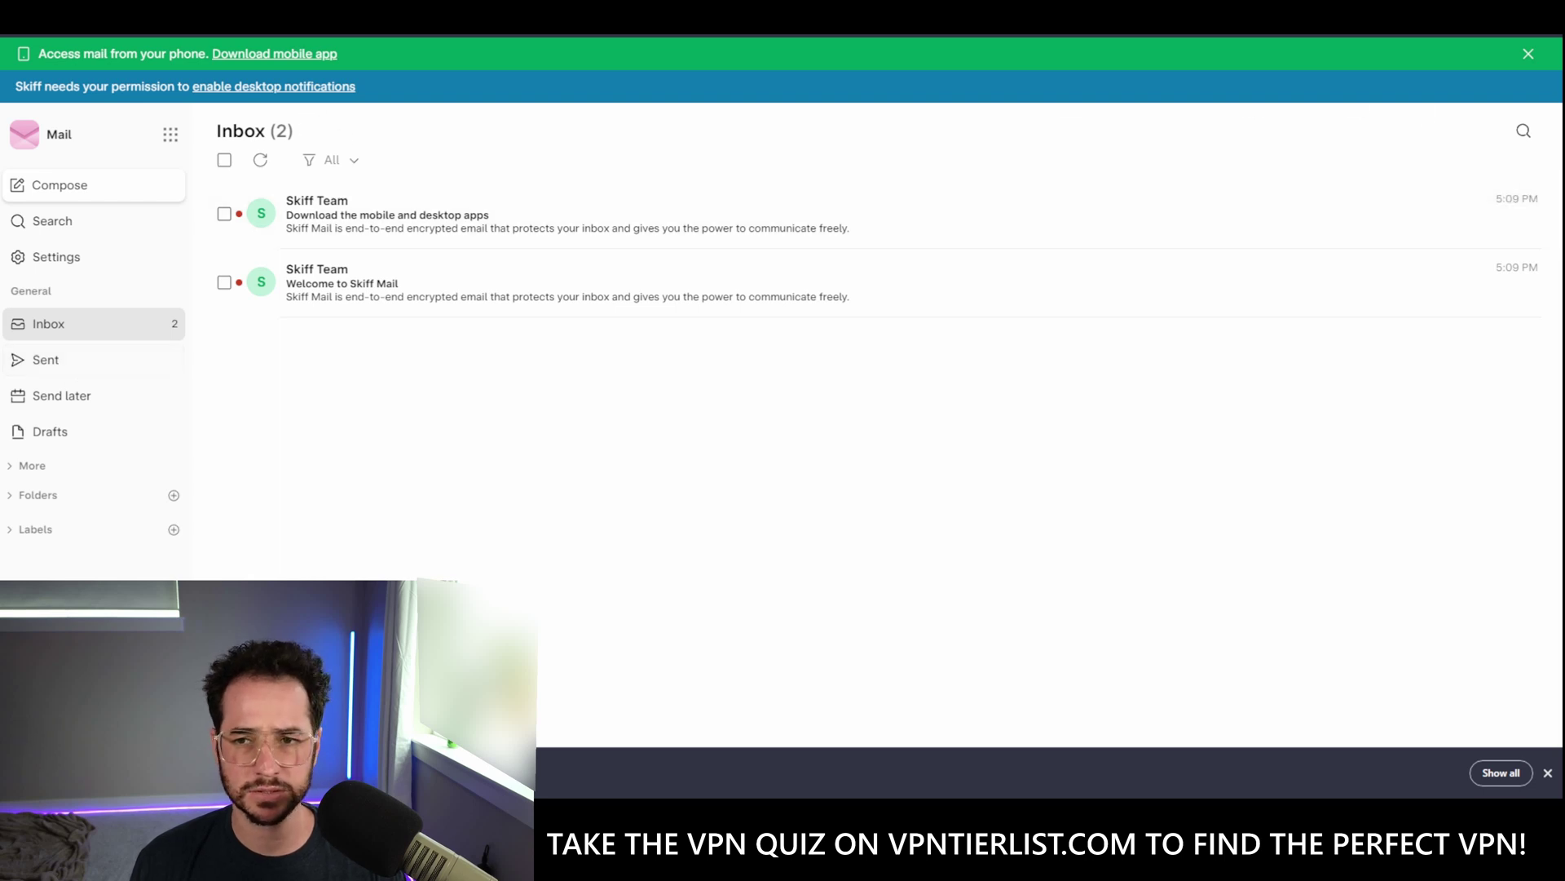
- Send an email with subject 'test' and body 'Hello' to the suggested Skiff recipient
click(60, 187)
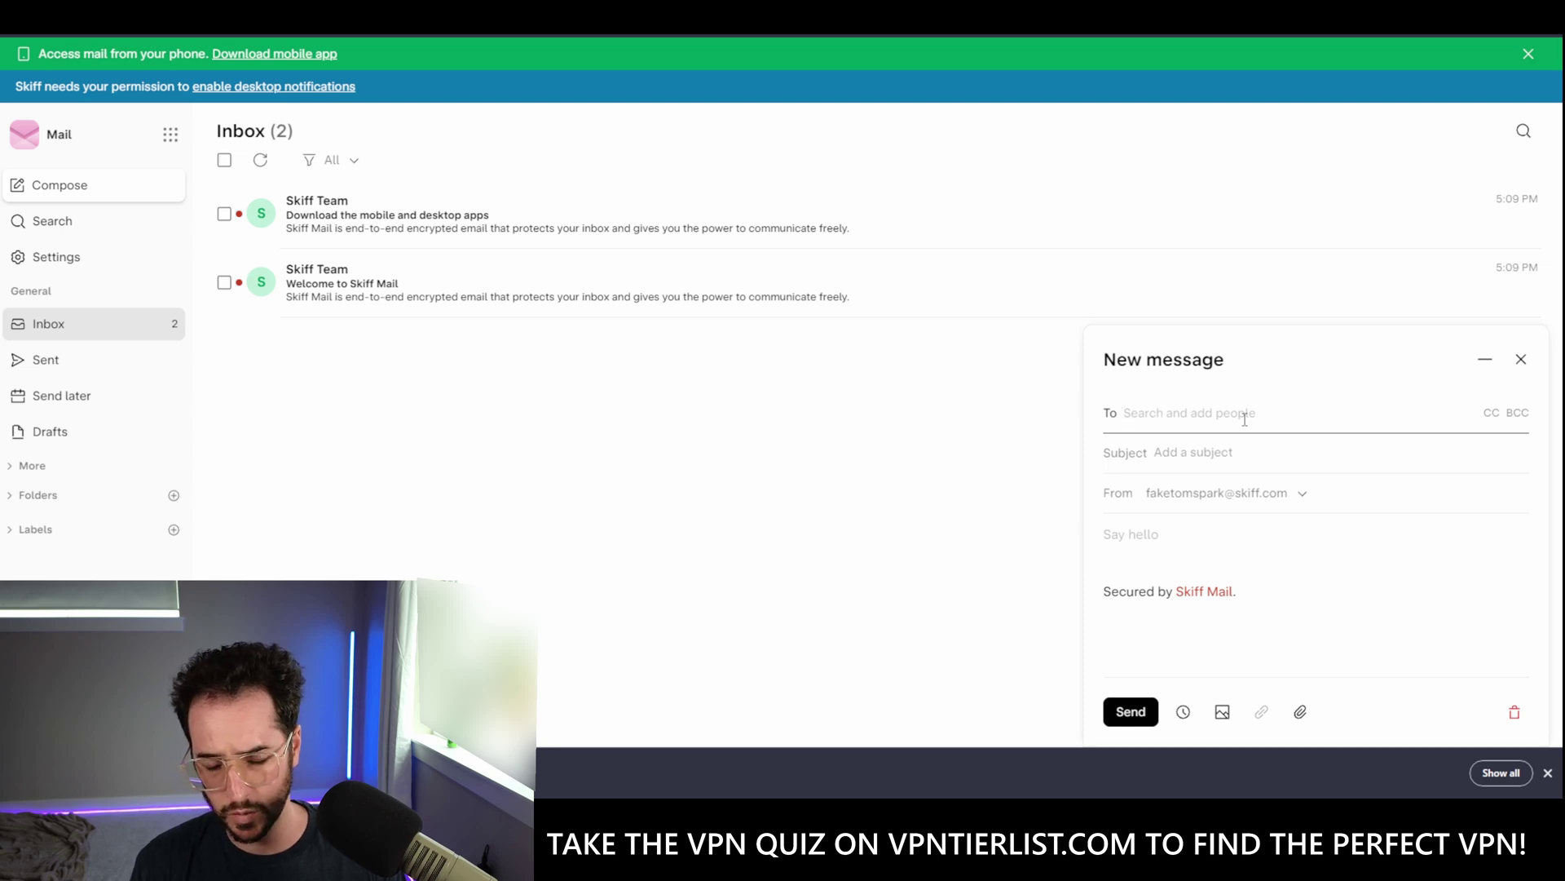
text(tom)
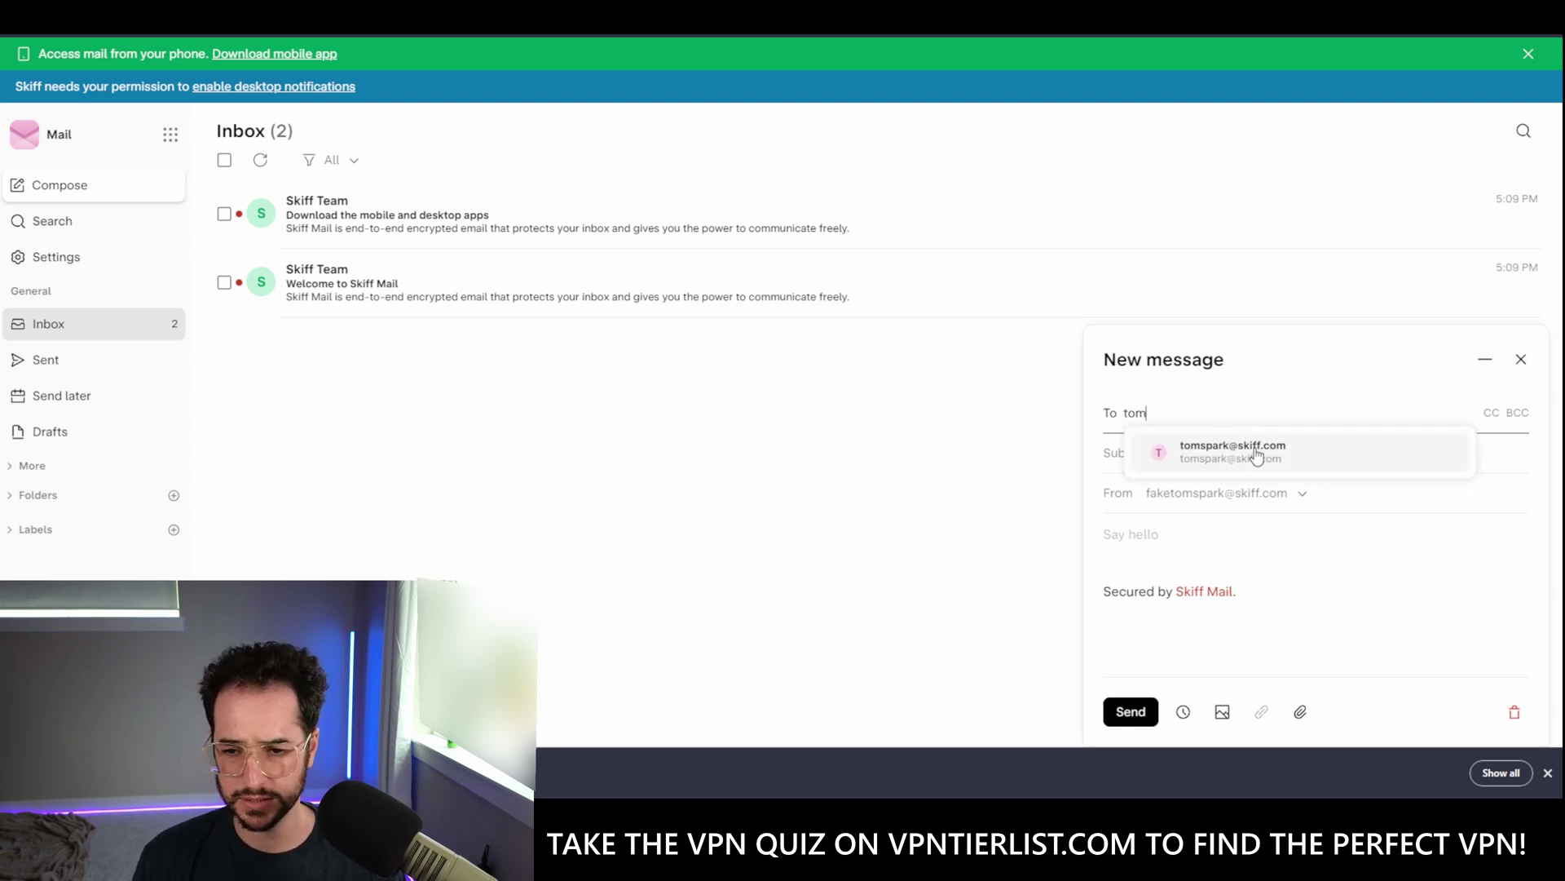
click(1256, 452)
click(1233, 455)
text(test)
click(1290, 555)
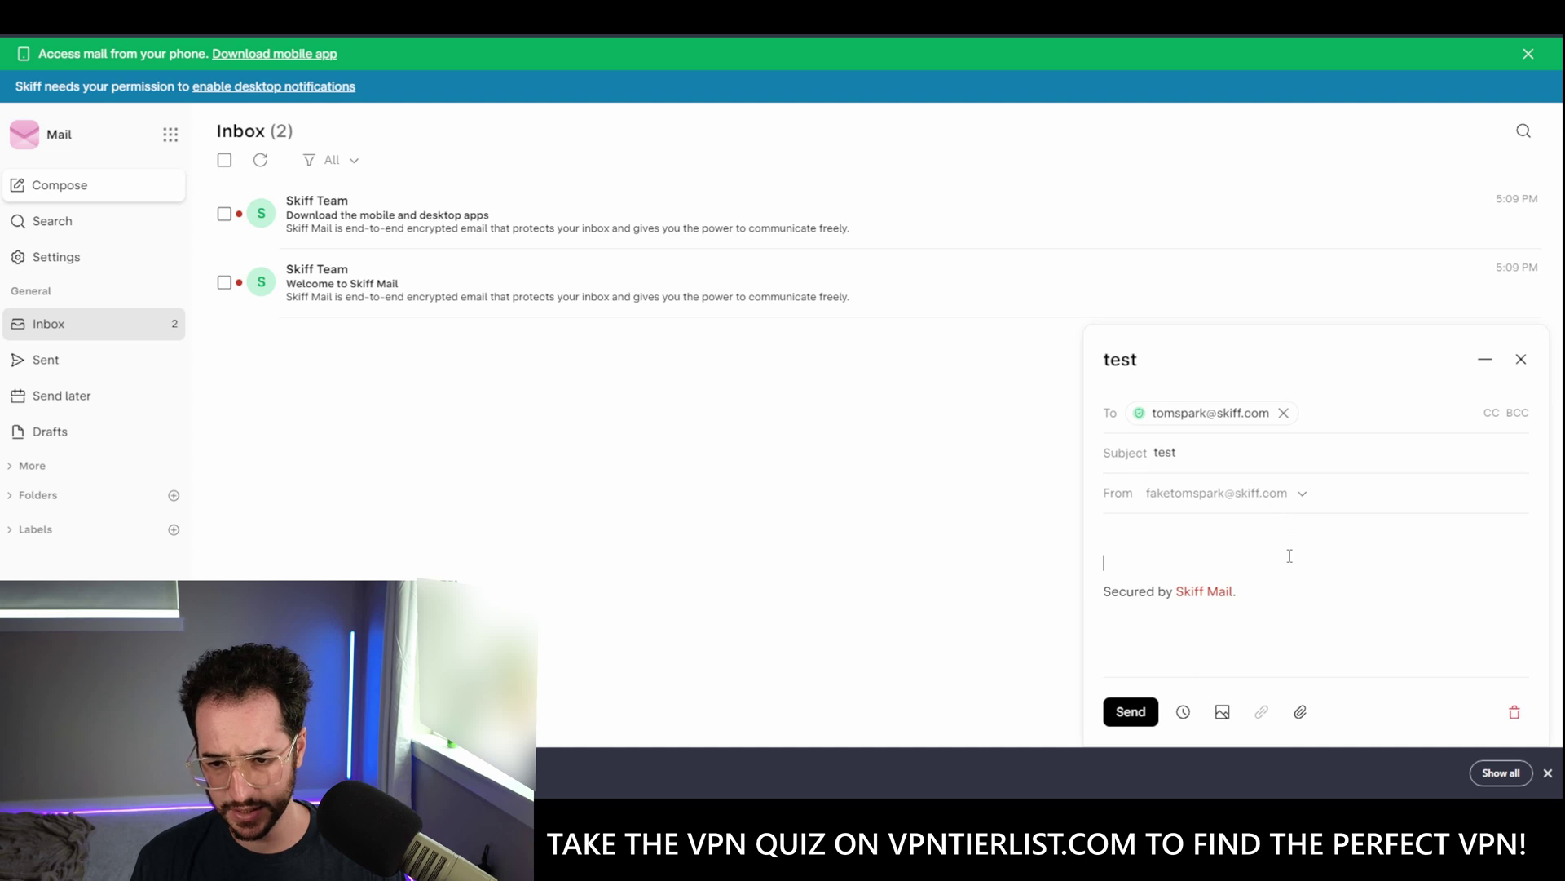
text(Hello)
key(Return)
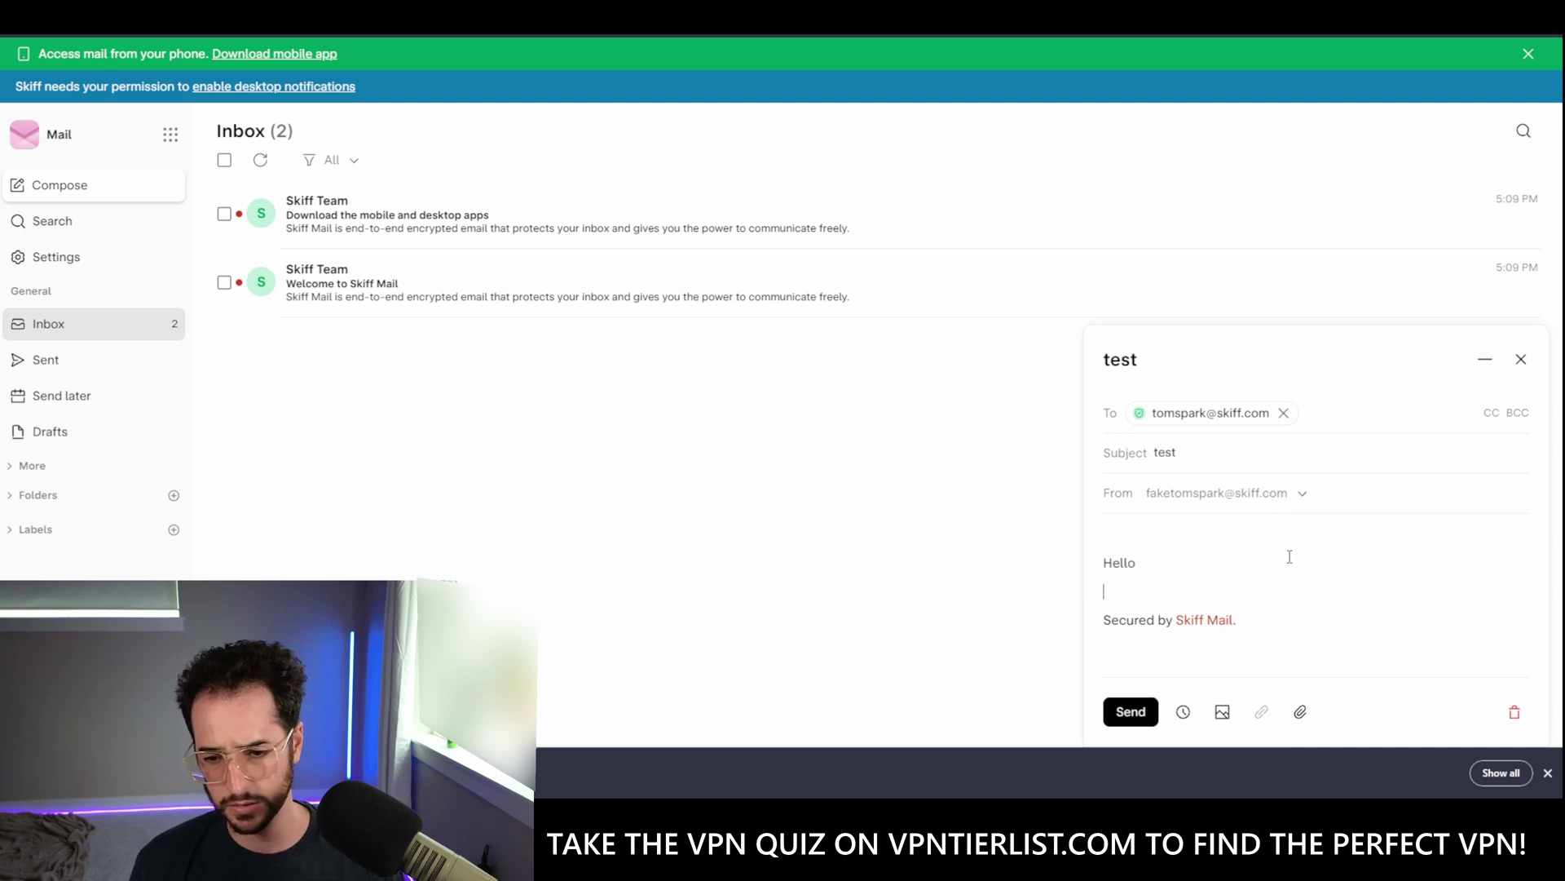
click(1146, 711)
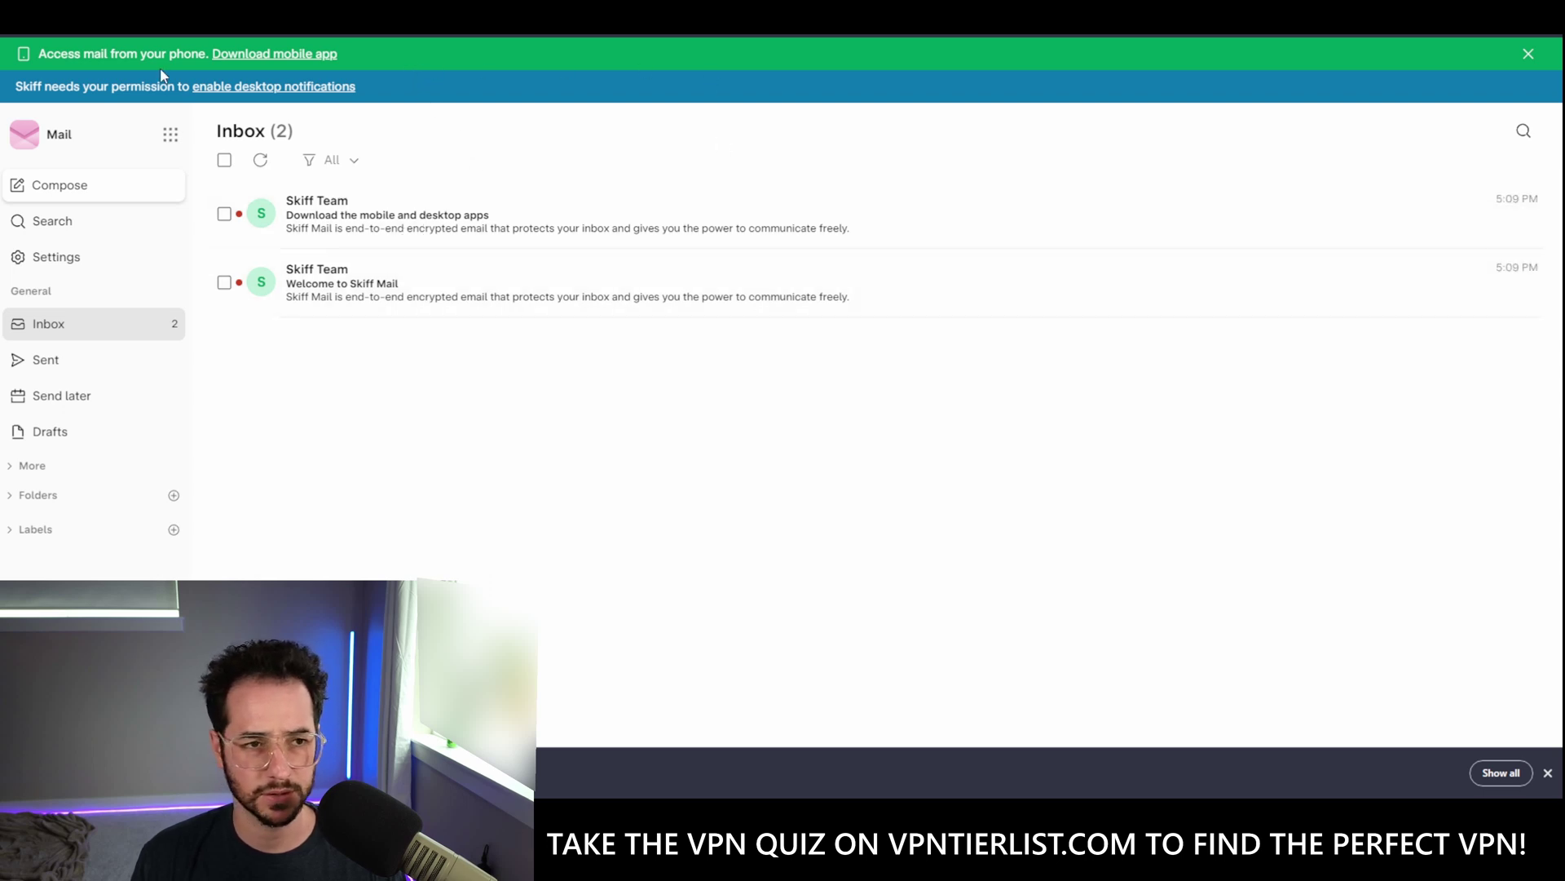
- Refresh the inbox and open the newly arrived 'test' email
right_click(264, 160)
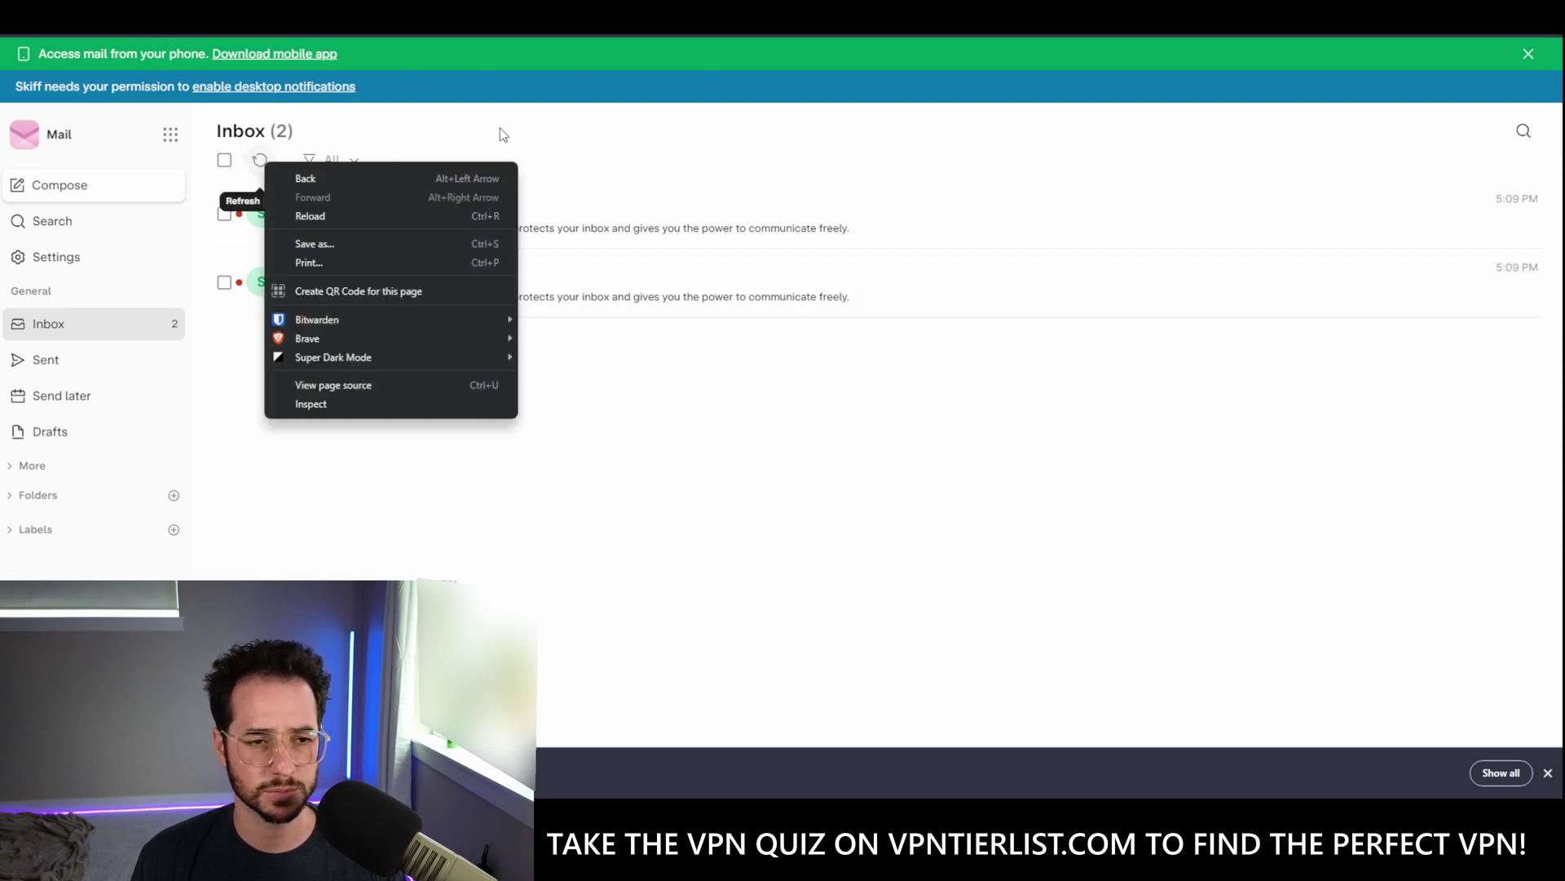
click(546, 119)
click(261, 160)
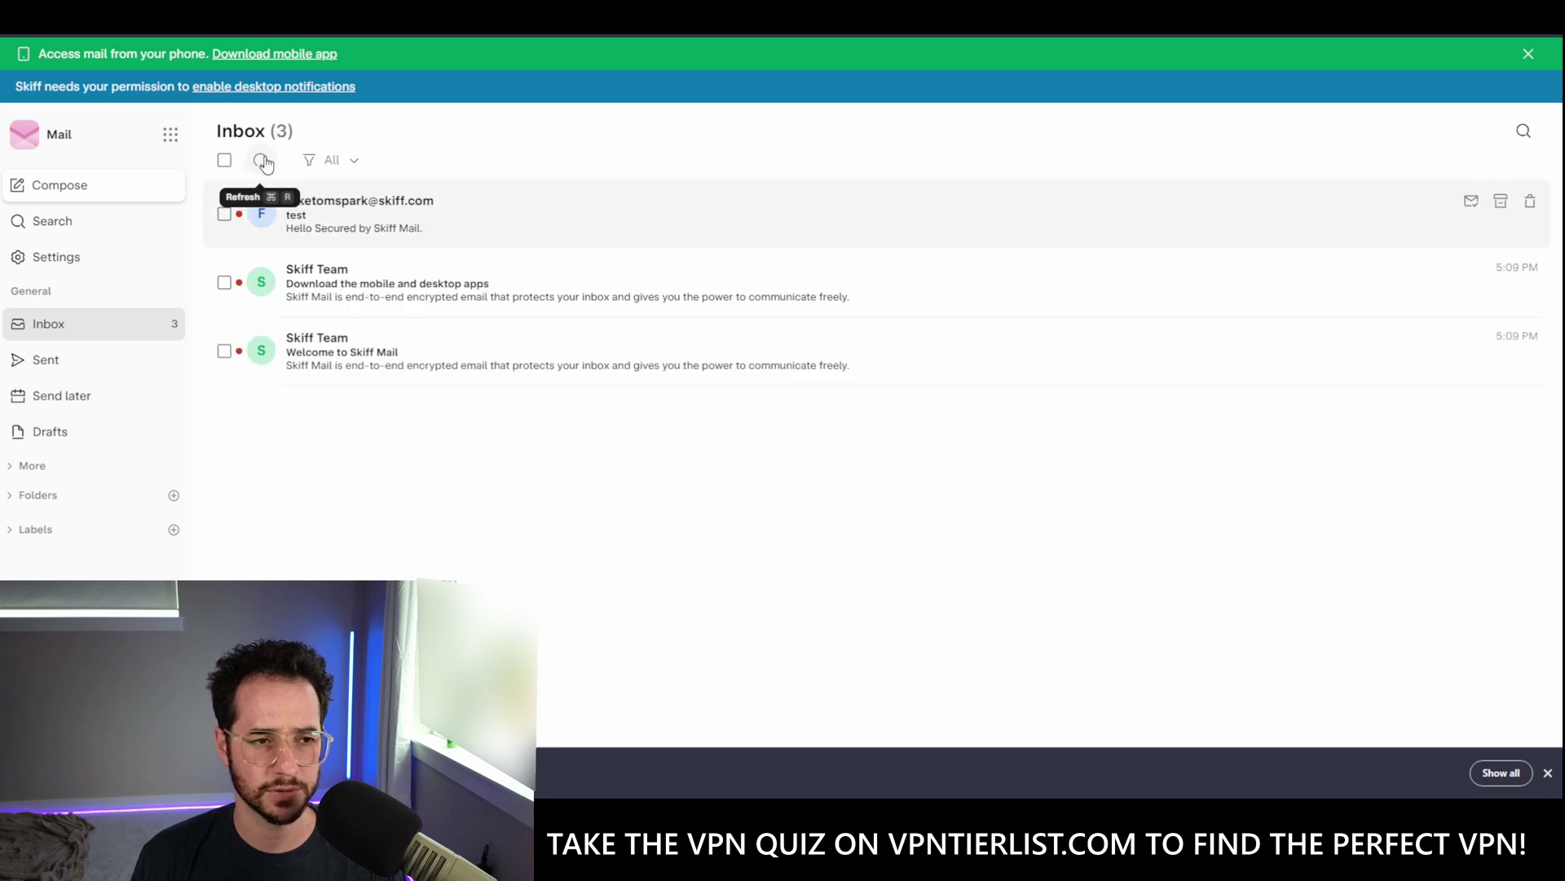
click(439, 232)
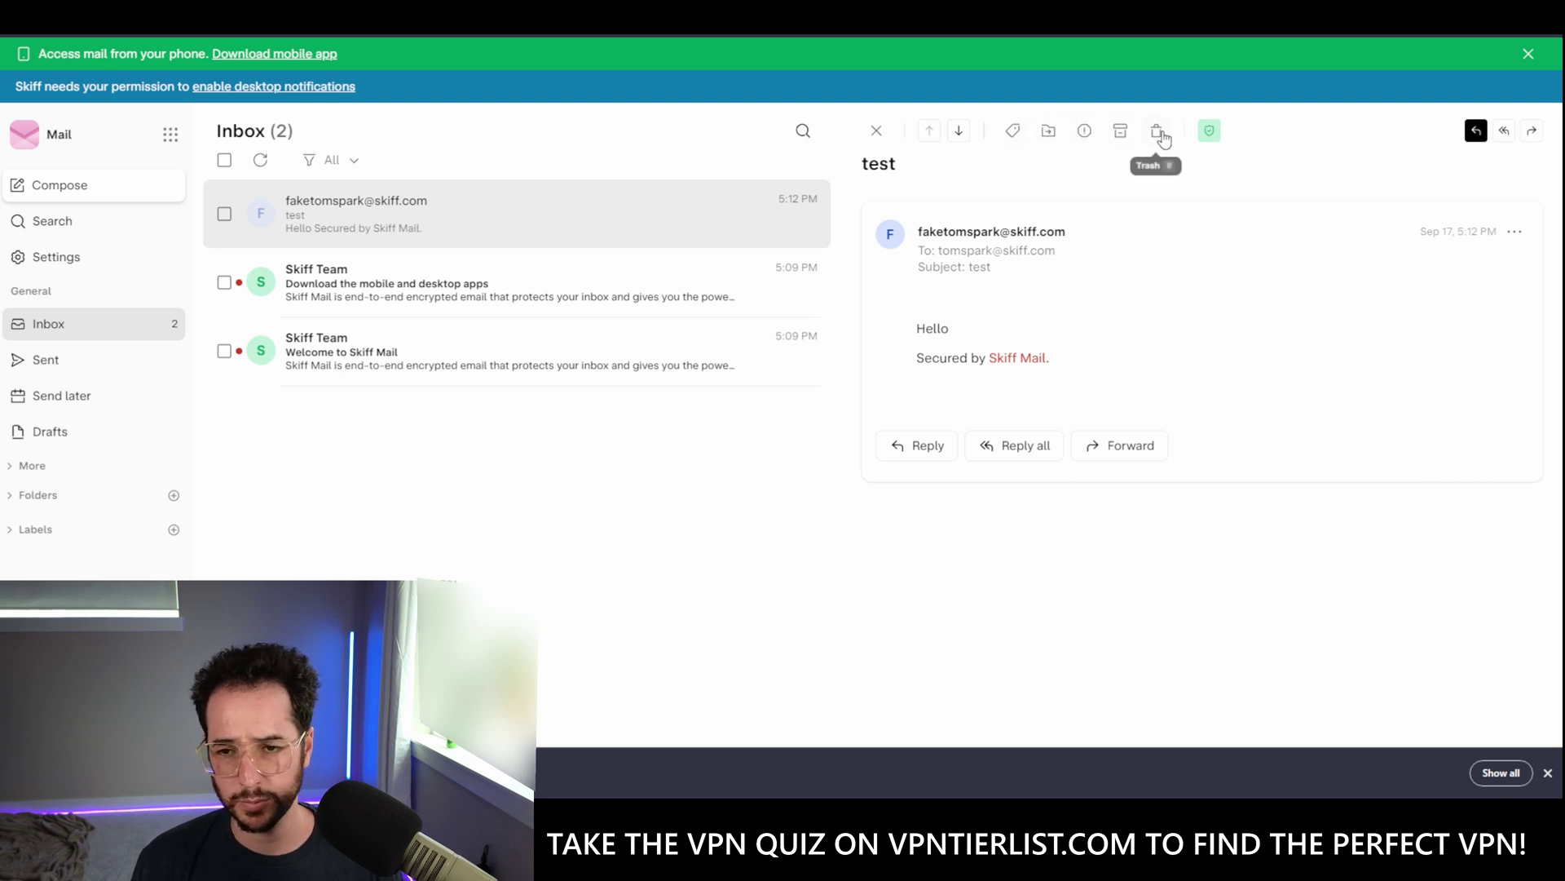
- Open the 'Download the mobile and desktop apps' email and browse its Add label and Report menus
click(571, 273)
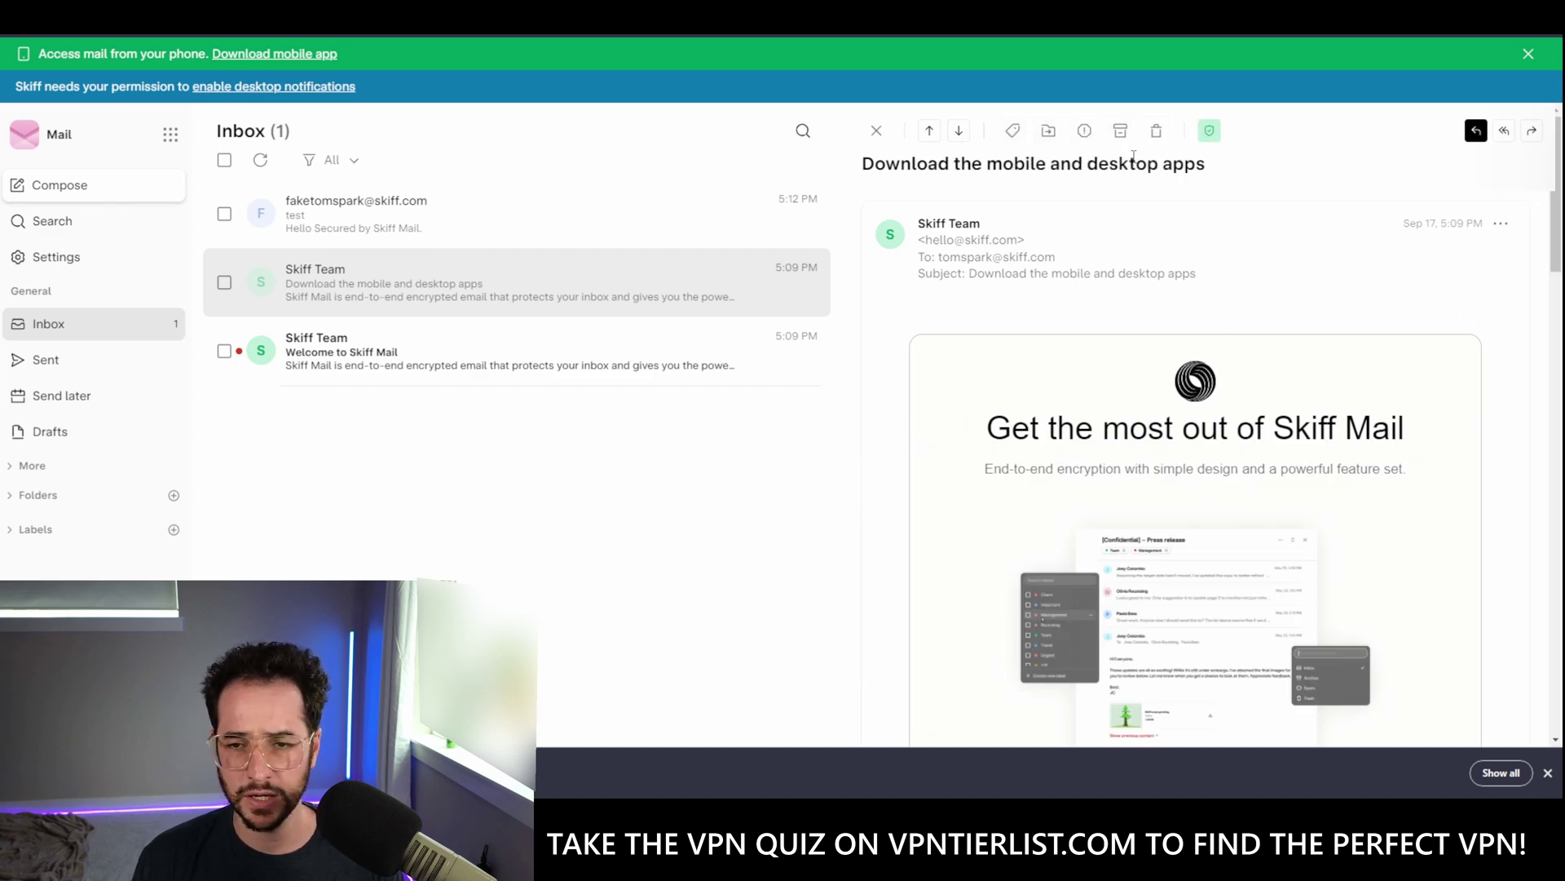
click(1501, 224)
mouse_move(1459, 471)
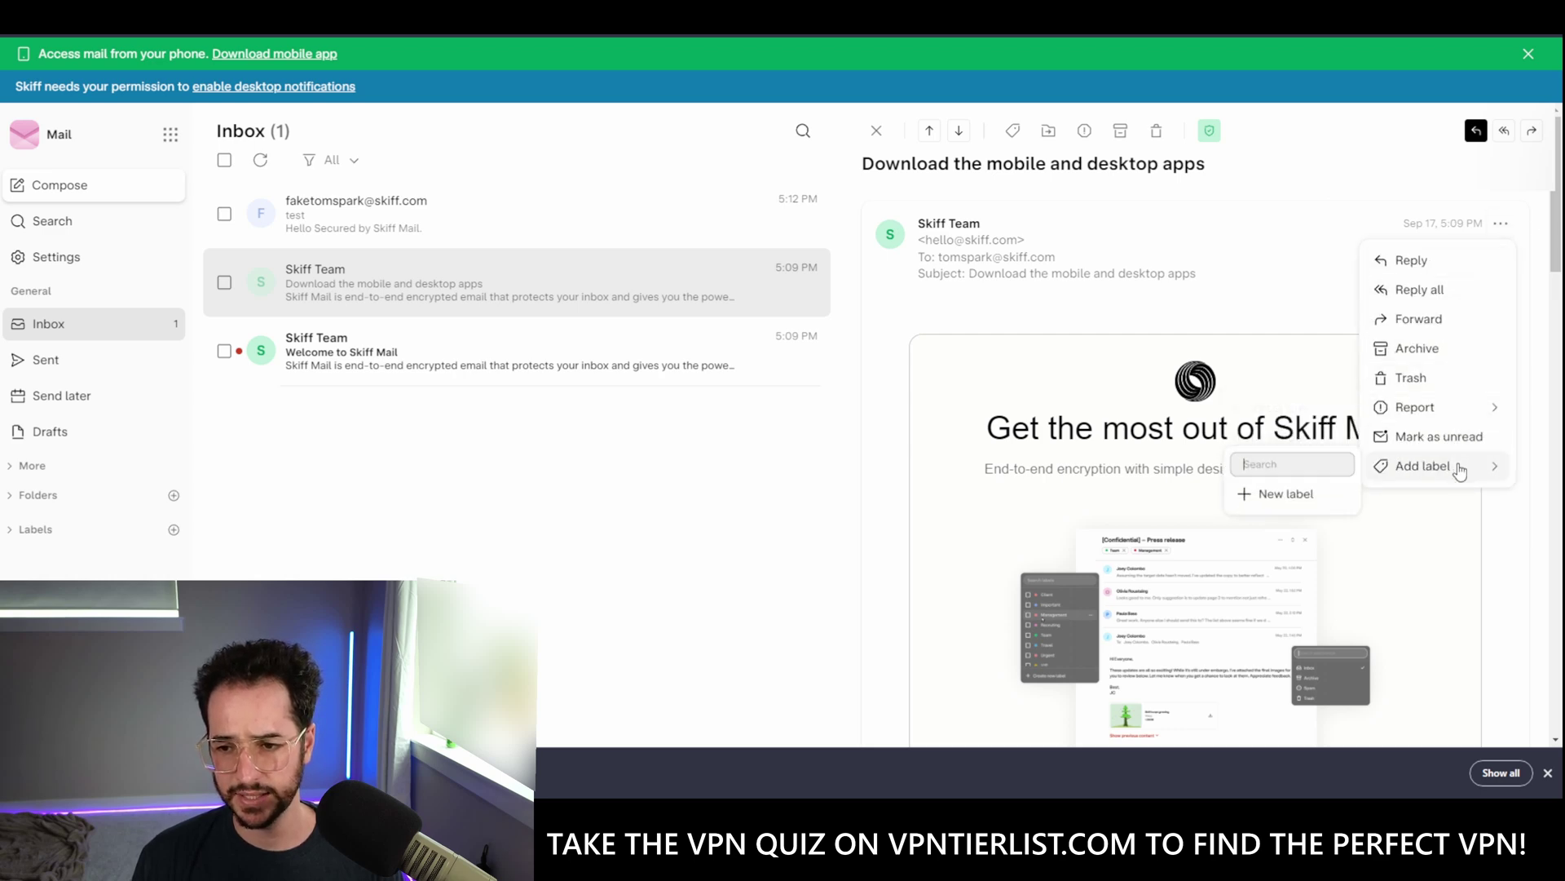
mouse_move(1465, 422)
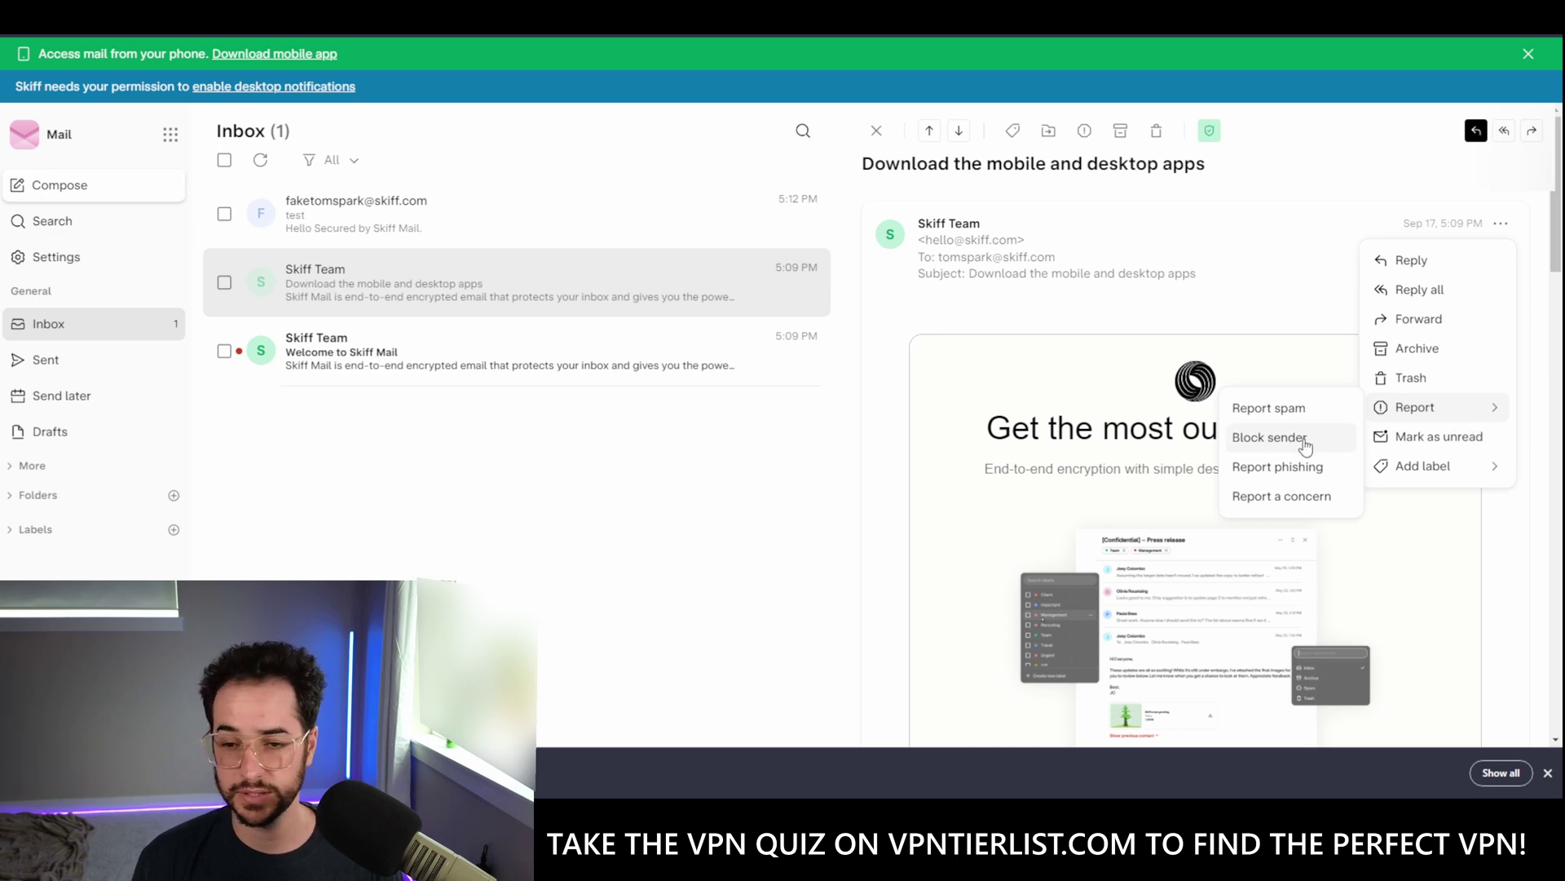
click(863, 450)
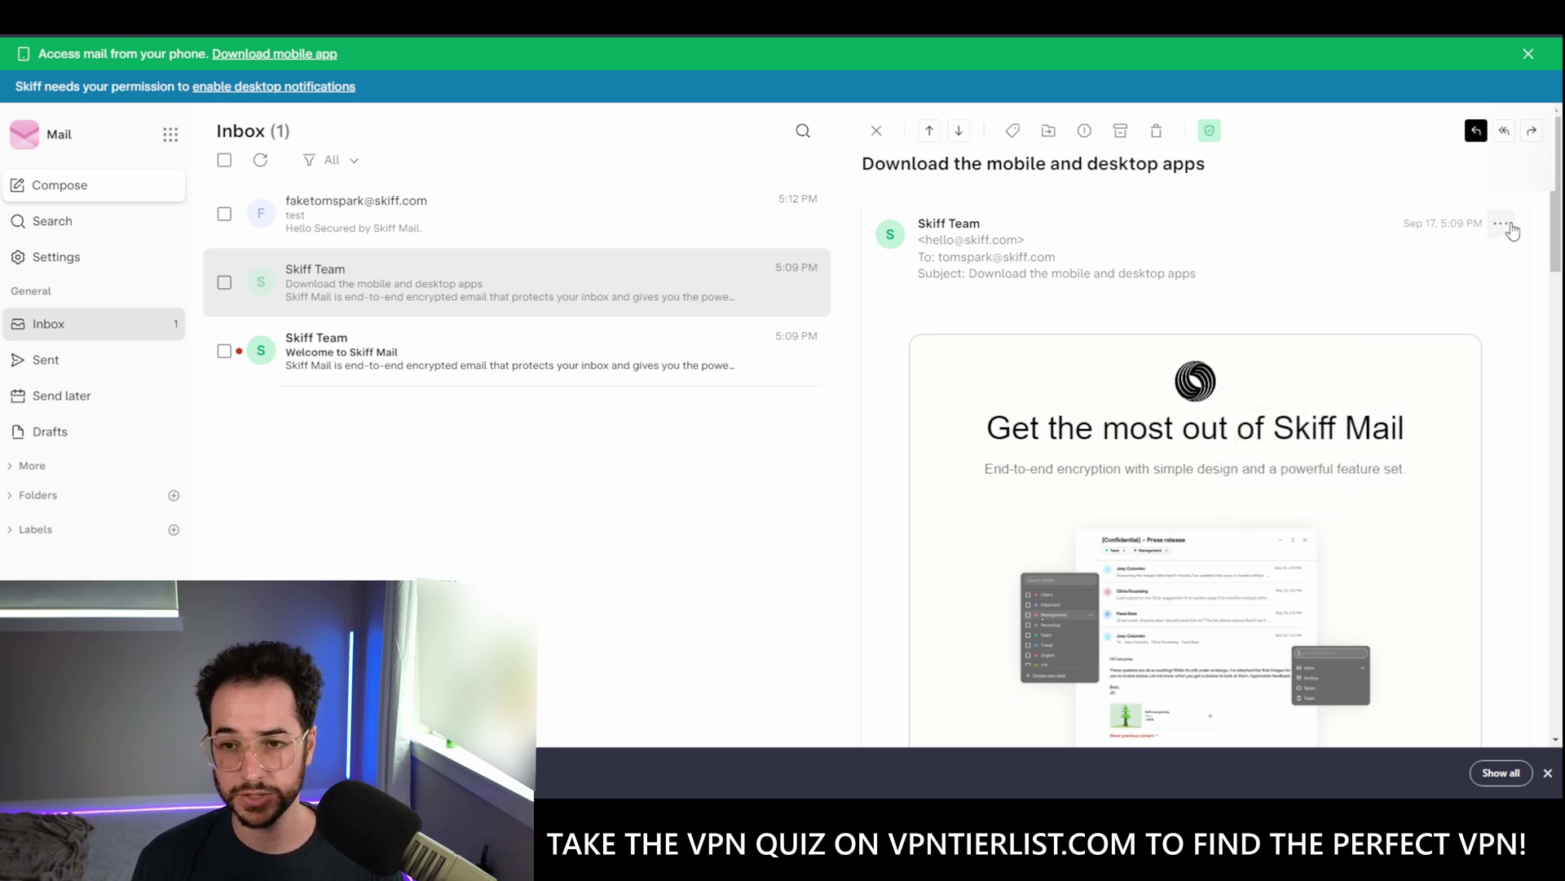
click(1505, 225)
mouse_move(1429, 405)
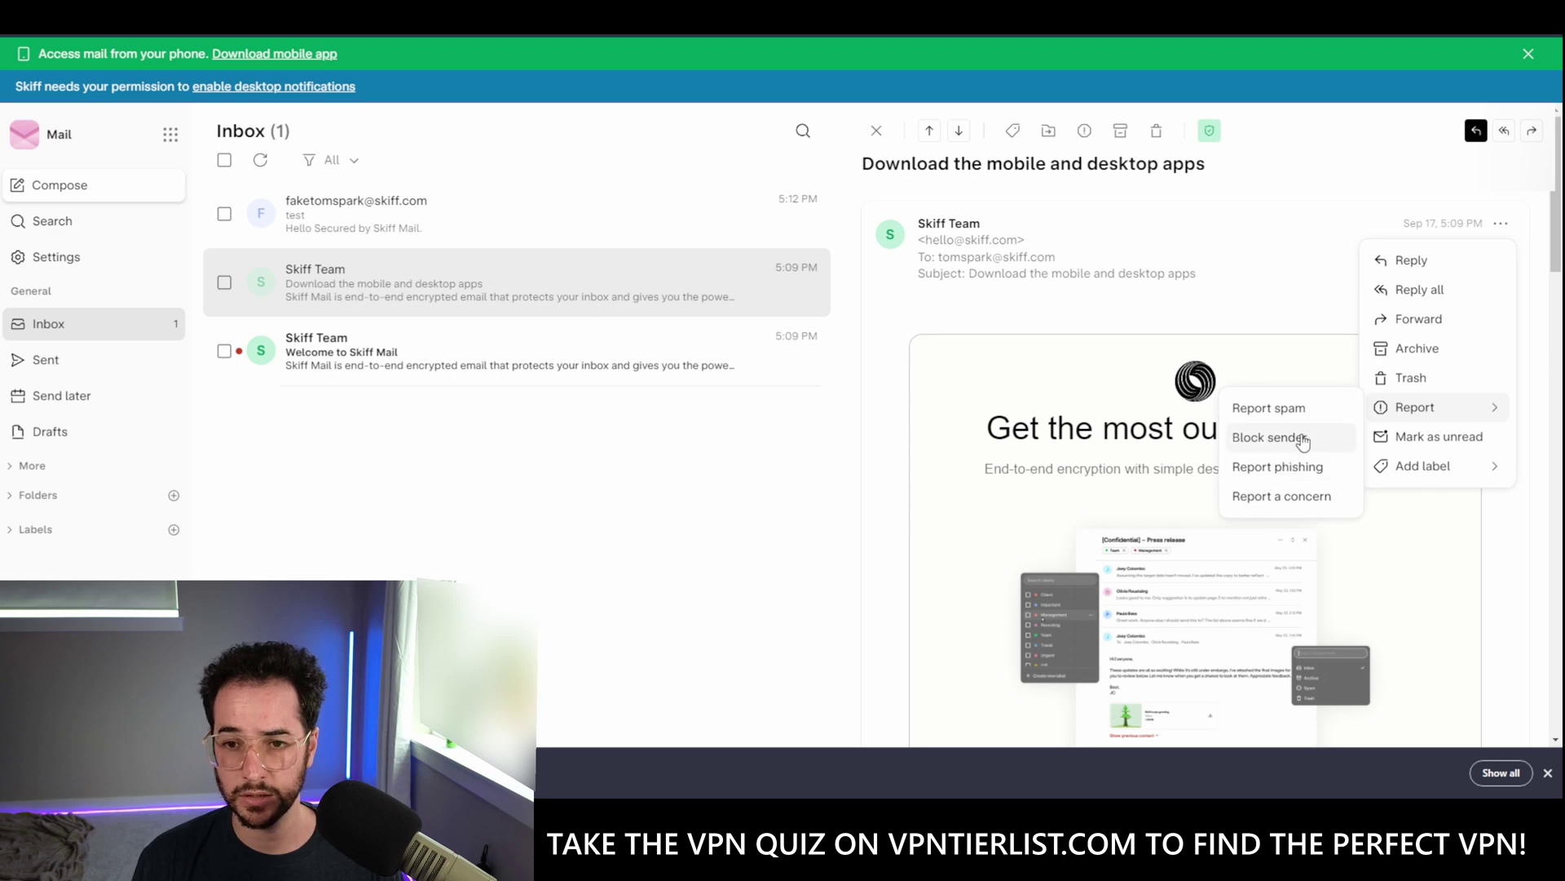
click(897, 444)
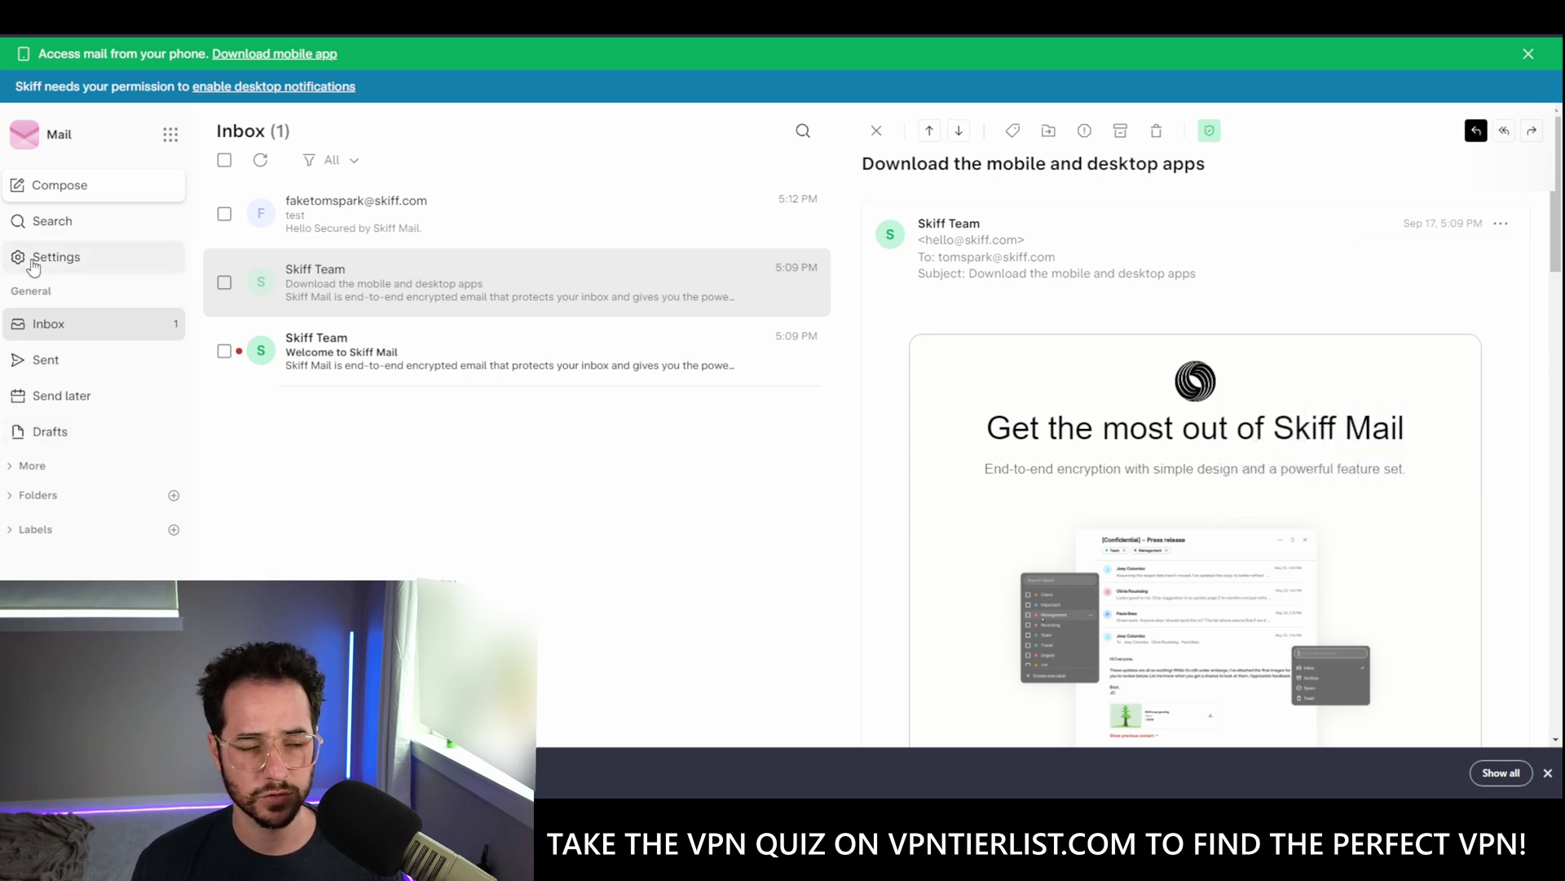
- Dismiss the downloads bar, scroll down the welcome email, and follow its Enable 2FA link
click(75, 259)
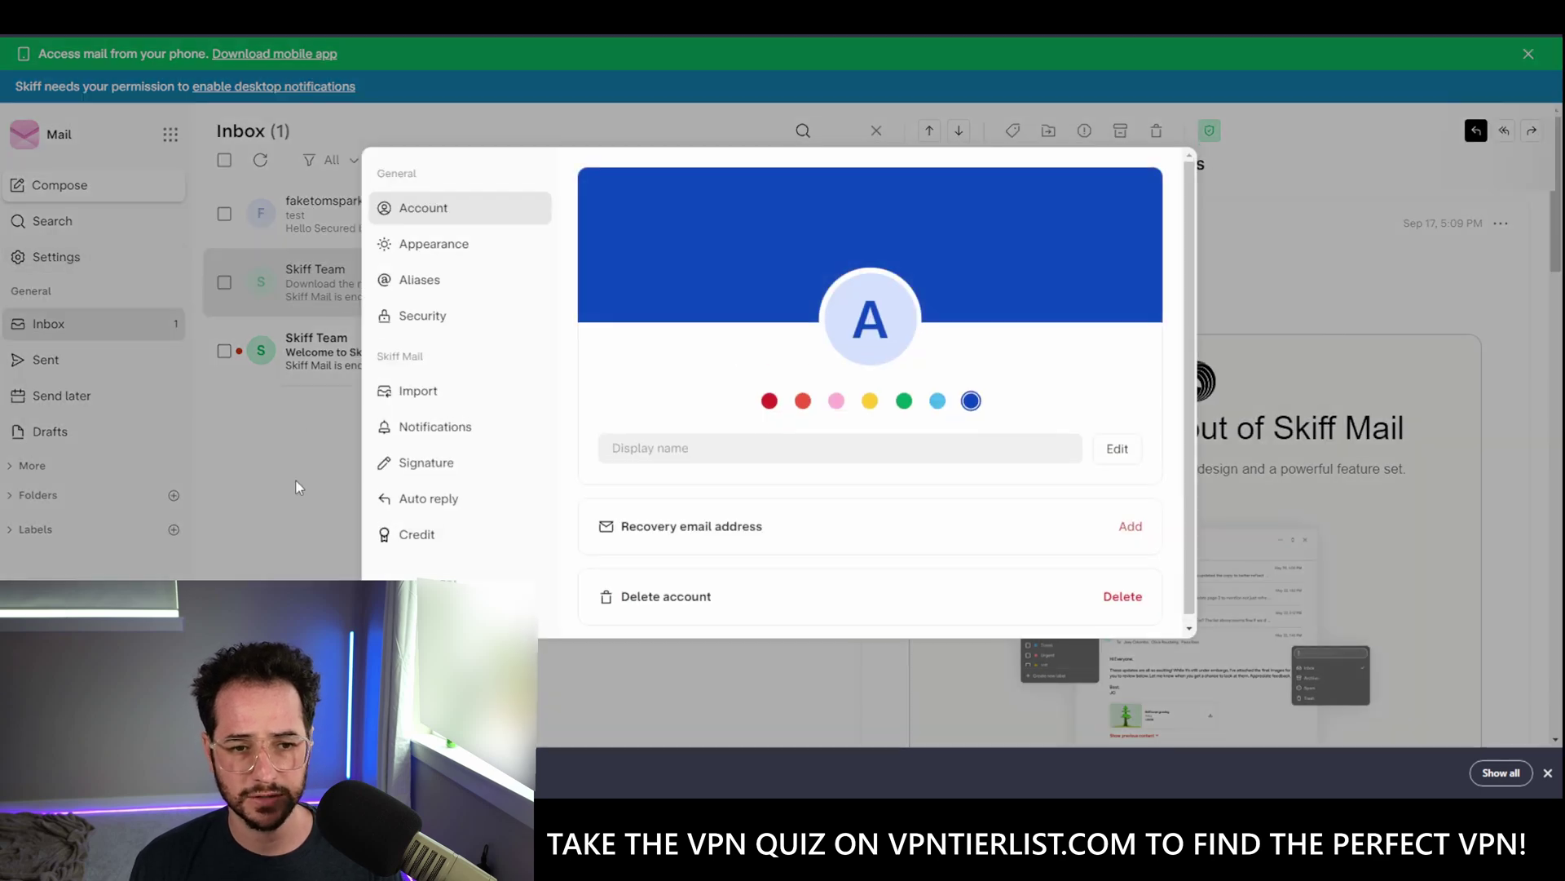
click(245, 497)
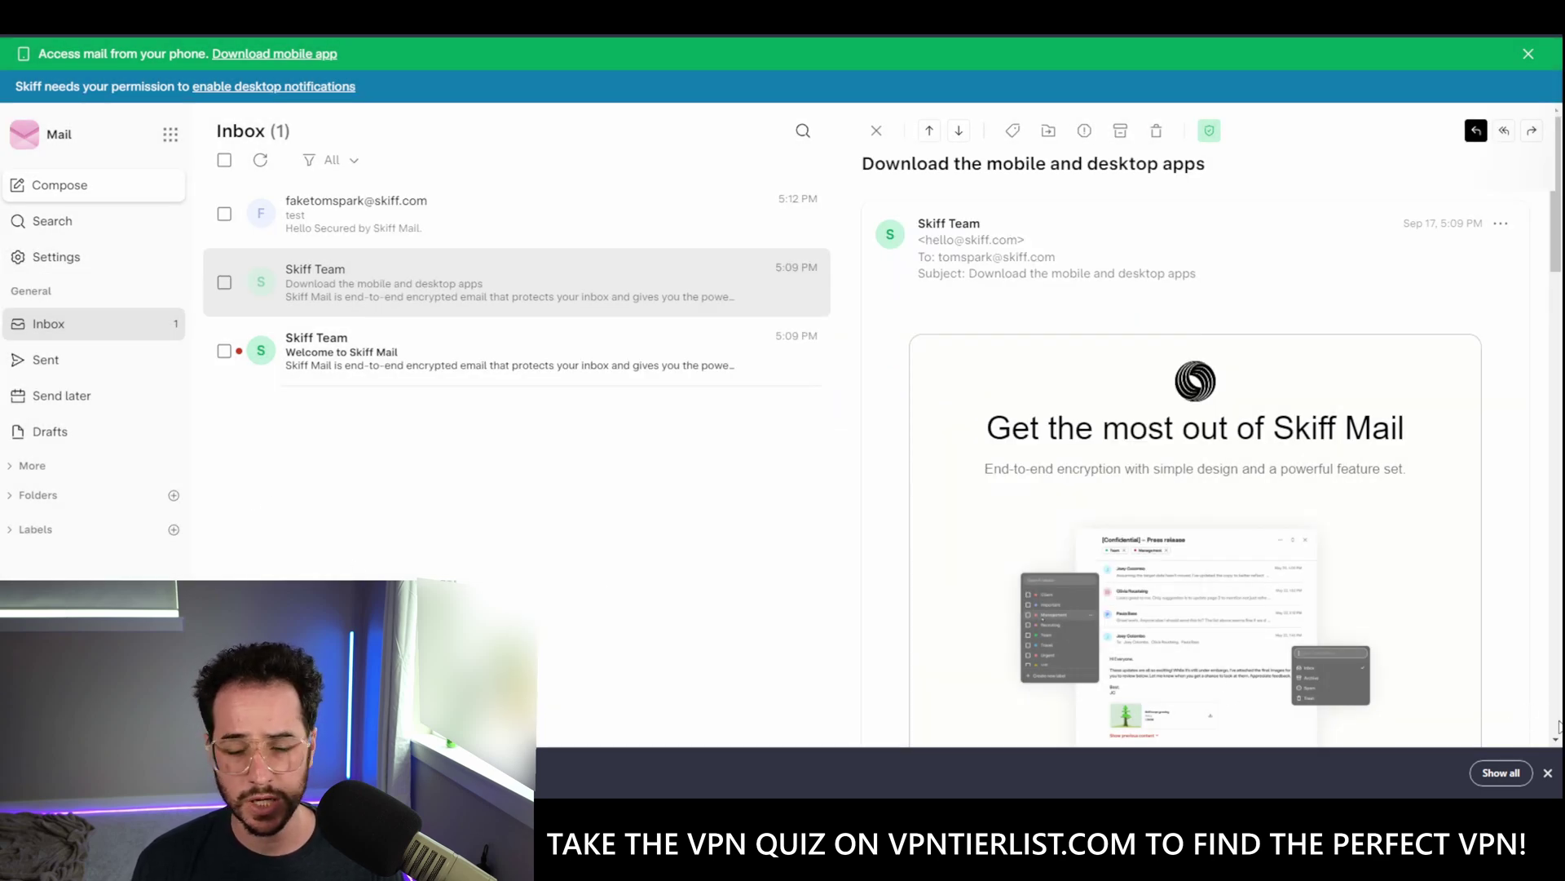
click(1548, 773)
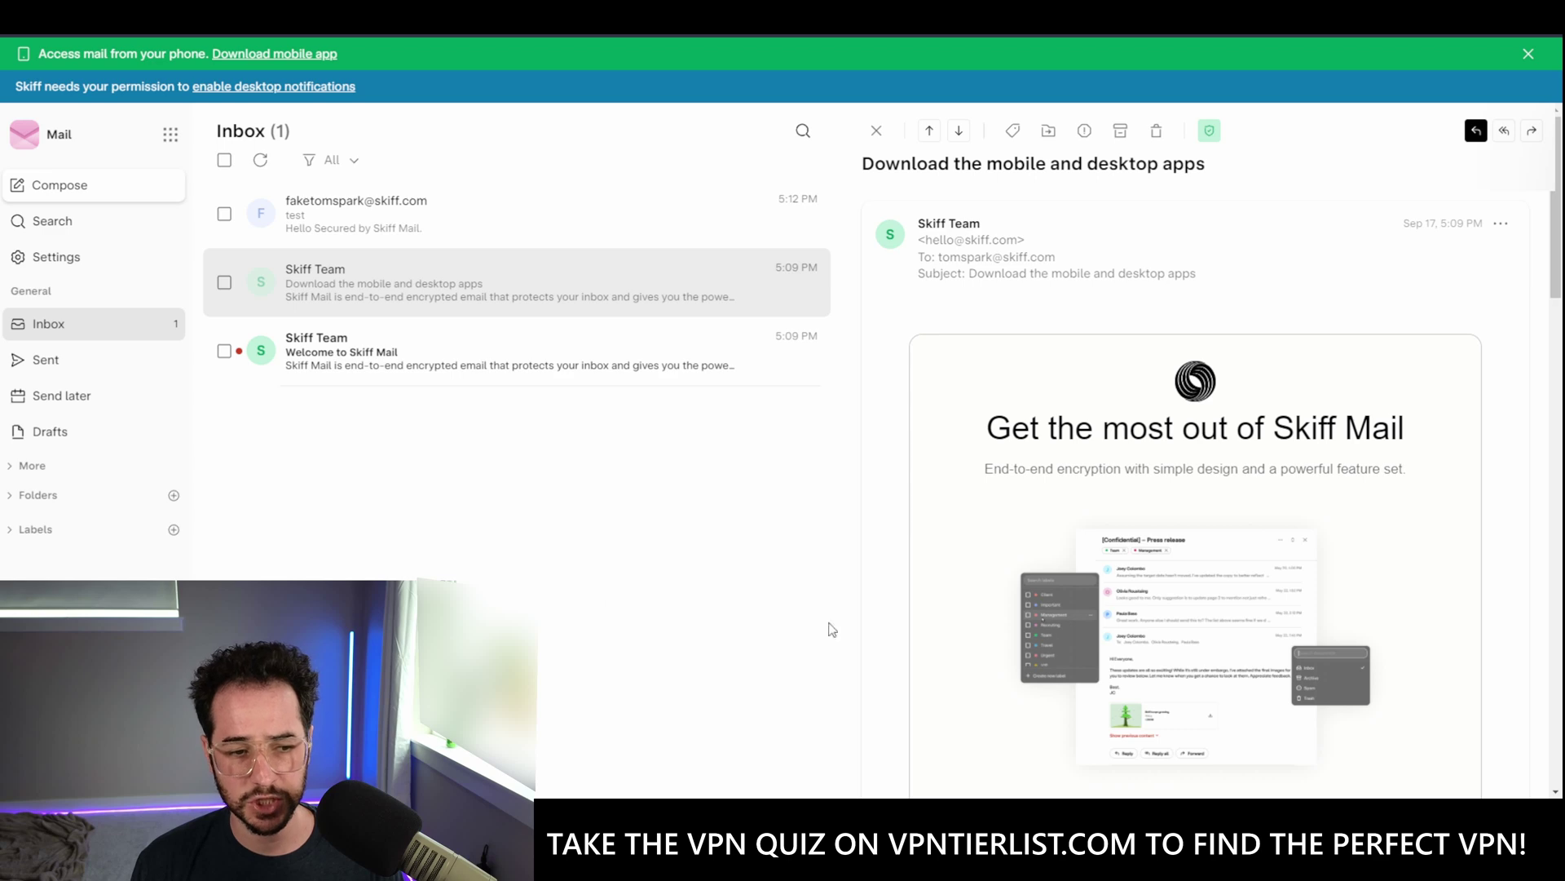
scroll(1317, 603, down, 12)
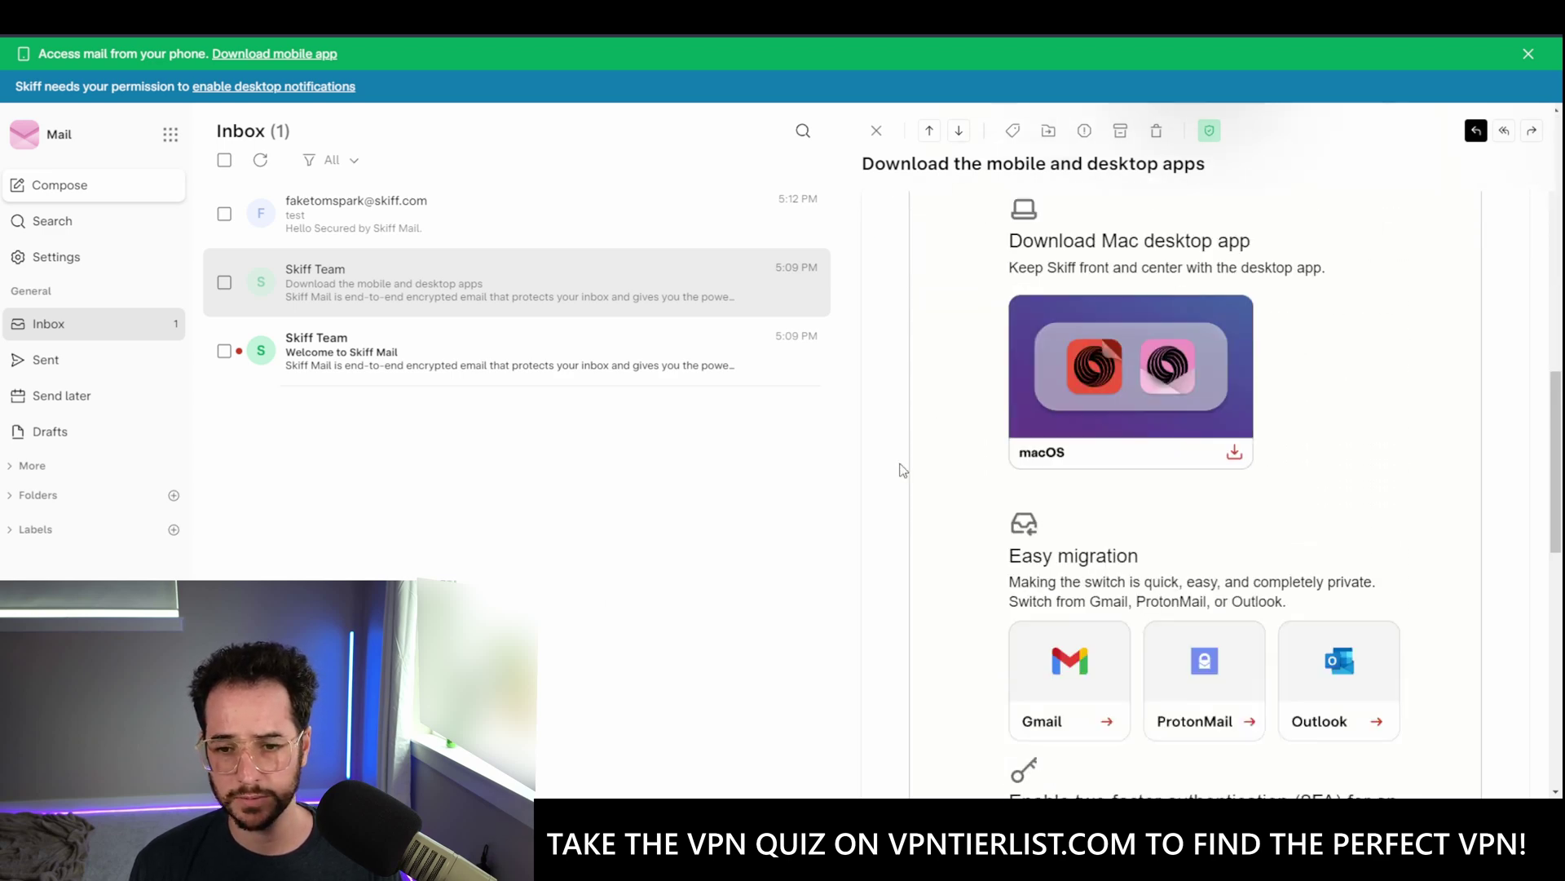
scroll(903, 470, down, 5)
scroll(1144, 405, down, 2)
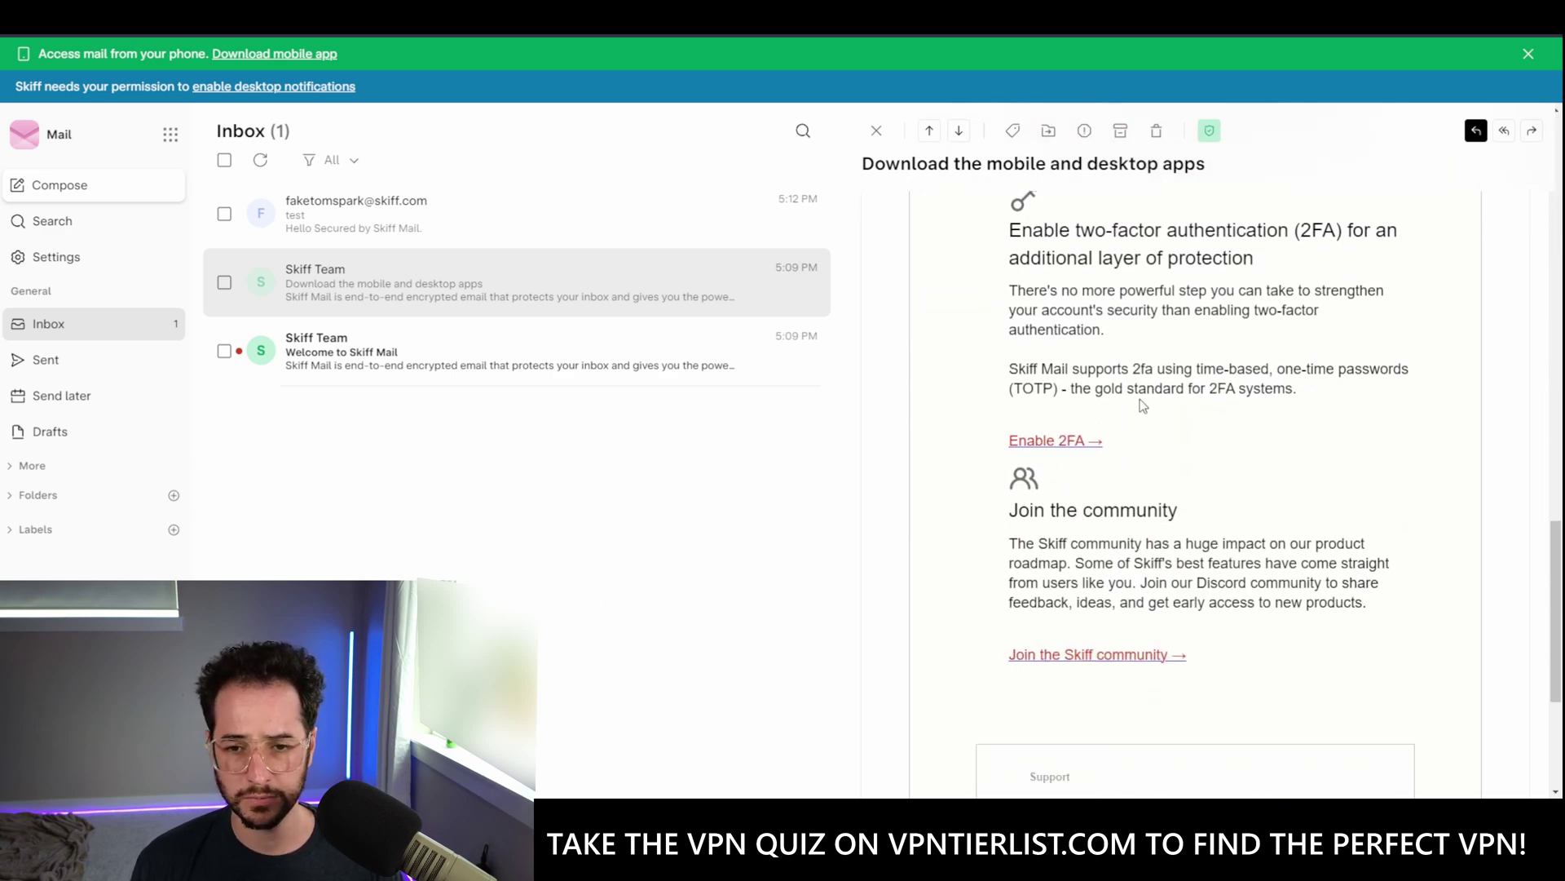
scroll(1168, 436, up, 3)
scroll(1064, 612, down, 1)
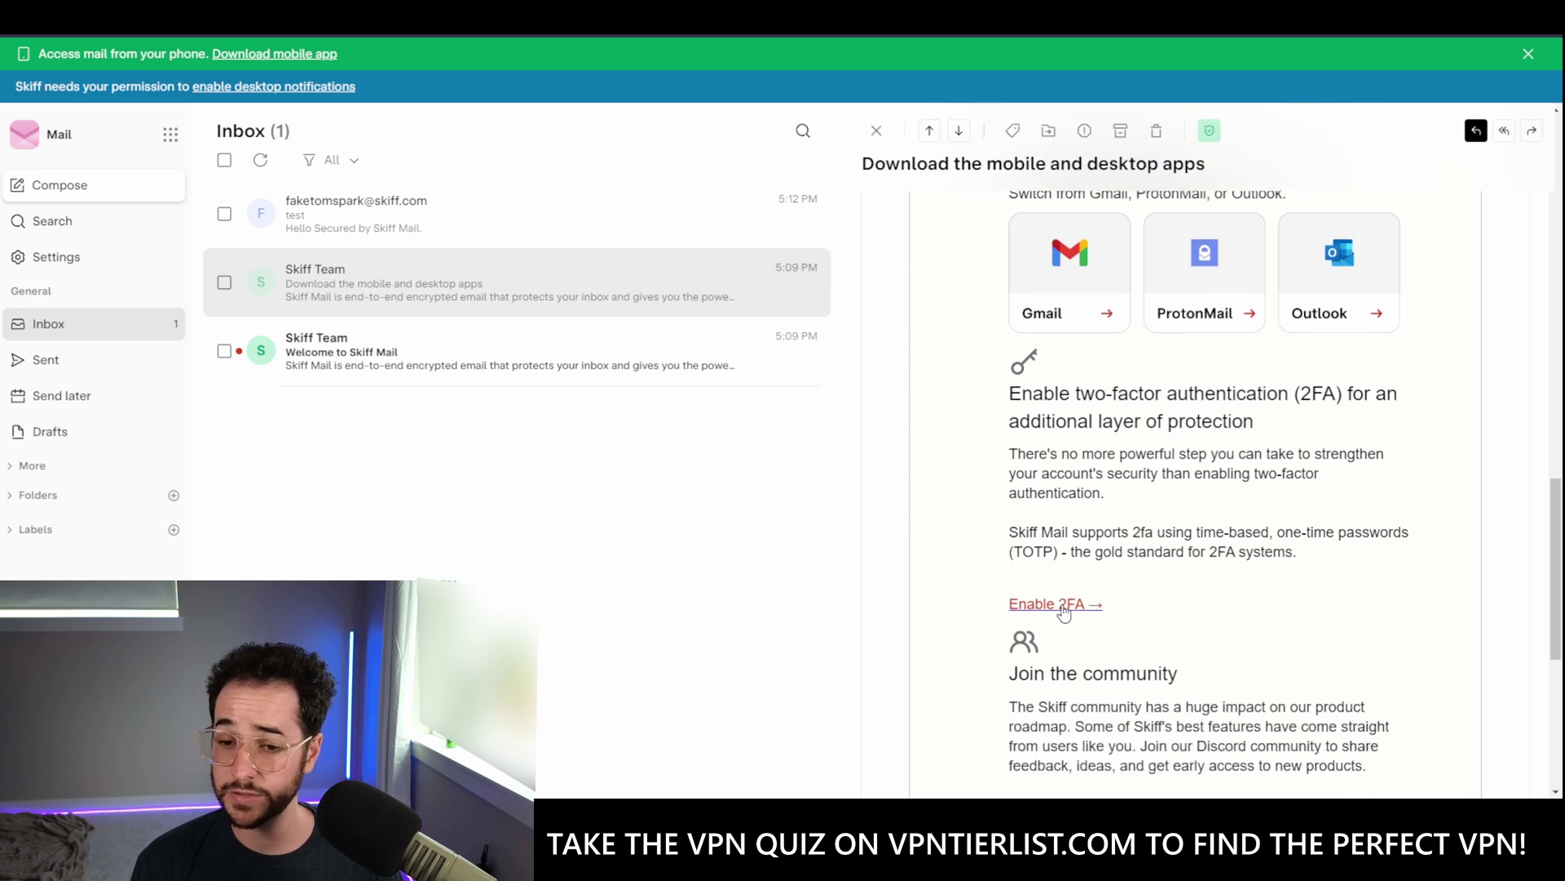
click(1060, 604)
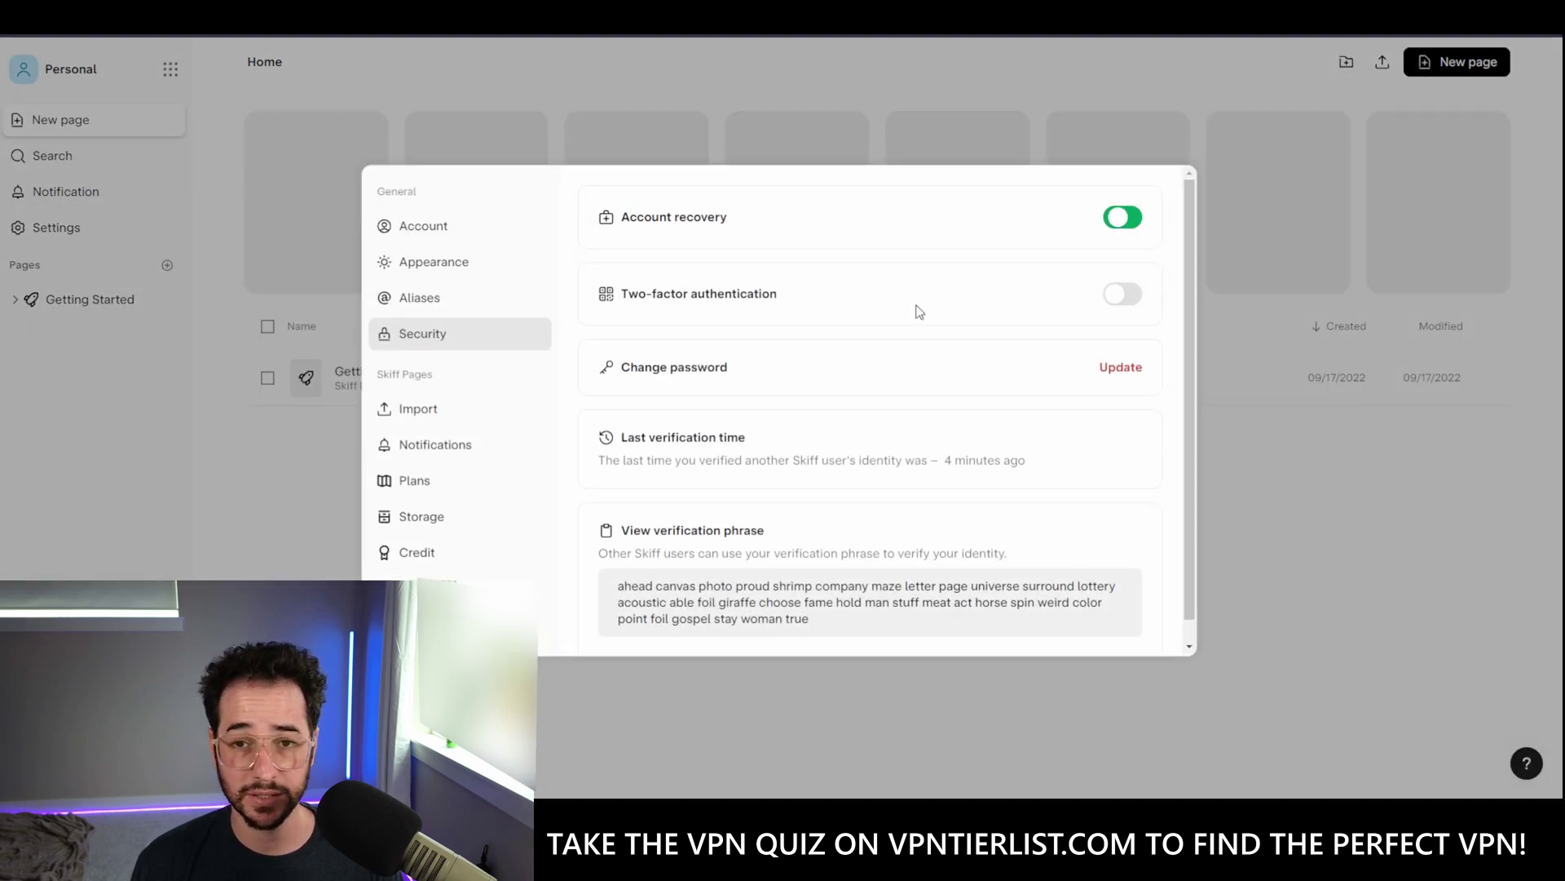
- Check the Aliases and Security settings, then close Settings back to the Home page
click(494, 309)
click(483, 341)
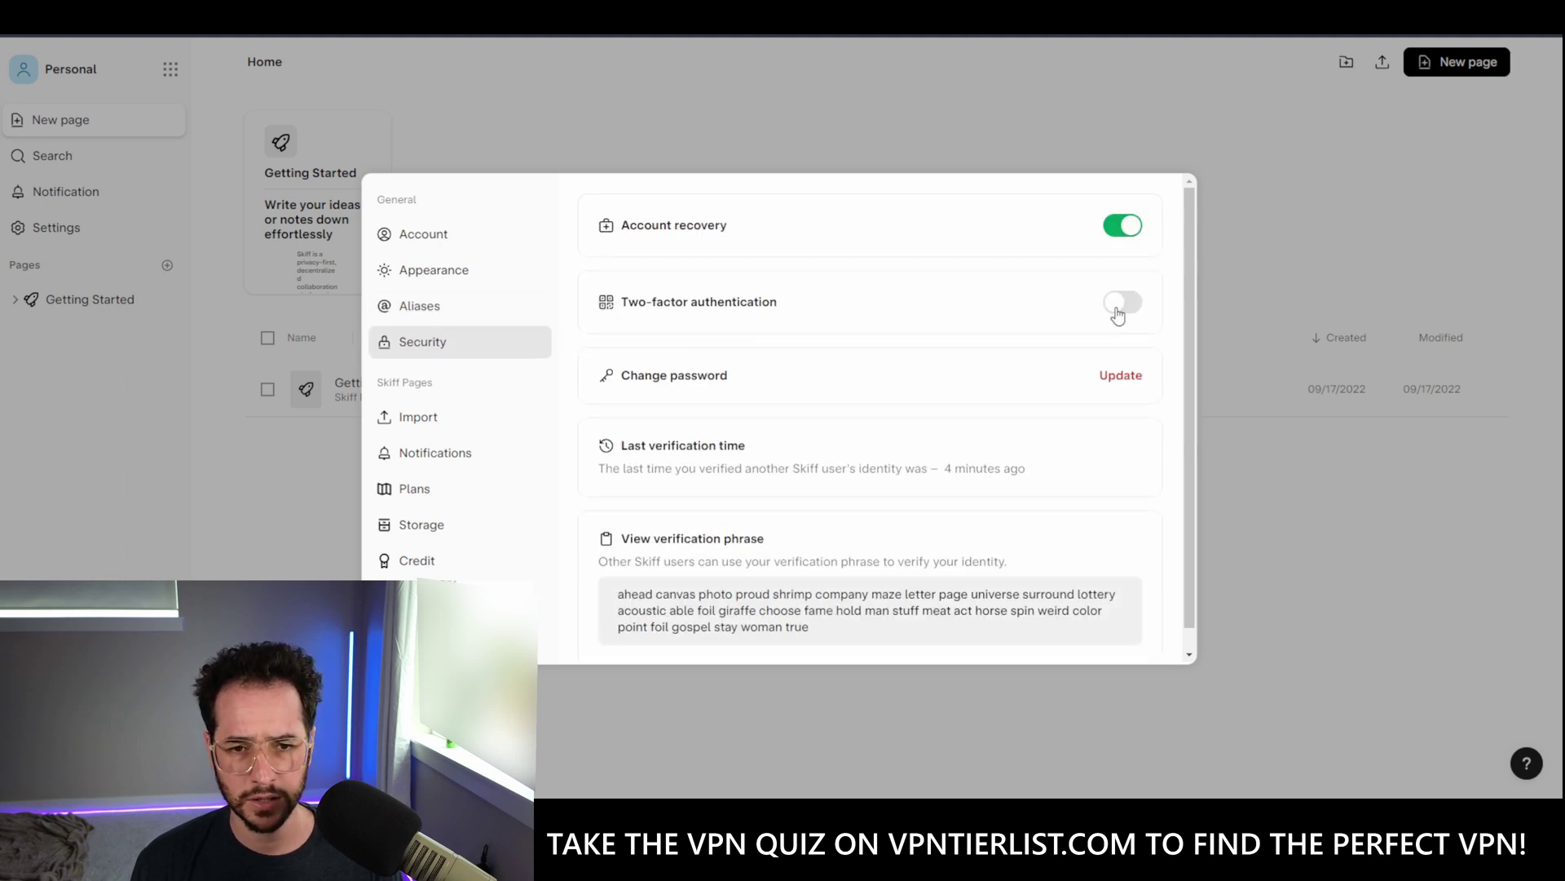
click(1356, 214)
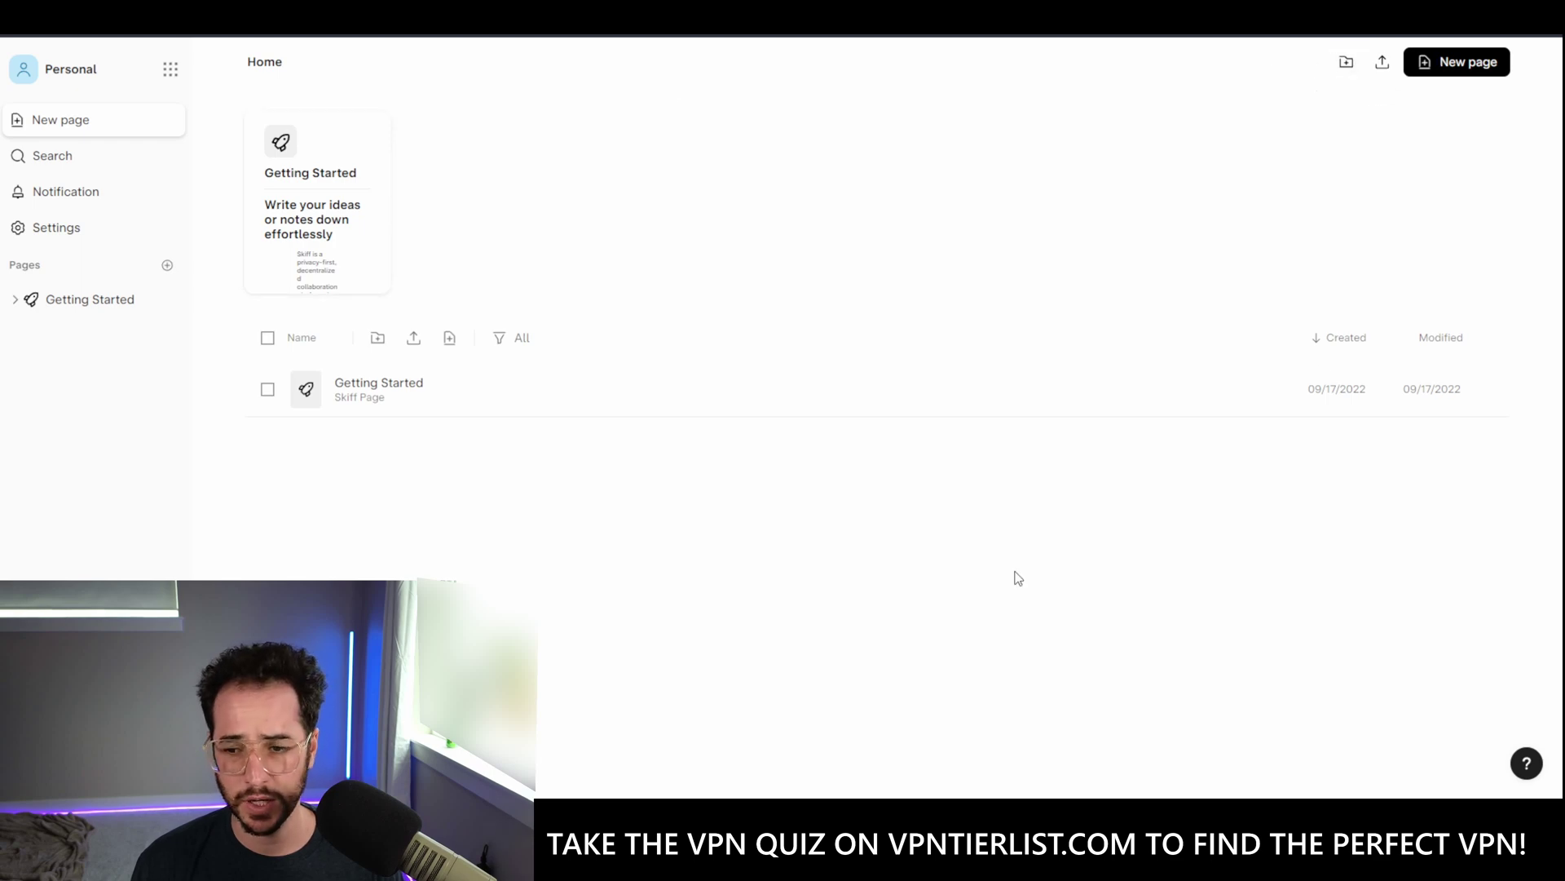
click(122, 231)
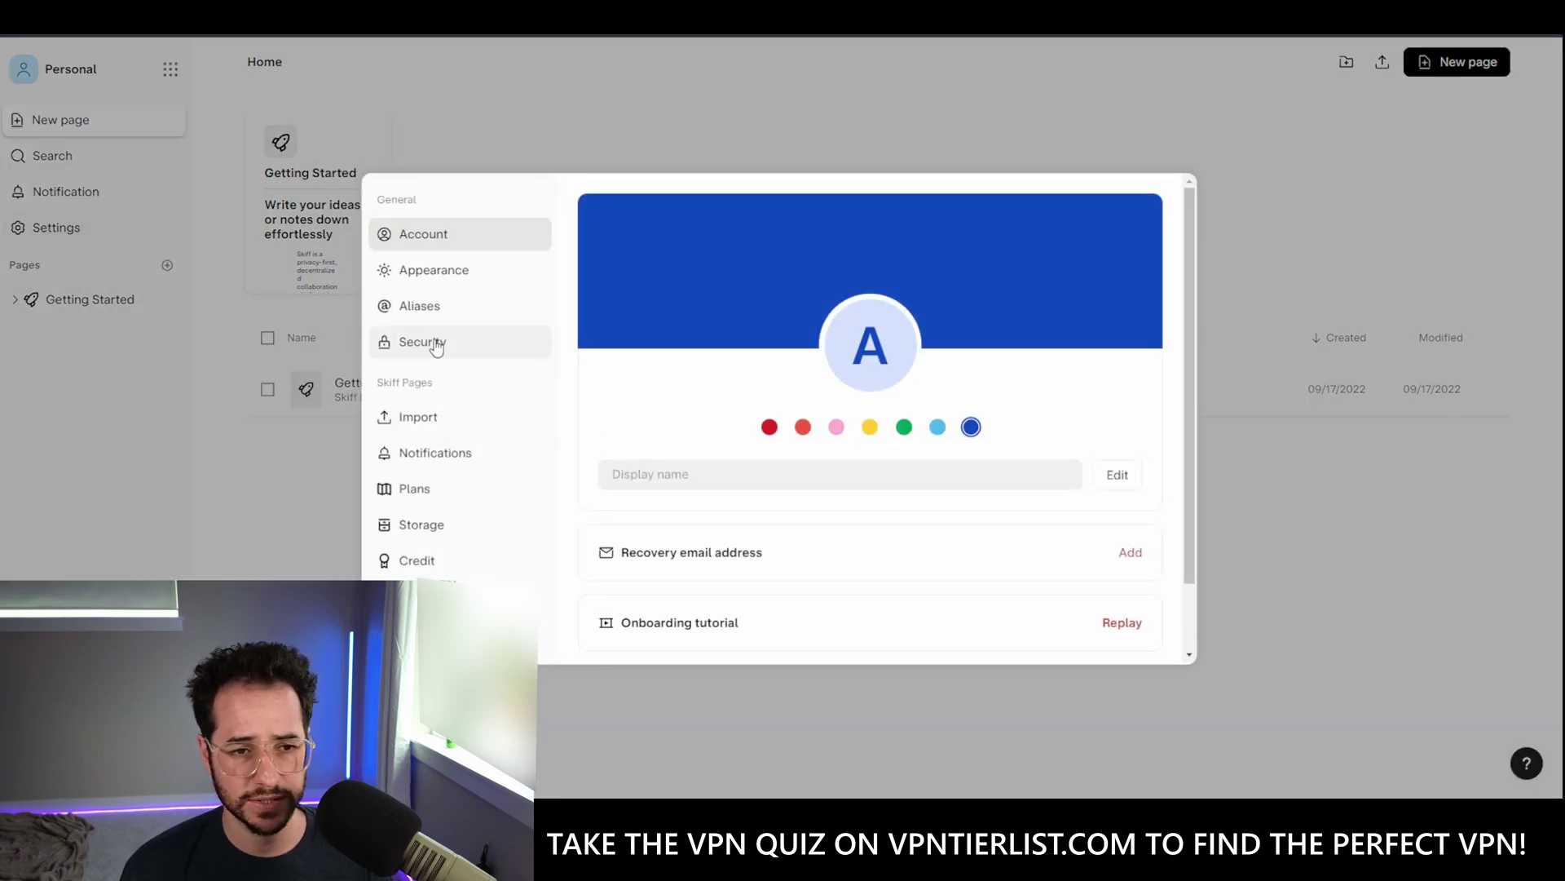
click(428, 342)
click(23, 420)
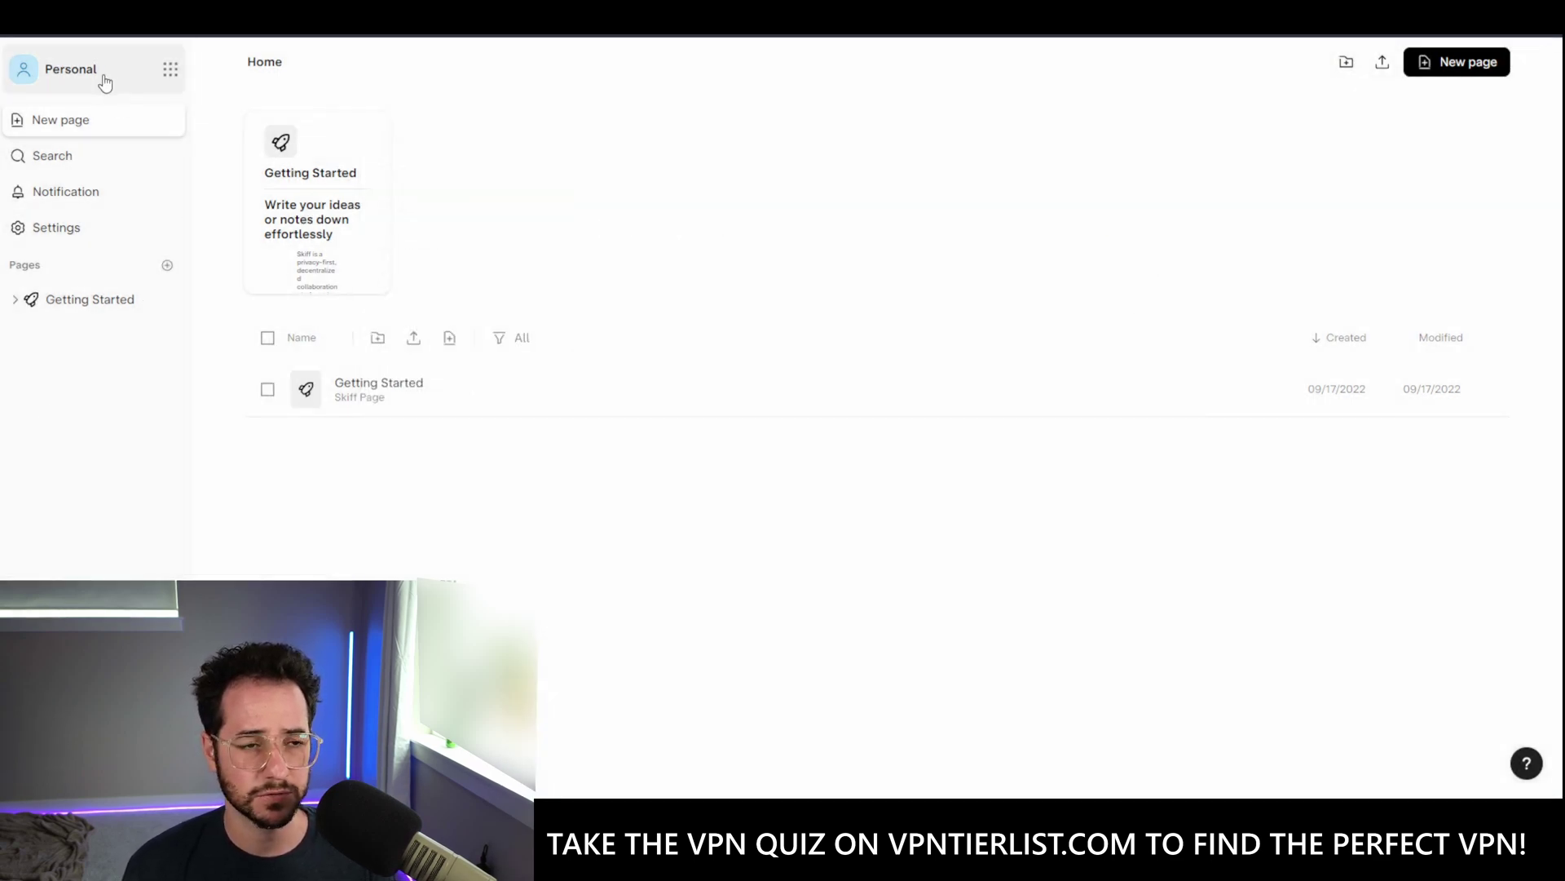
- Create a new page titled 'Skiff Page' with the body line 'Here are my documents.'
click(105, 129)
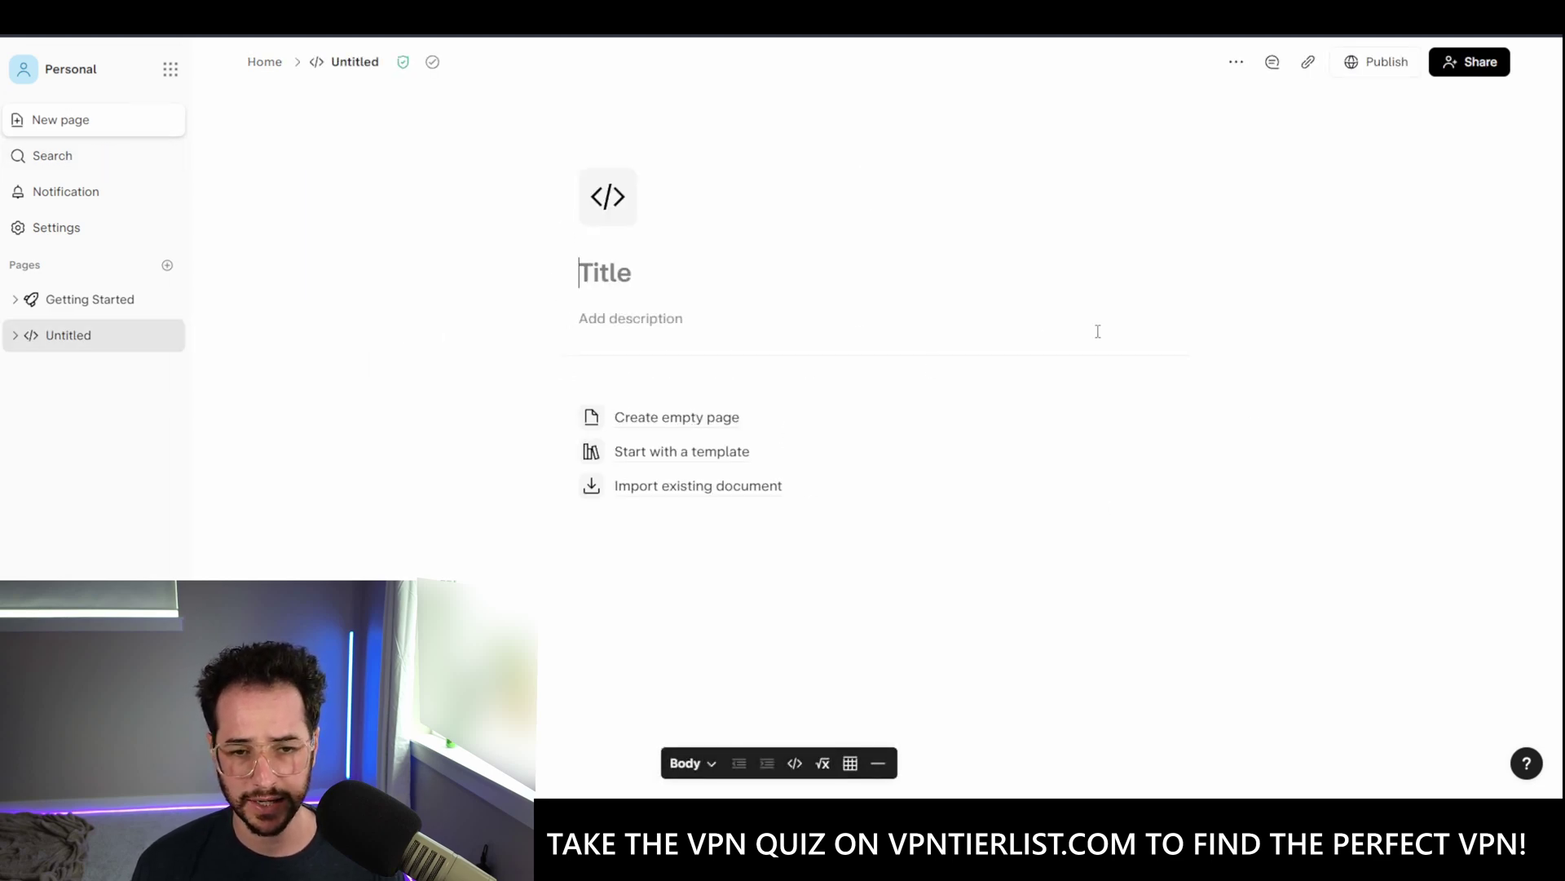
text(Skiff Page)
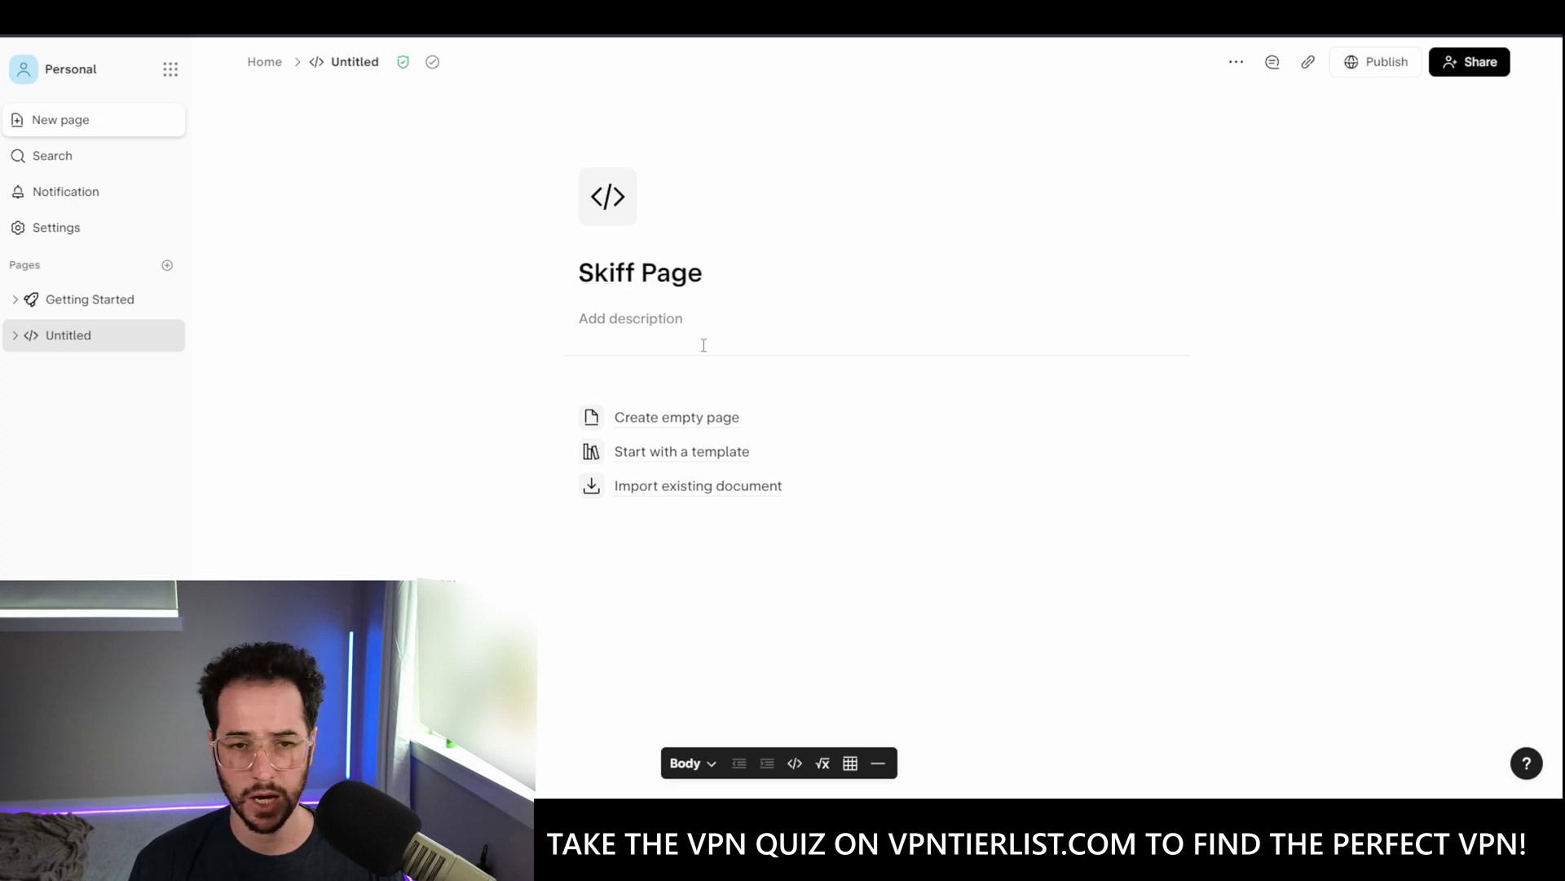
key(Return)
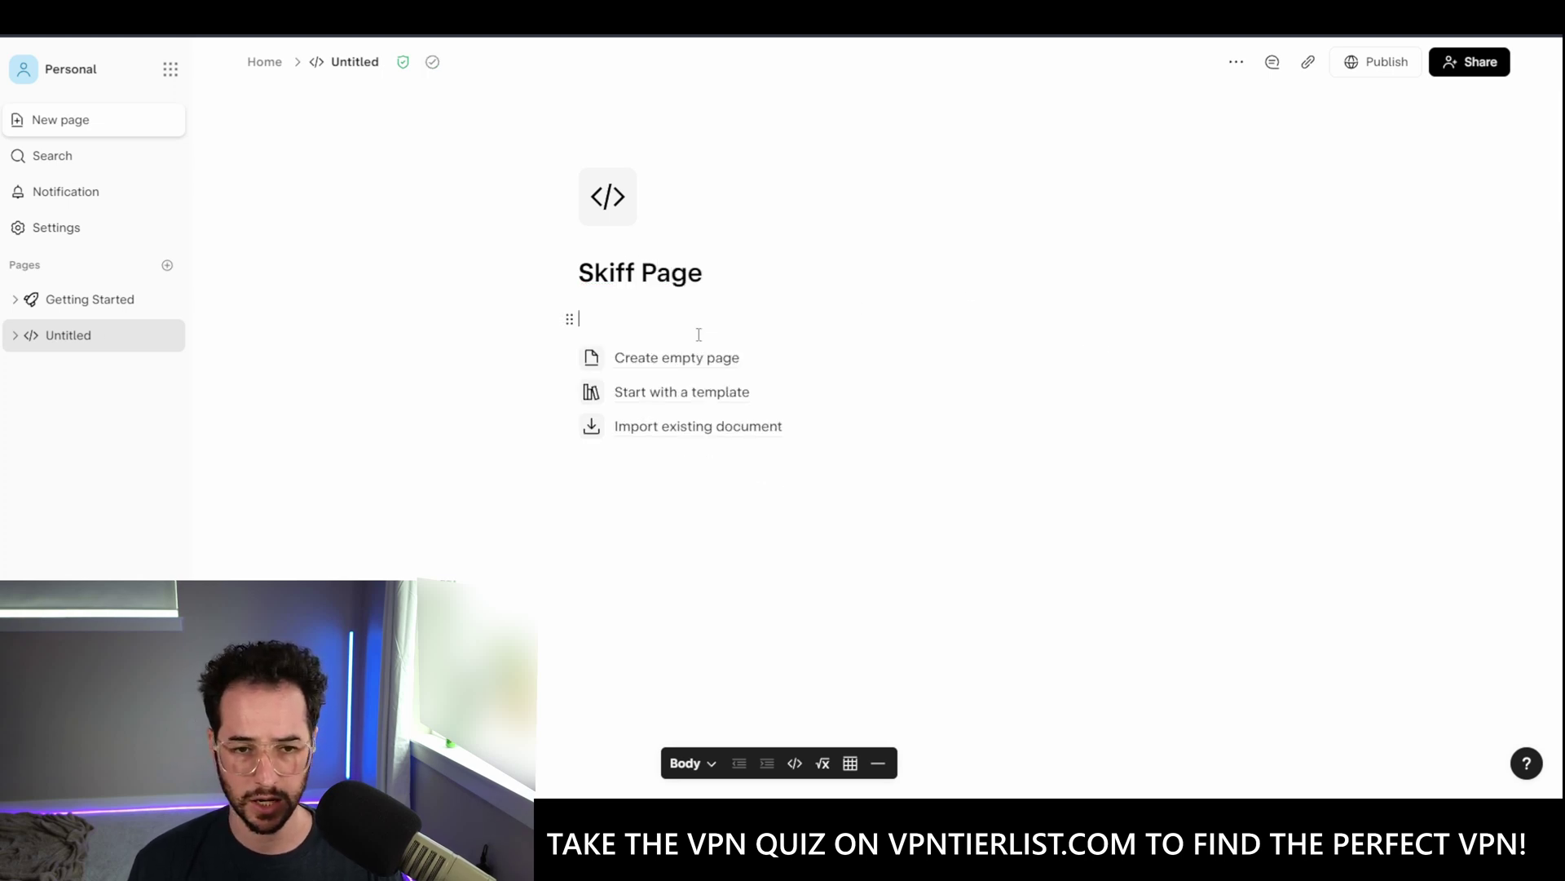
text(Here are my docu)
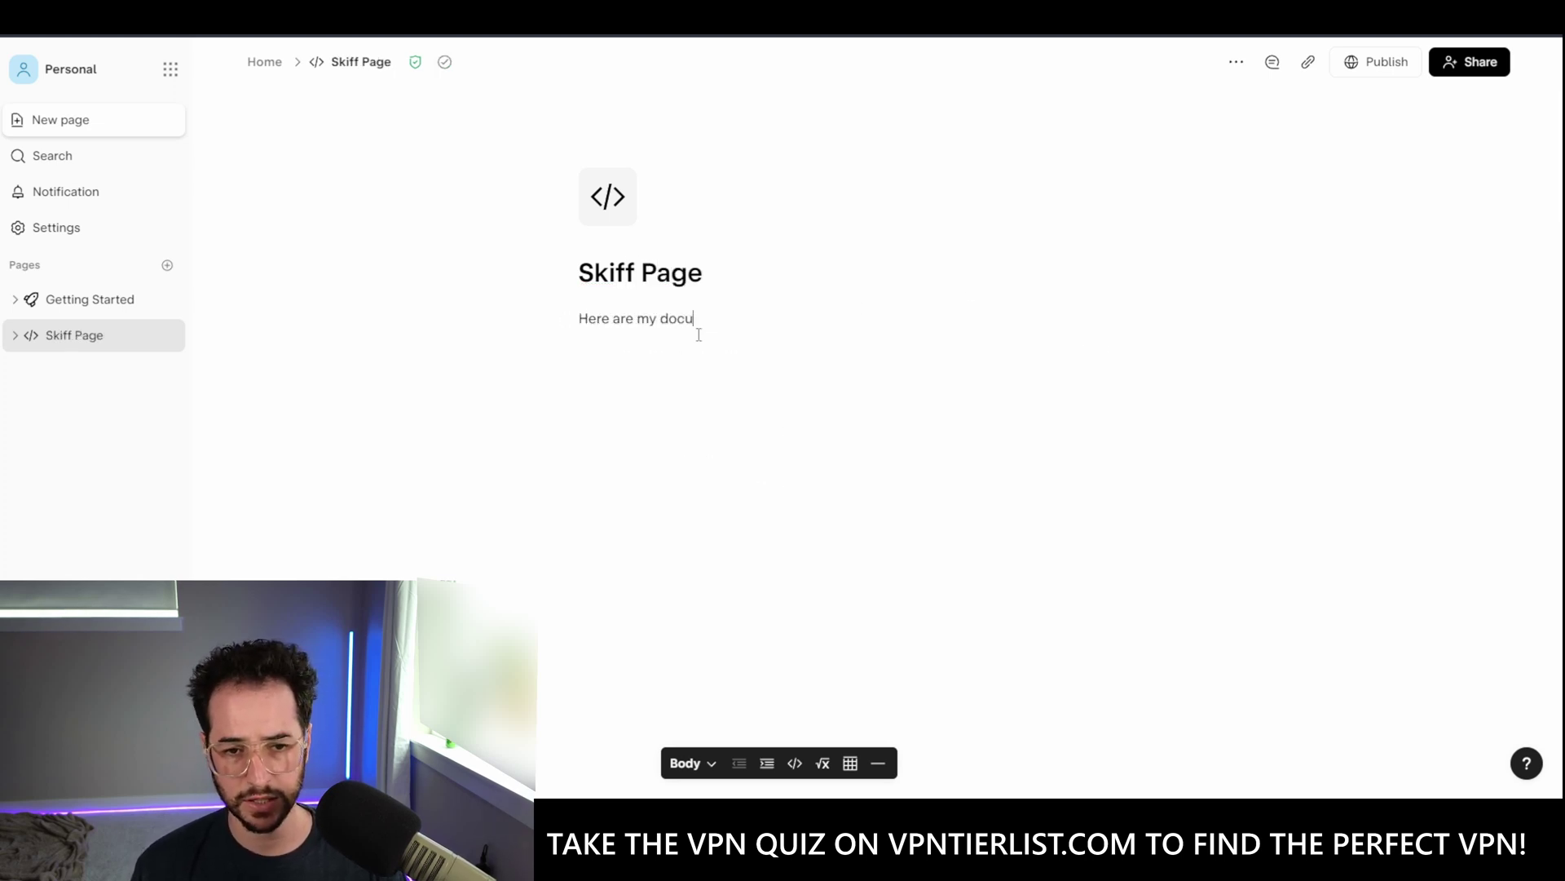
text(ments.)
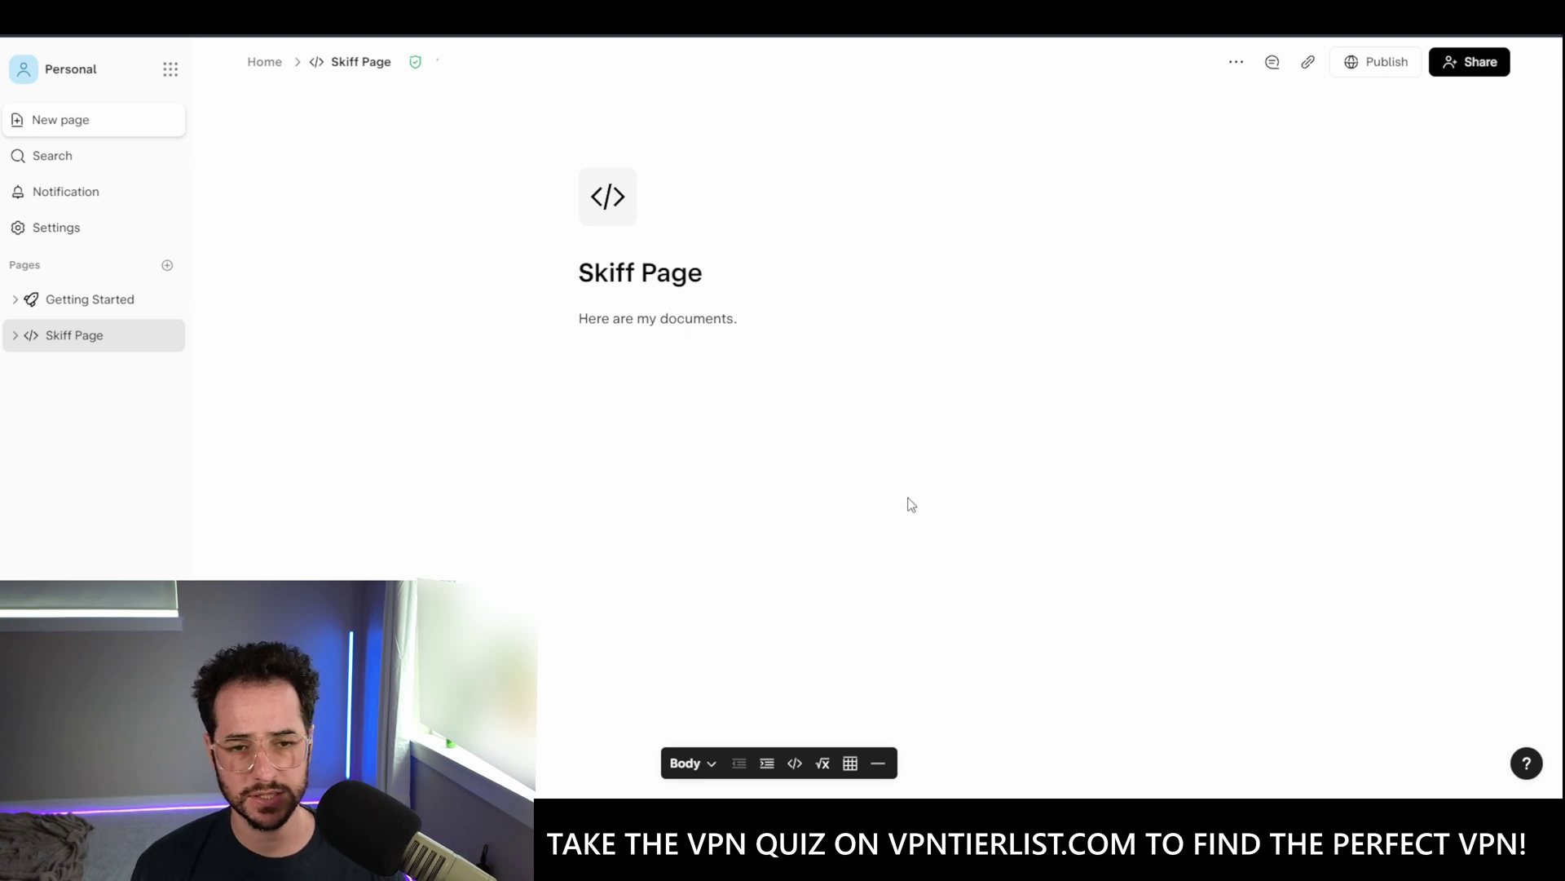
- Make the 'Here are my documents.' line a magenta Heading 1
drag(791, 317, 517, 314)
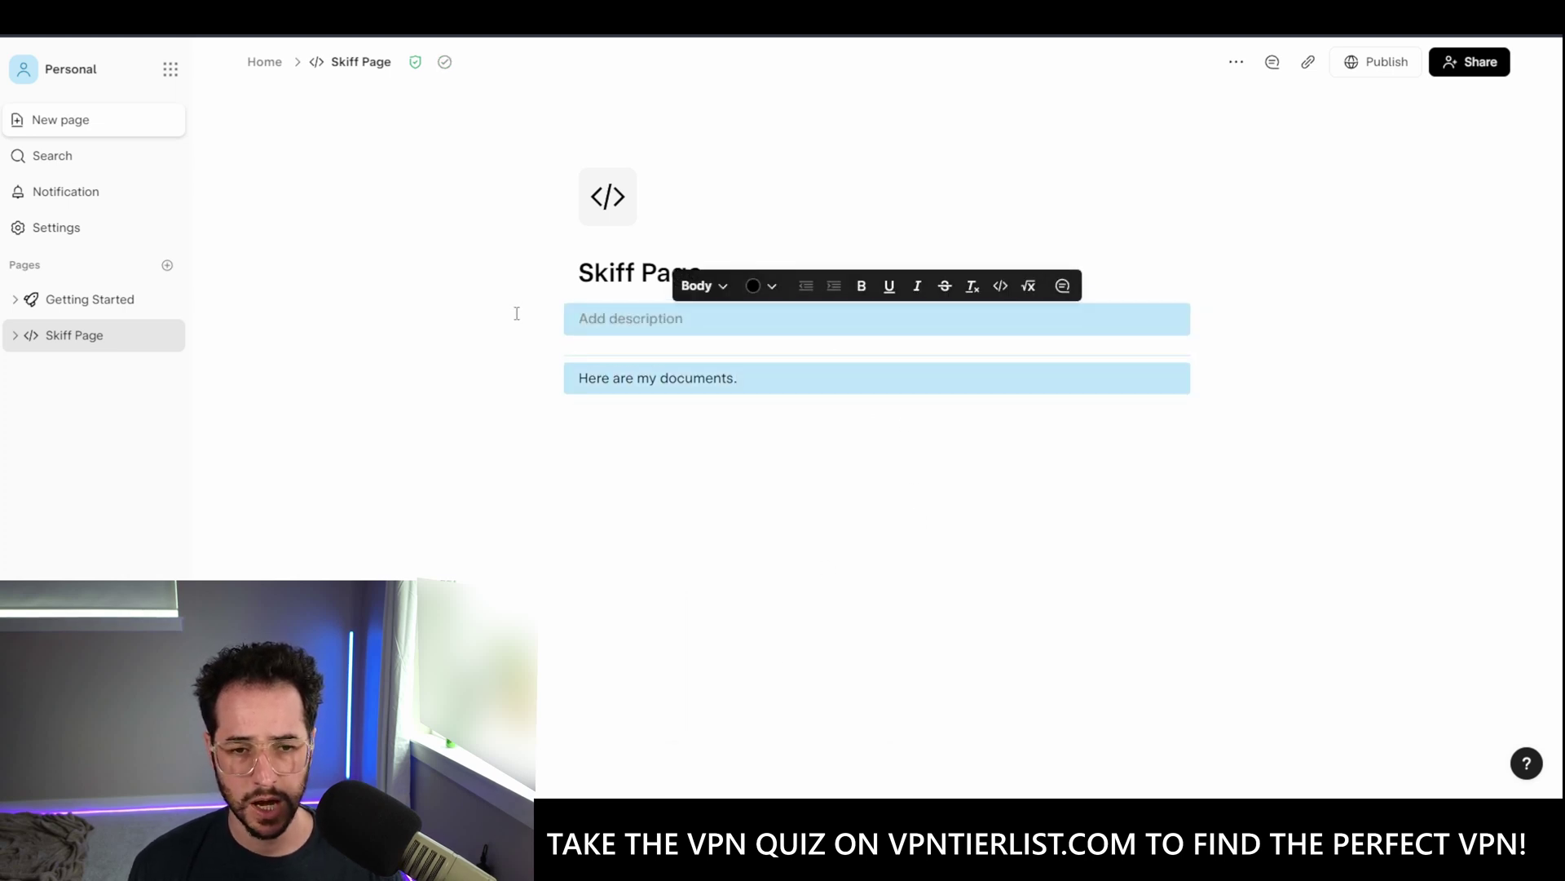
click(642, 318)
click(811, 409)
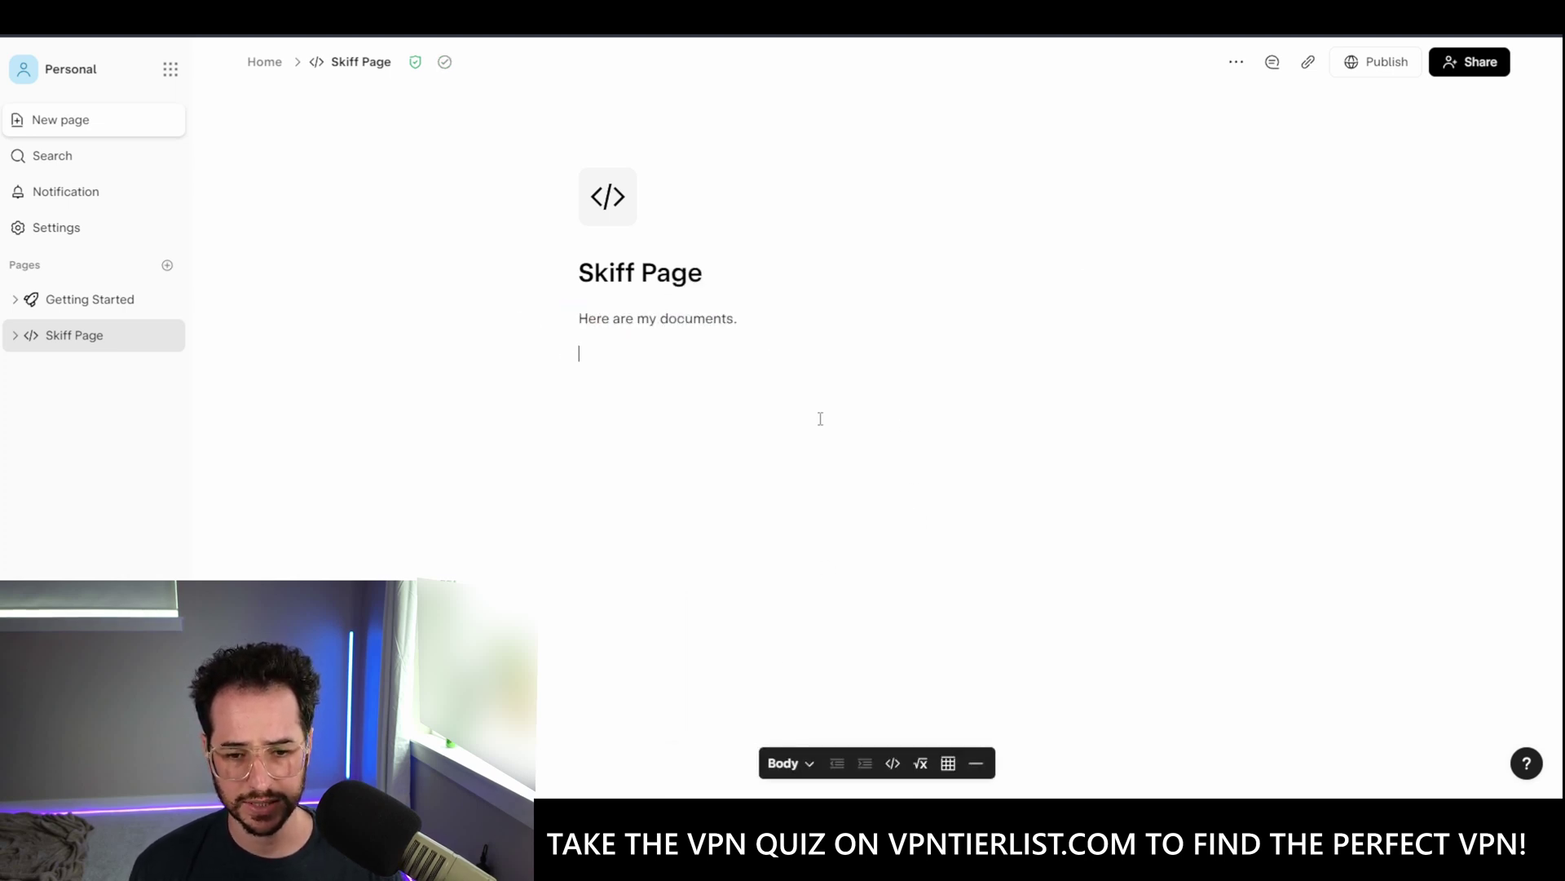
drag(784, 330, 786, 284)
click(700, 285)
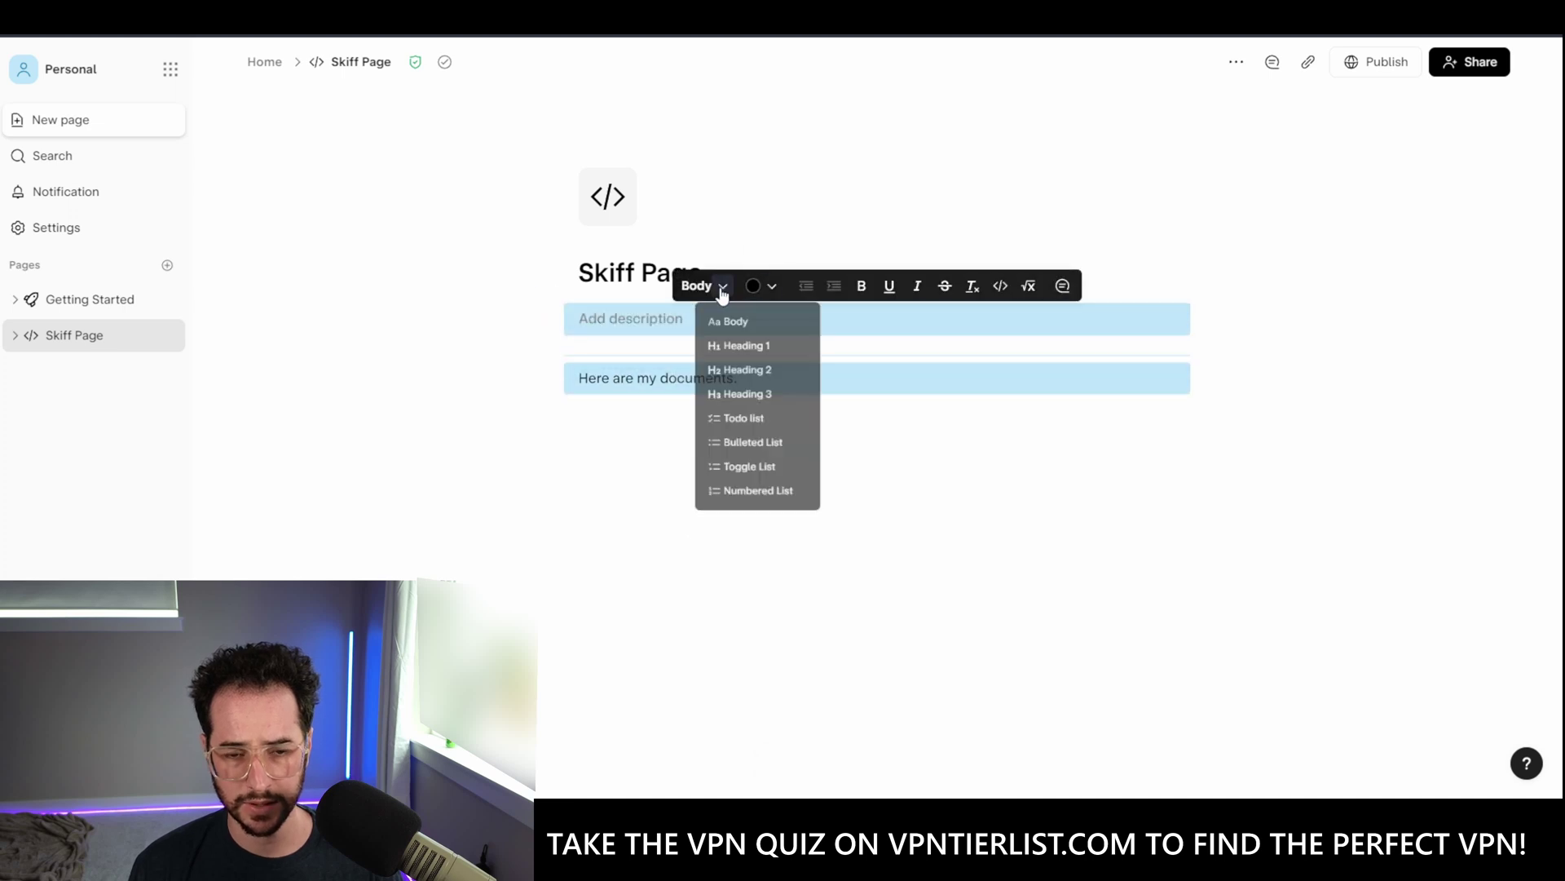
click(782, 363)
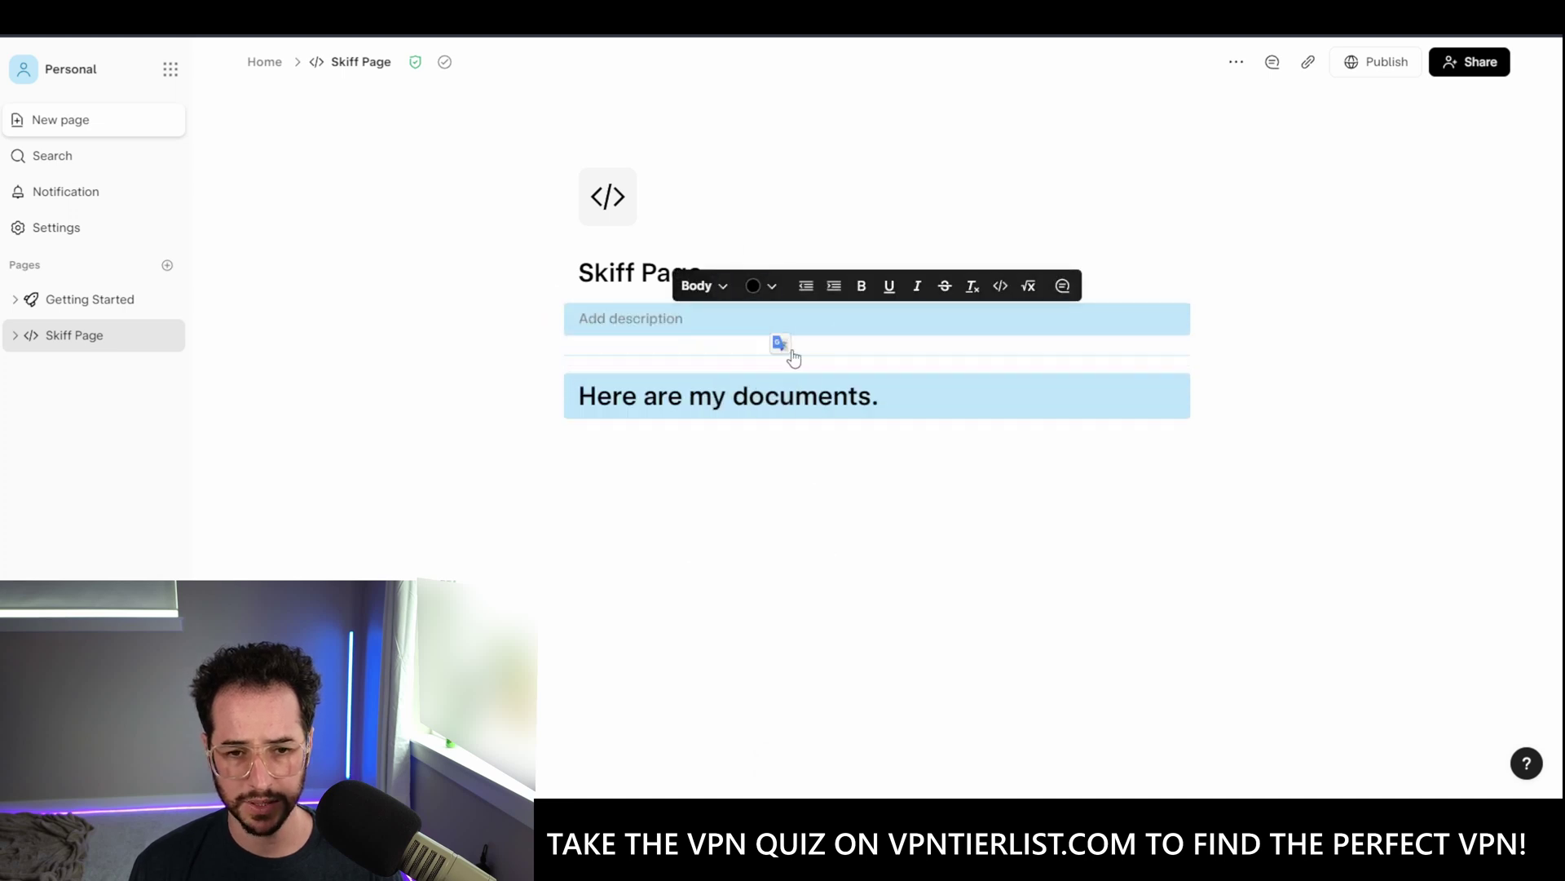
click(762, 285)
click(764, 342)
- Delete the stray empty block above the heading and start a new line below it
click(971, 463)
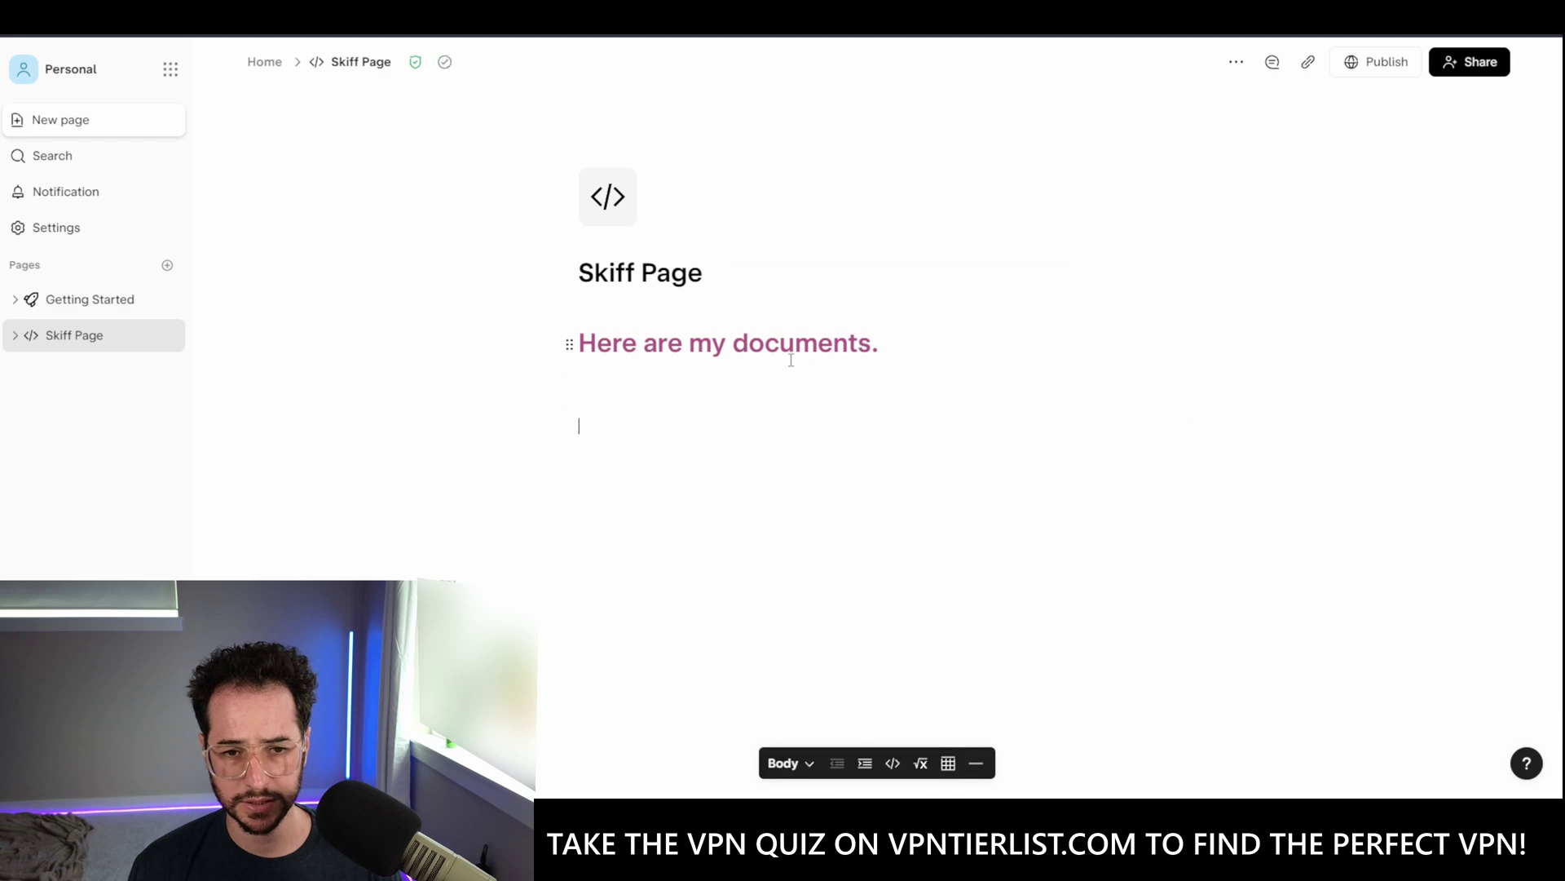
drag(570, 388, 571, 339)
key(BackSpace)
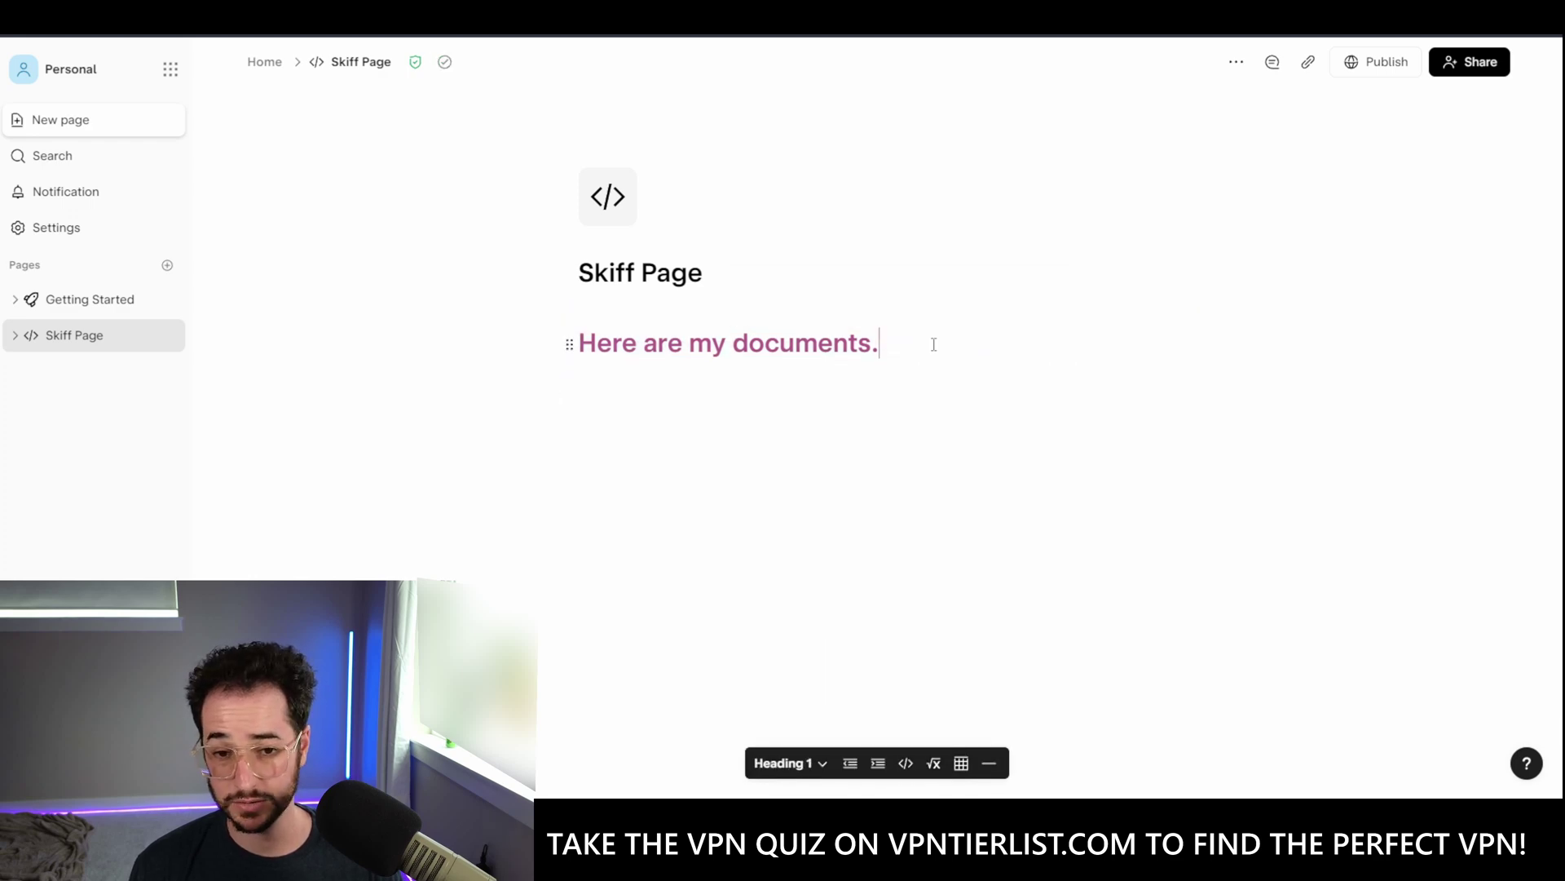
click(570, 343)
click(774, 387)
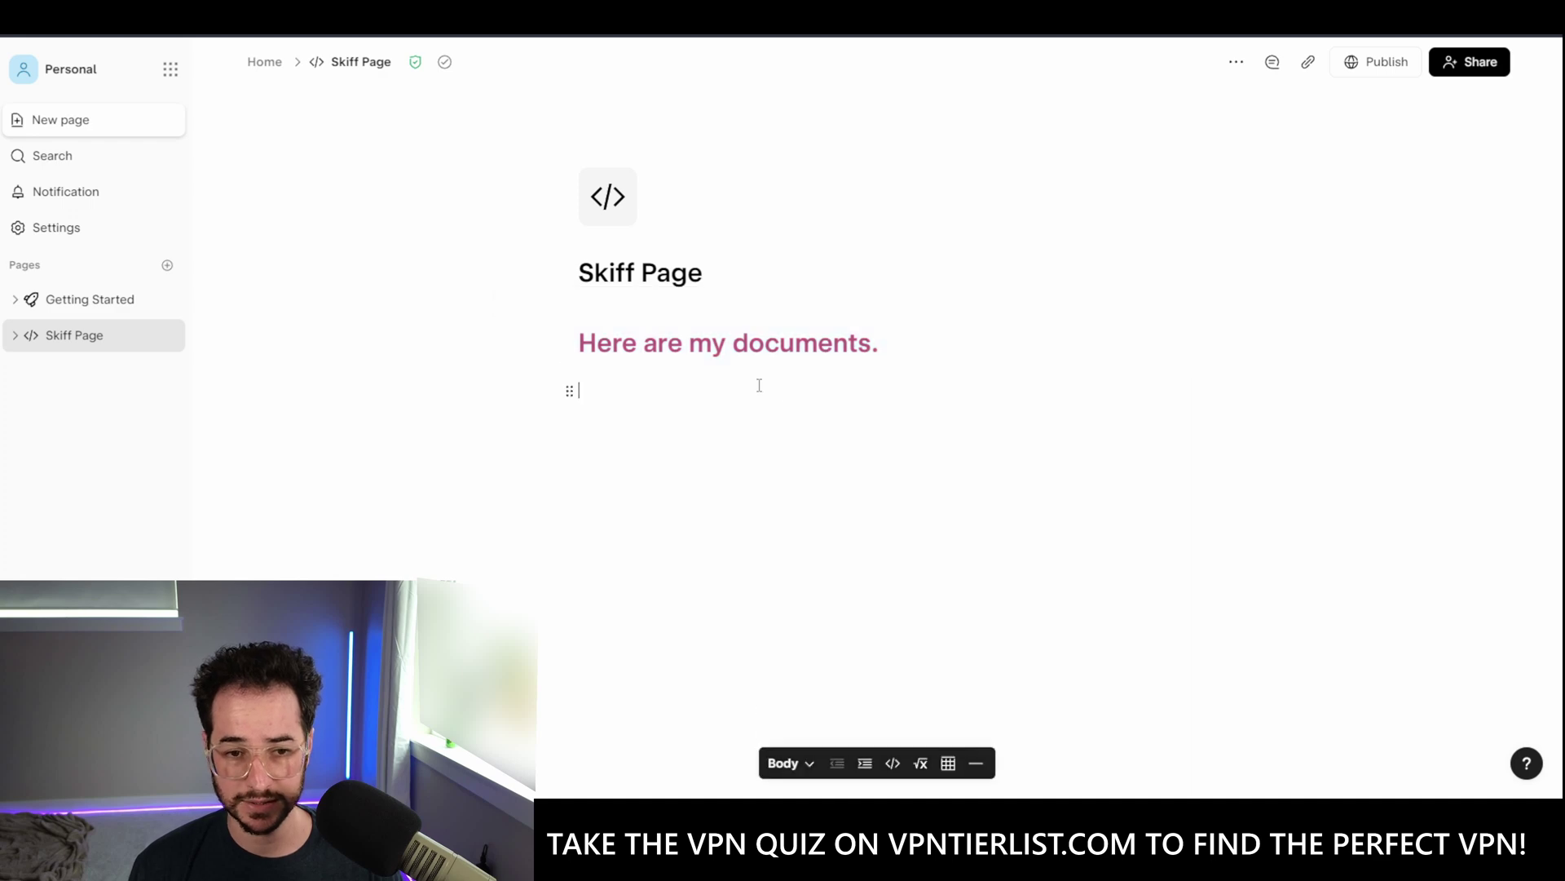
- Add a 'List' line as a numbered list, type 'sk', and insert a table below
text(List)
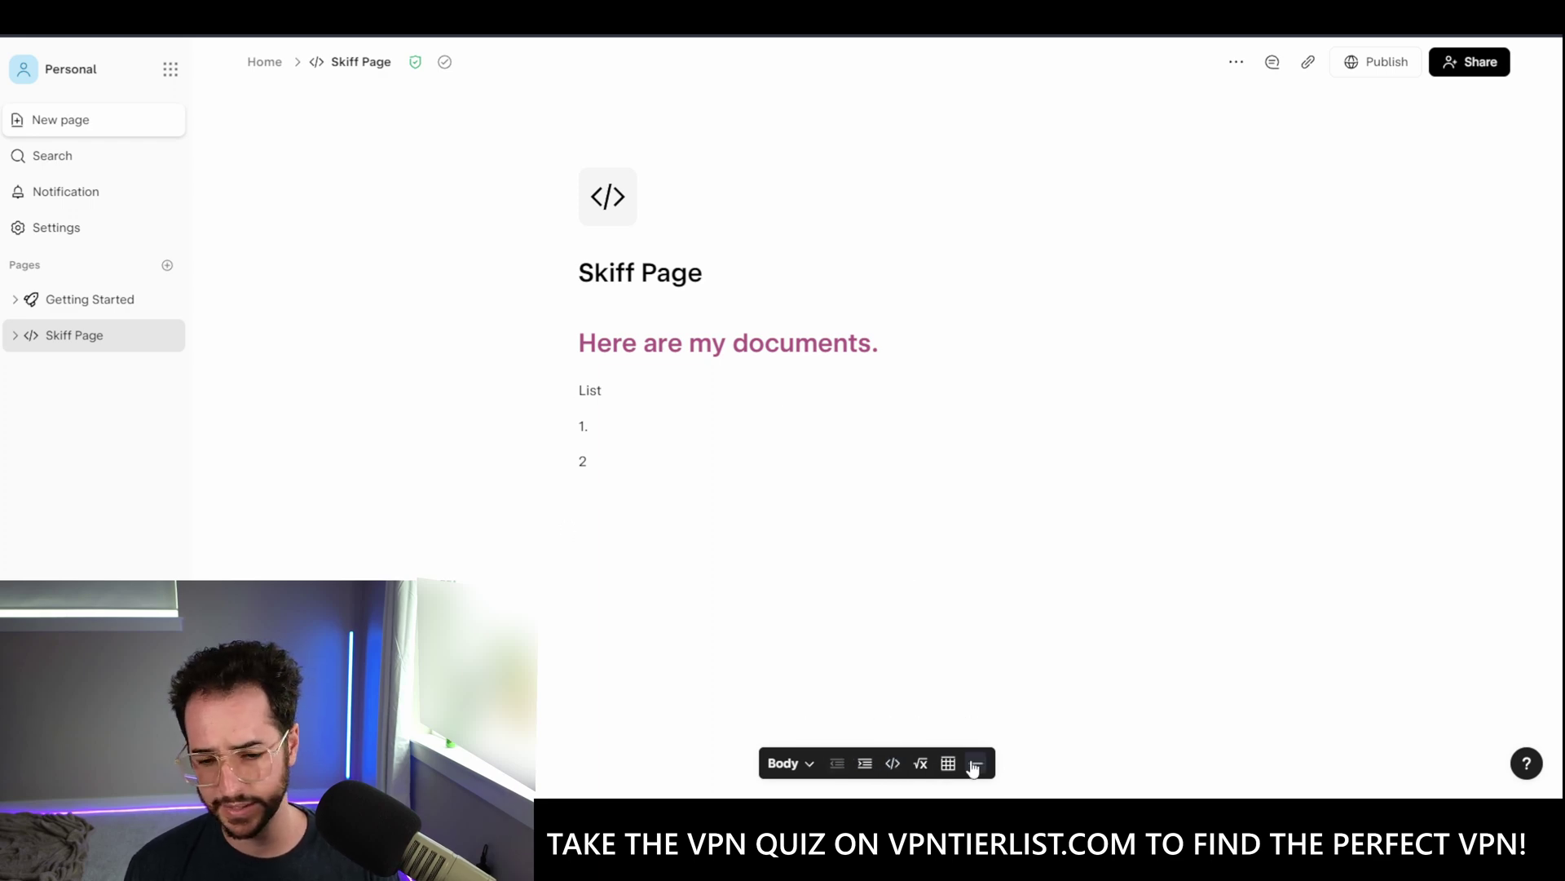
click(805, 766)
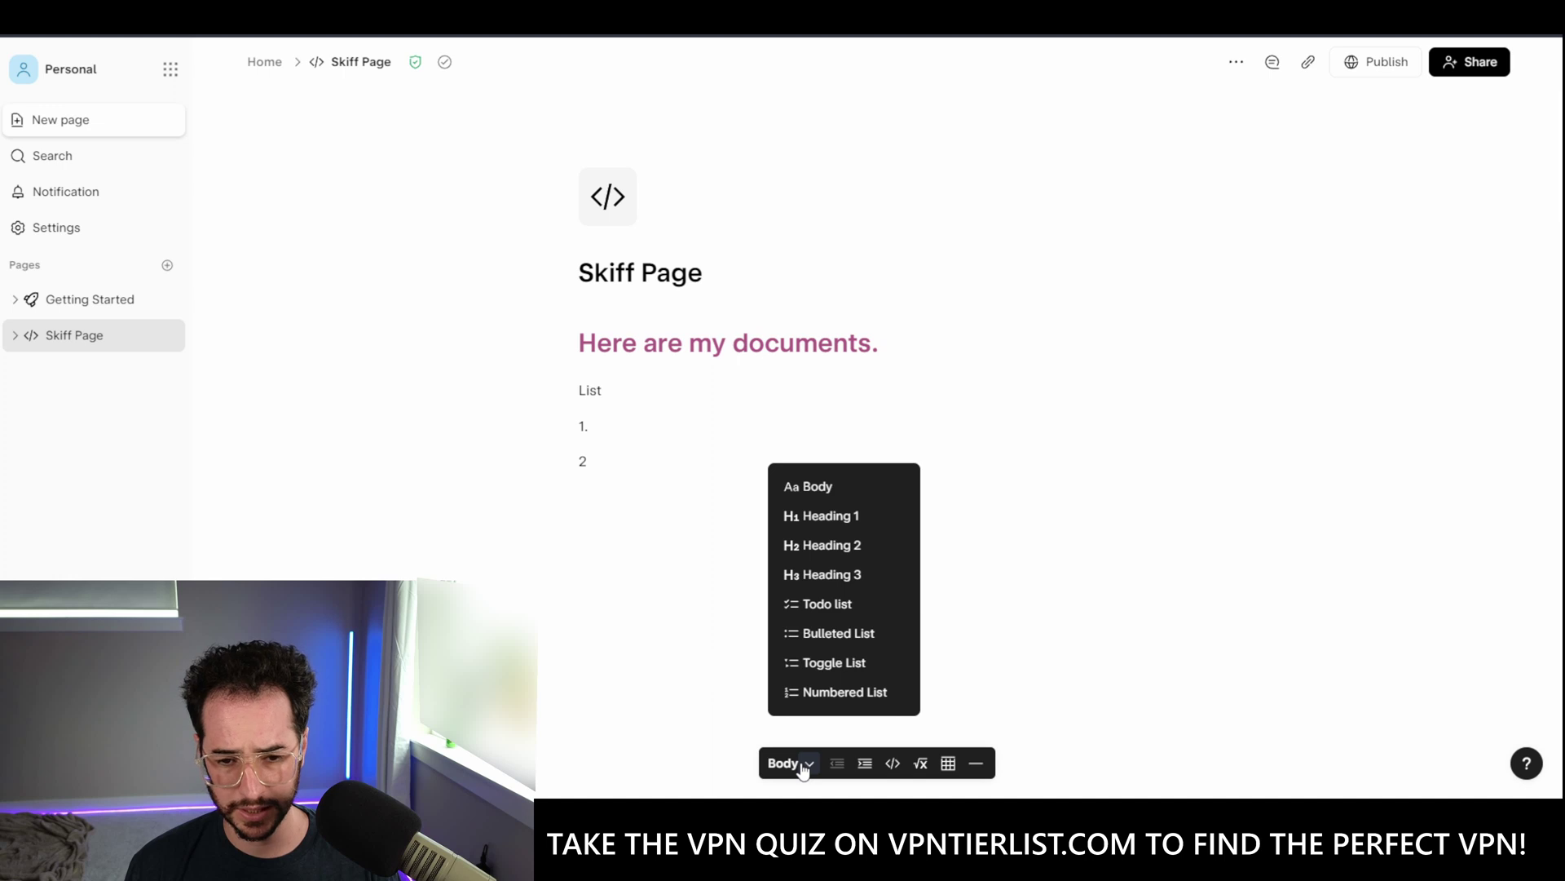
click(859, 693)
text(skif)
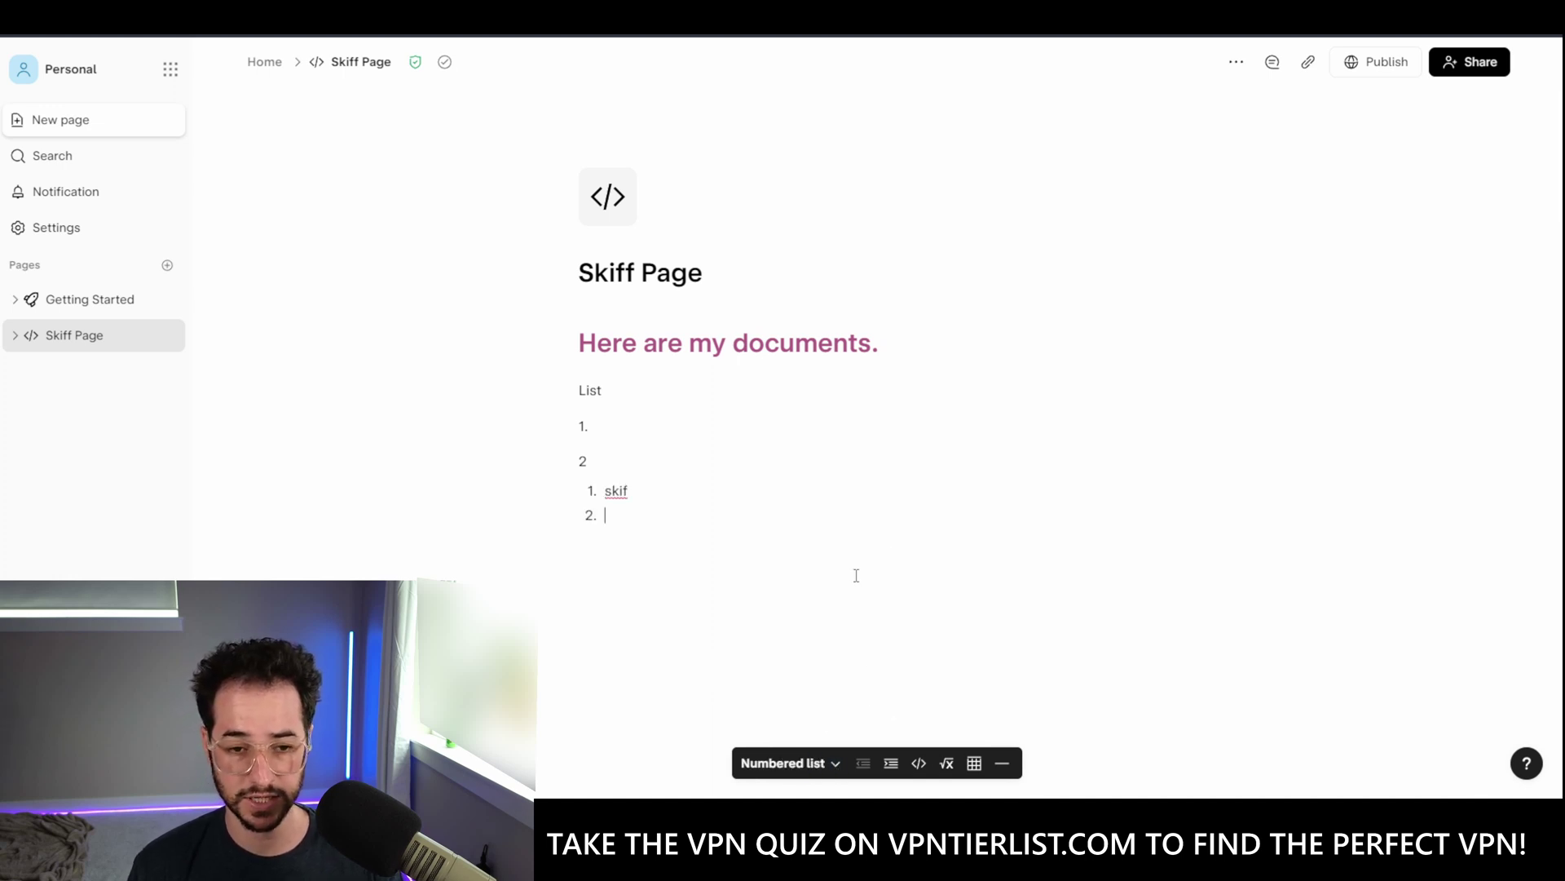
click(975, 763)
click(555, 587)
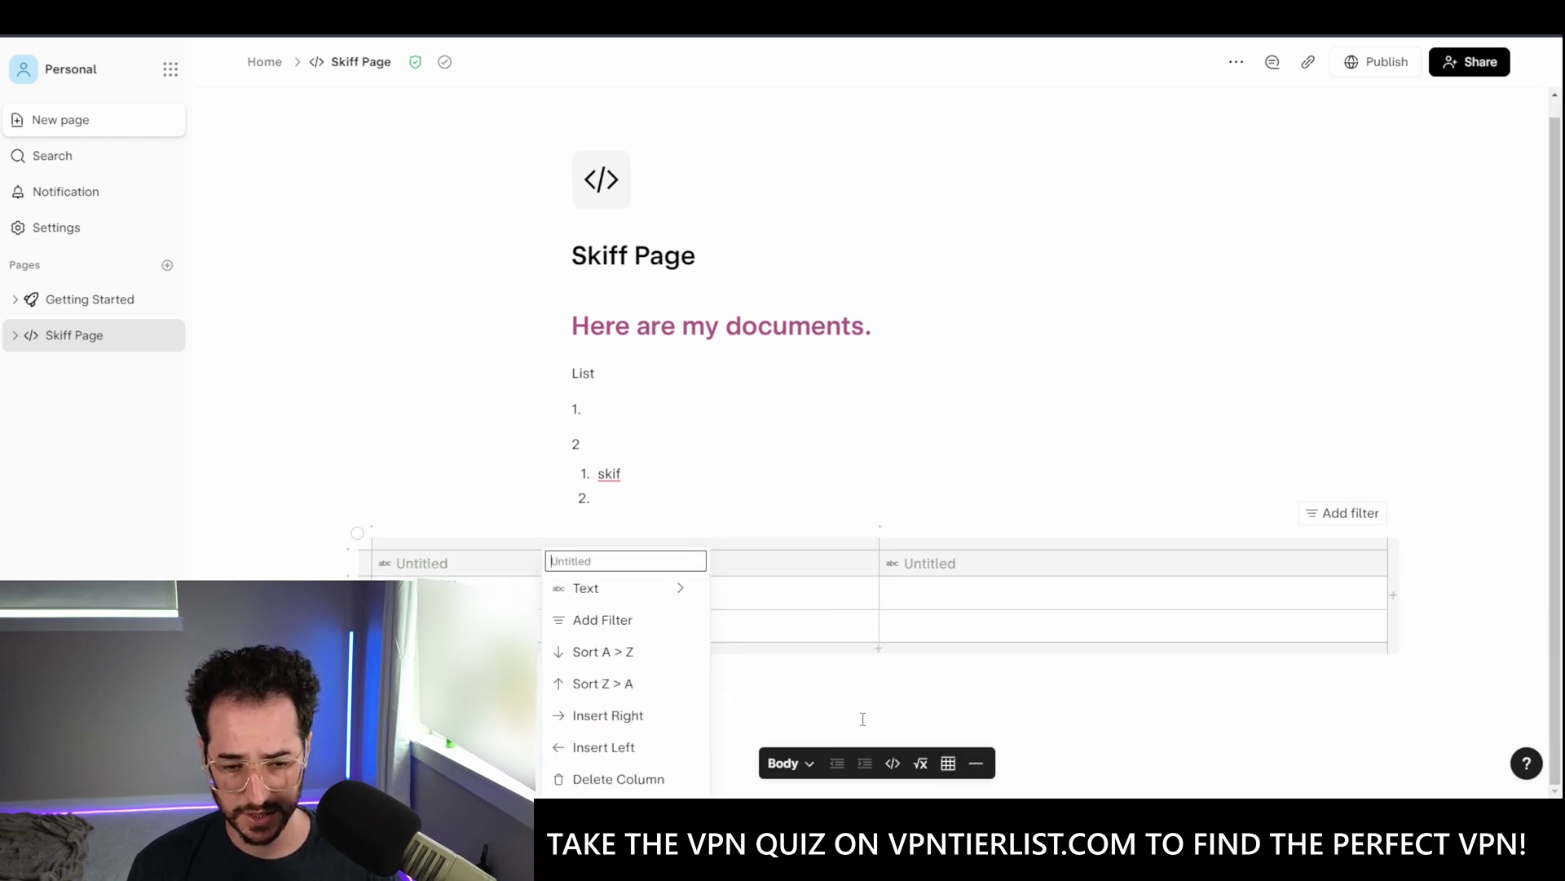
- Open the Getting Started page and bring up Settings
click(102, 306)
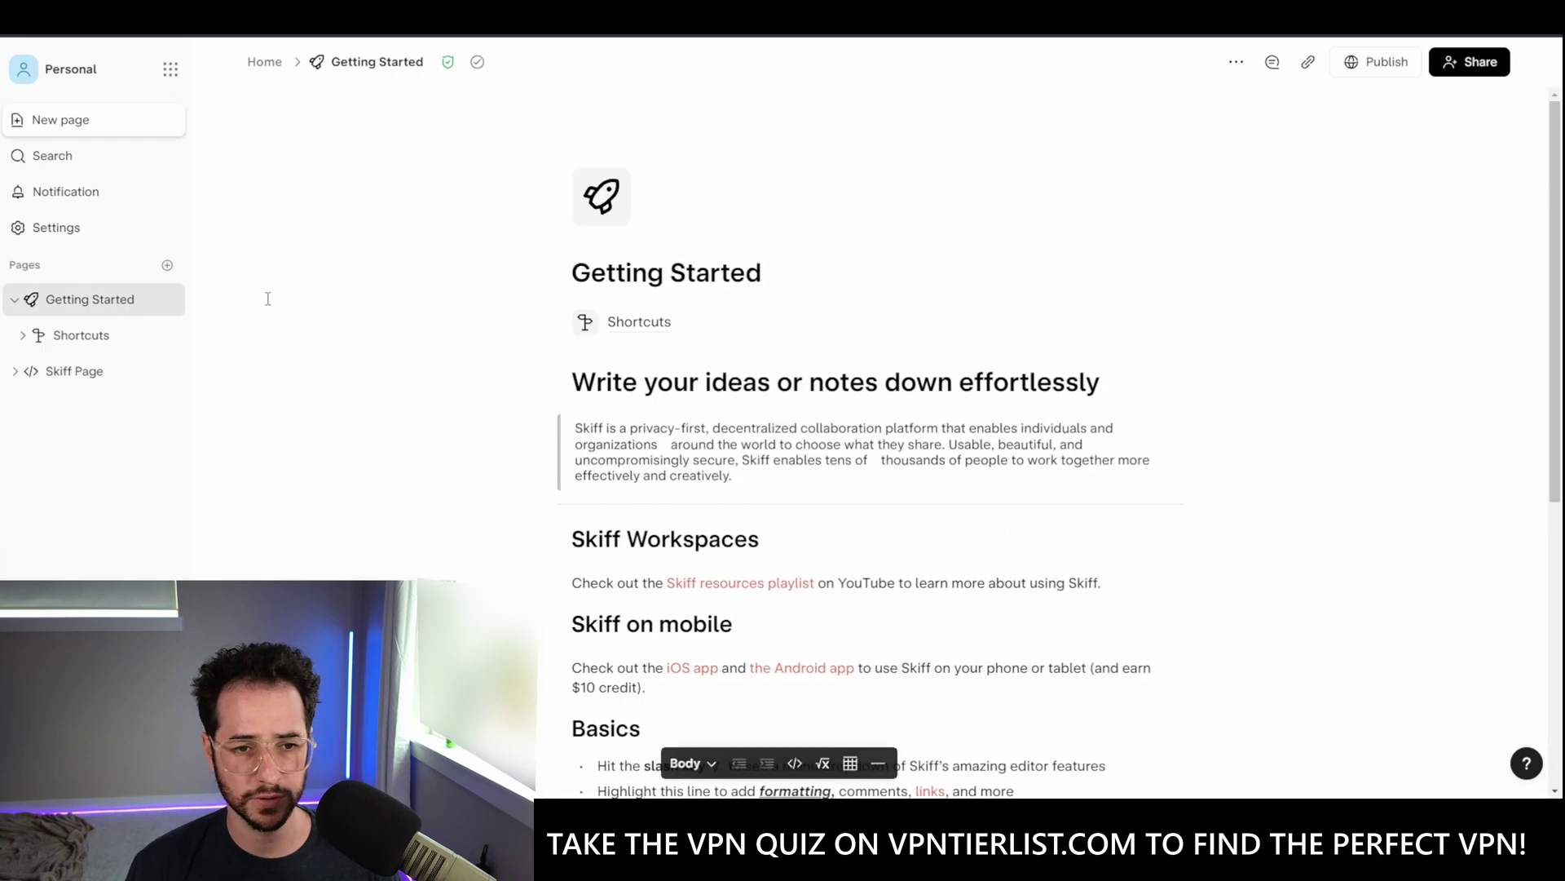
scroll(829, 379, down, 3)
scroll(968, 376, down, 3)
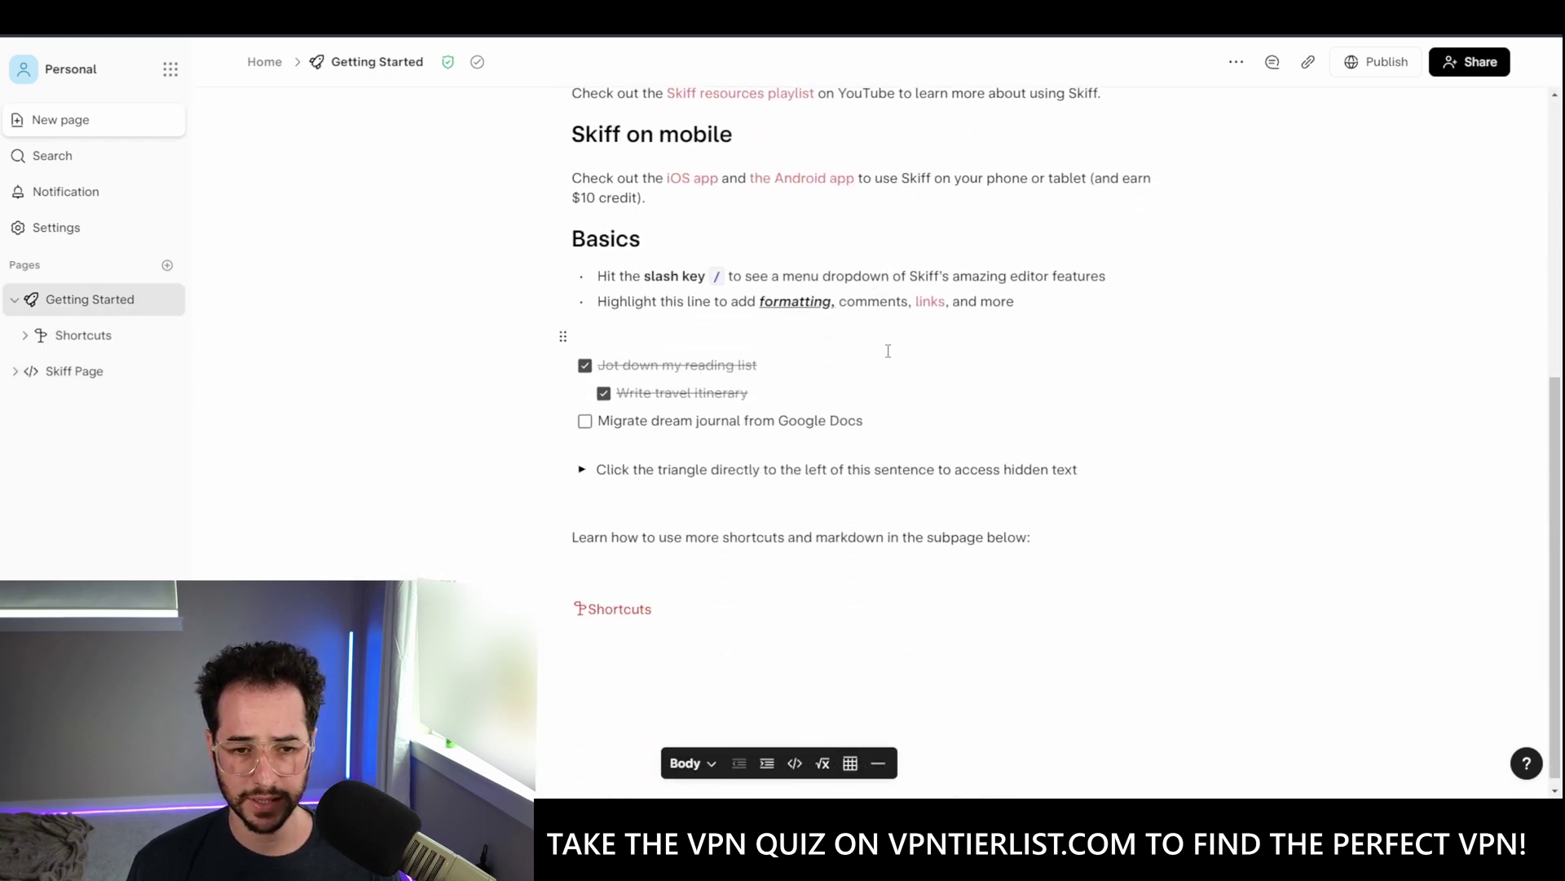
click(54, 233)
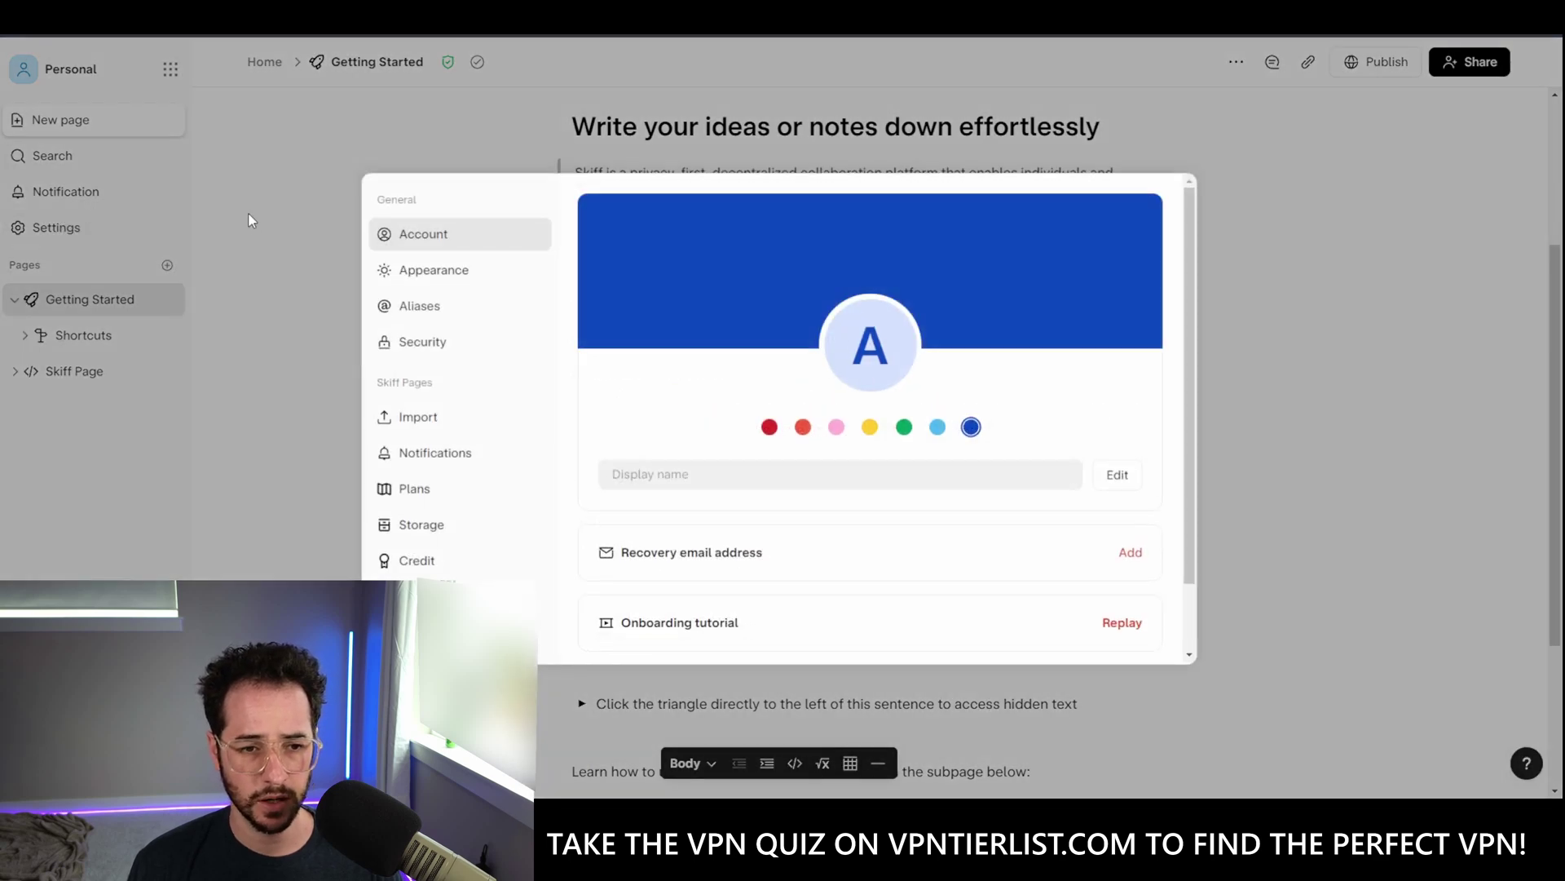
- Switch the interface to the Dark theme under Appearance
click(251, 221)
click(90, 228)
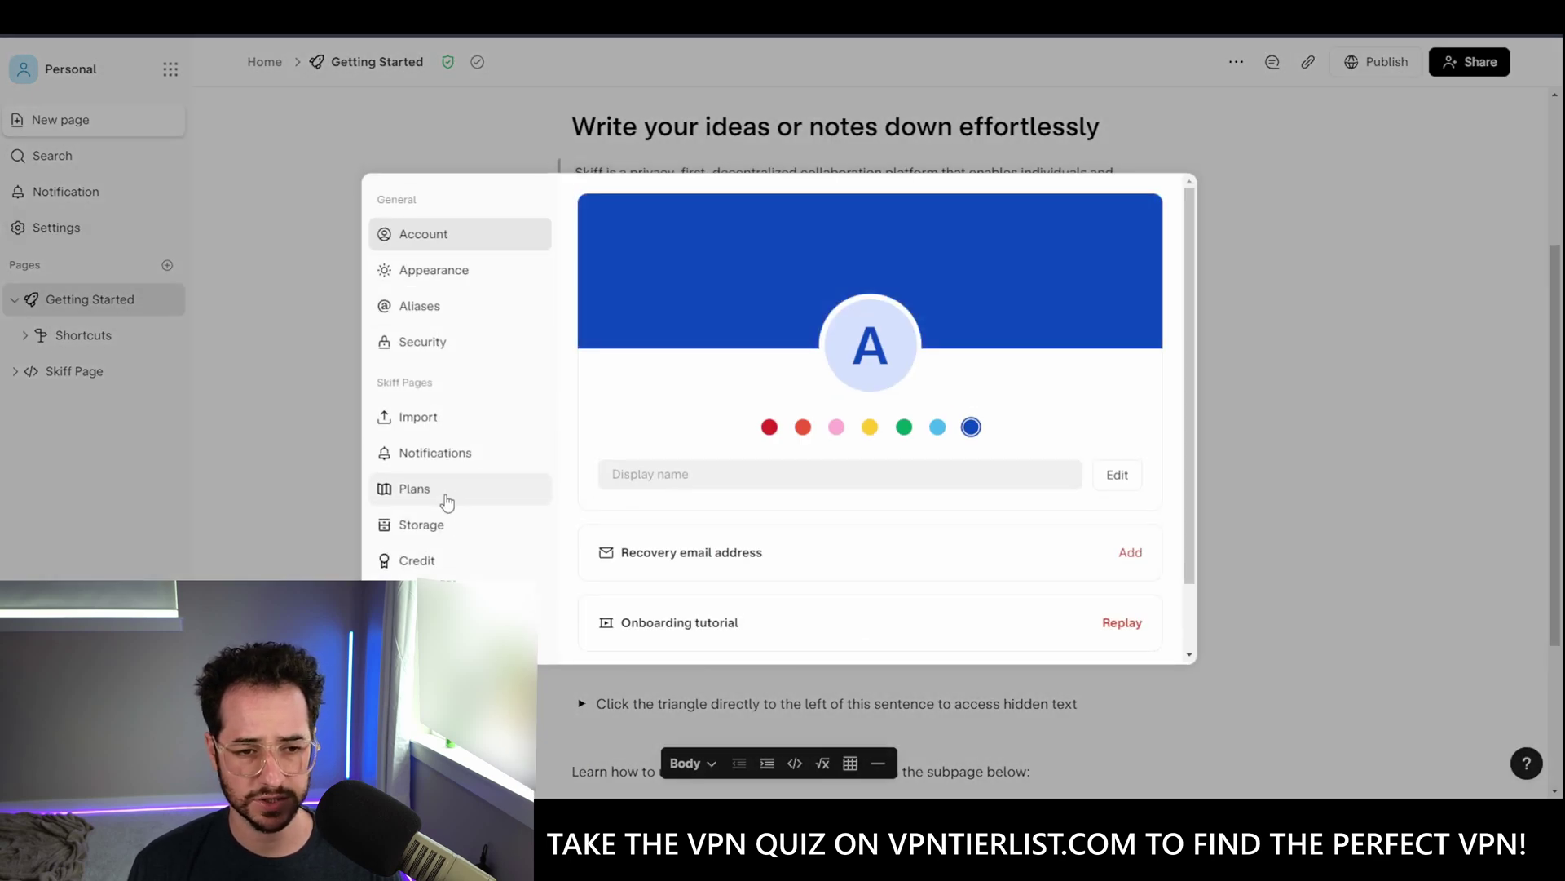
click(457, 270)
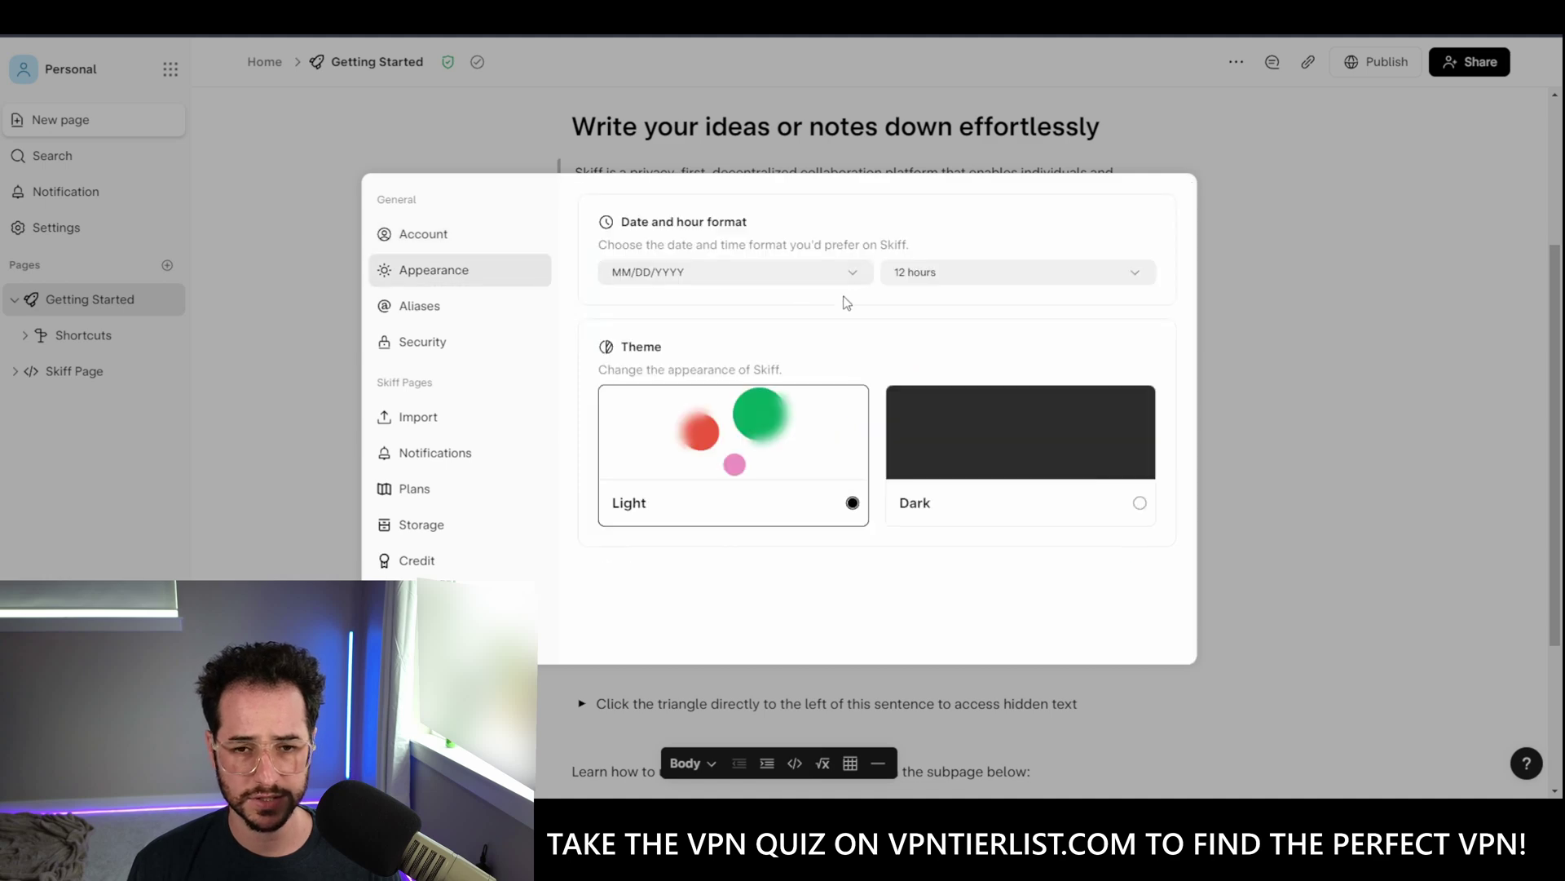
click(1019, 457)
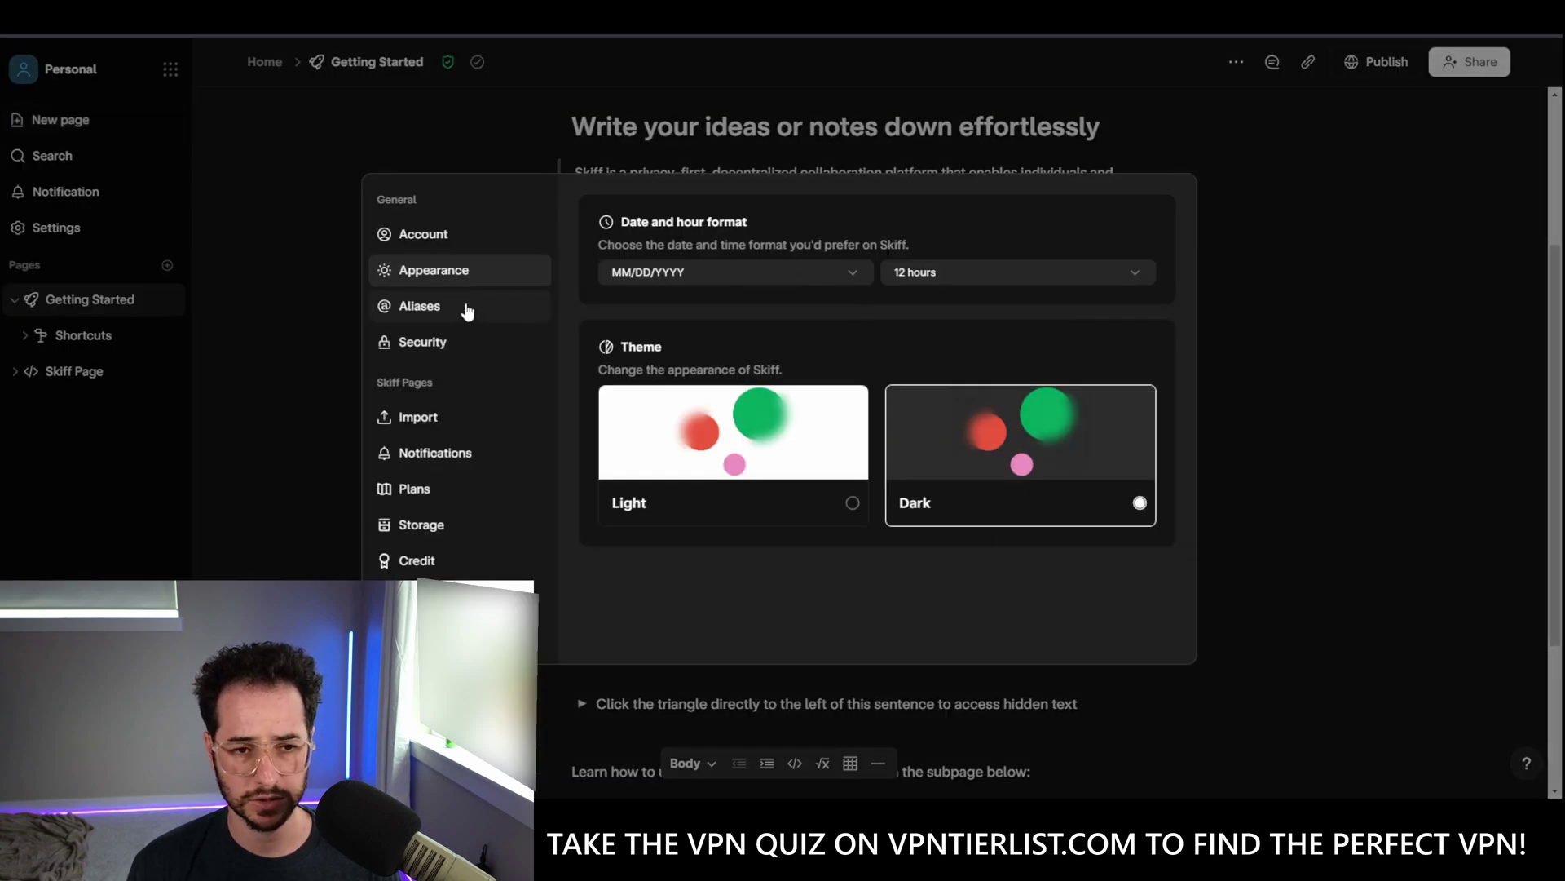
- Review the Aliases, Import and Notifications settings pages
click(468, 309)
click(448, 420)
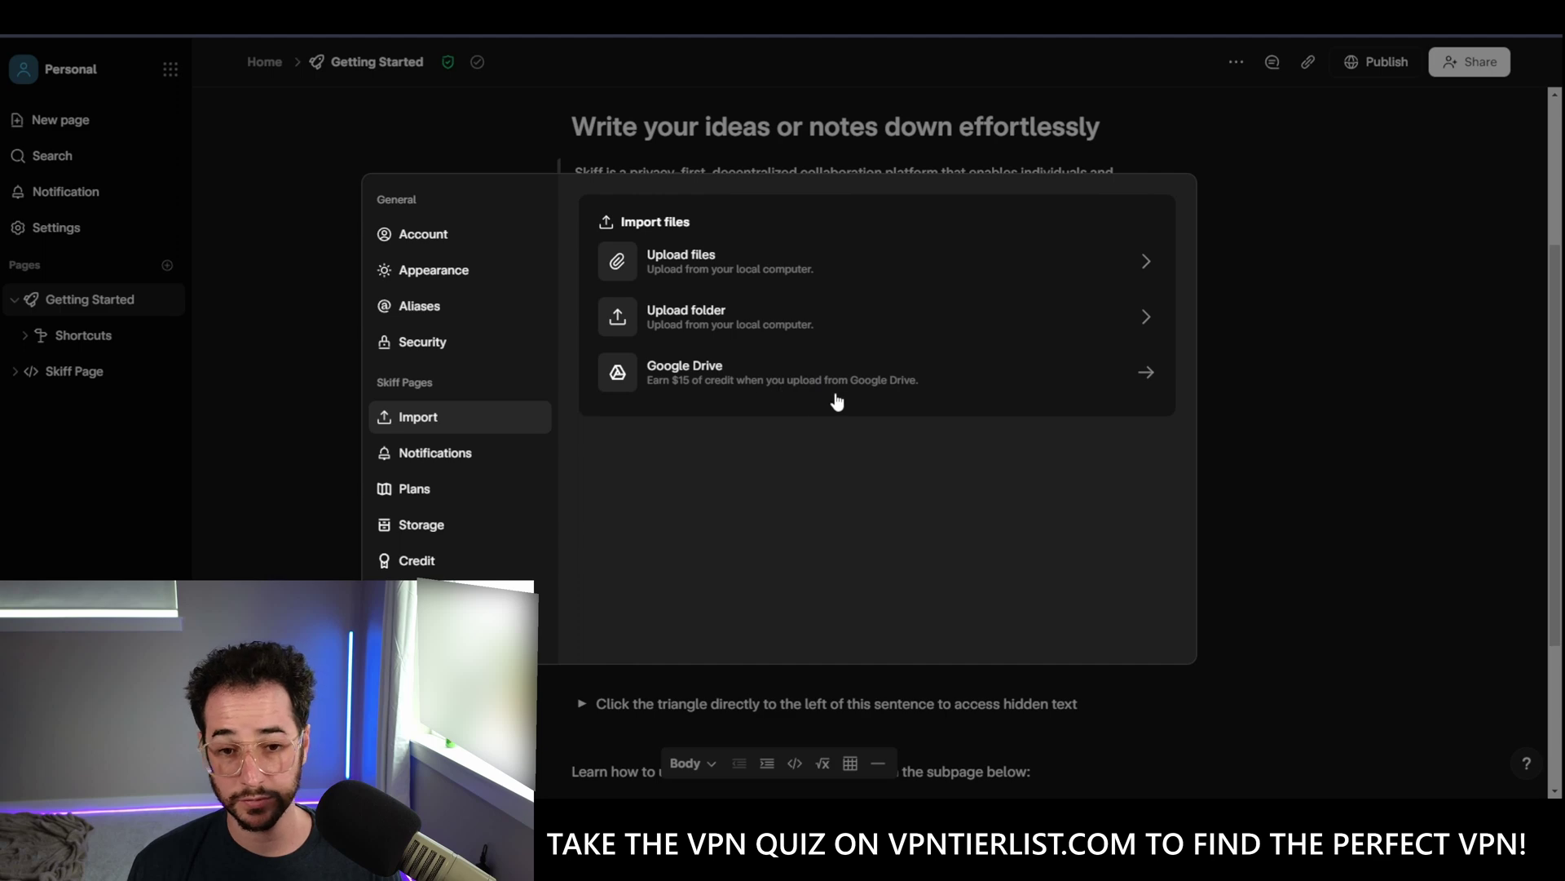
click(463, 457)
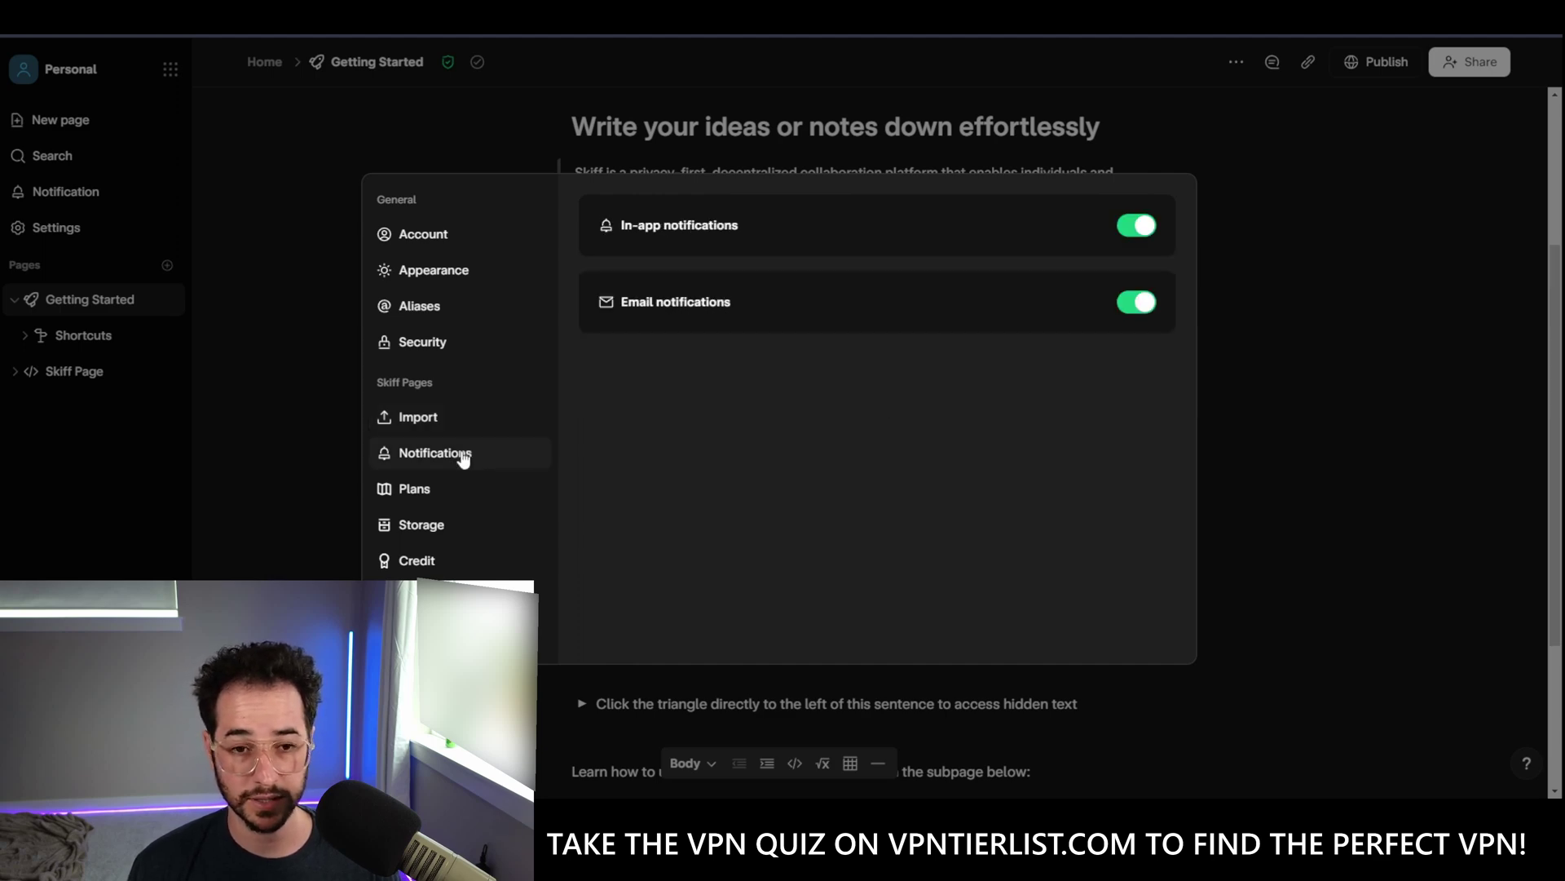
- Compare the Personal and Pro plans, then view Storage: Skiff server format, 0.00 GB used
click(472, 488)
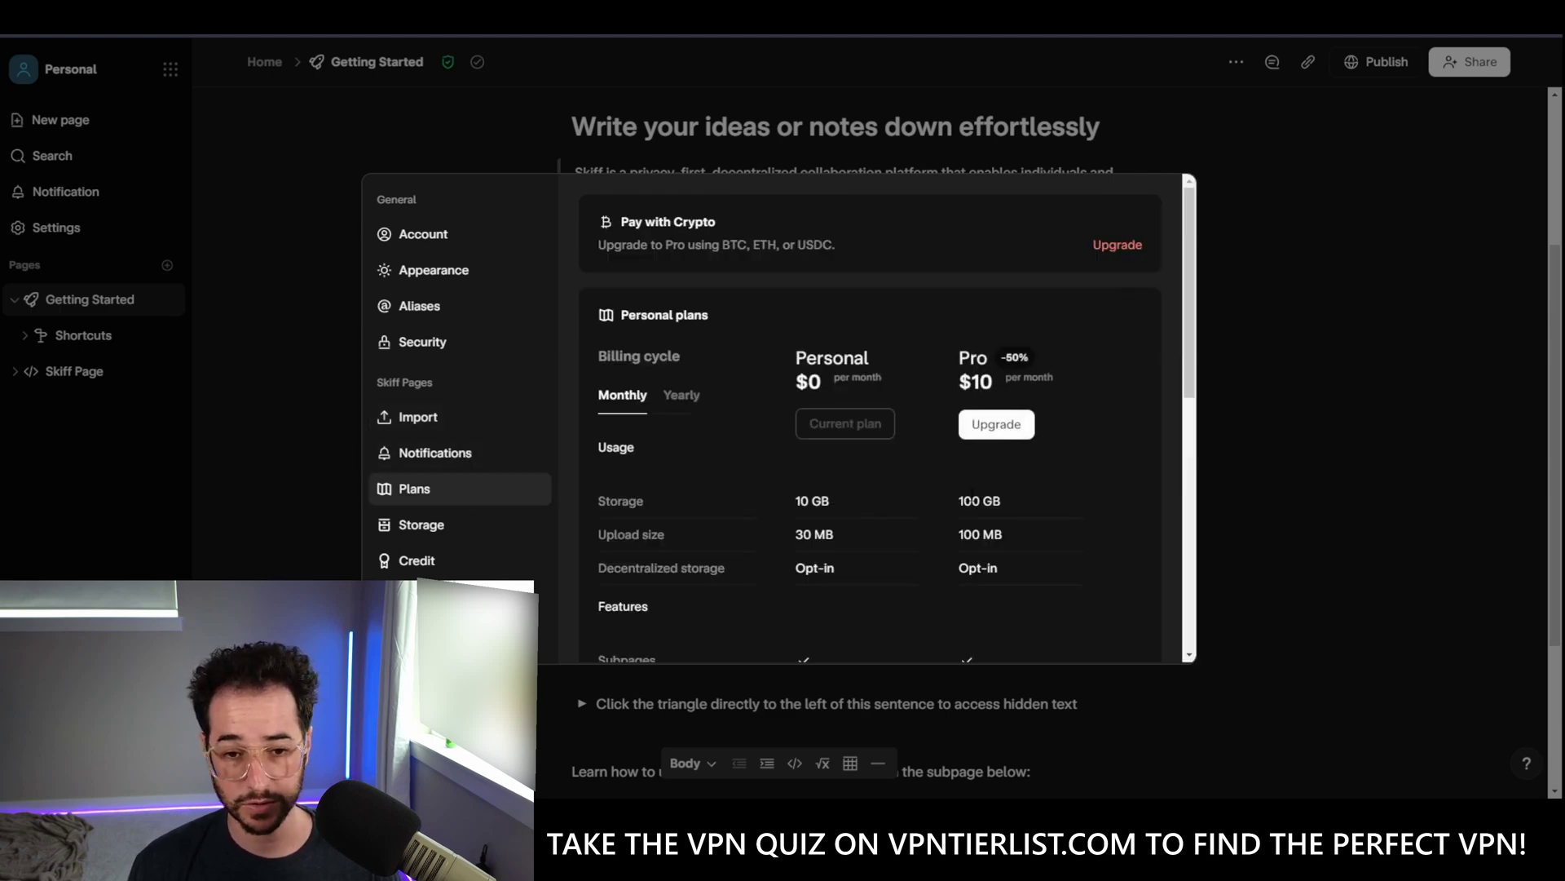
scroll(1076, 359, down, 1)
scroll(1114, 385, down, 1)
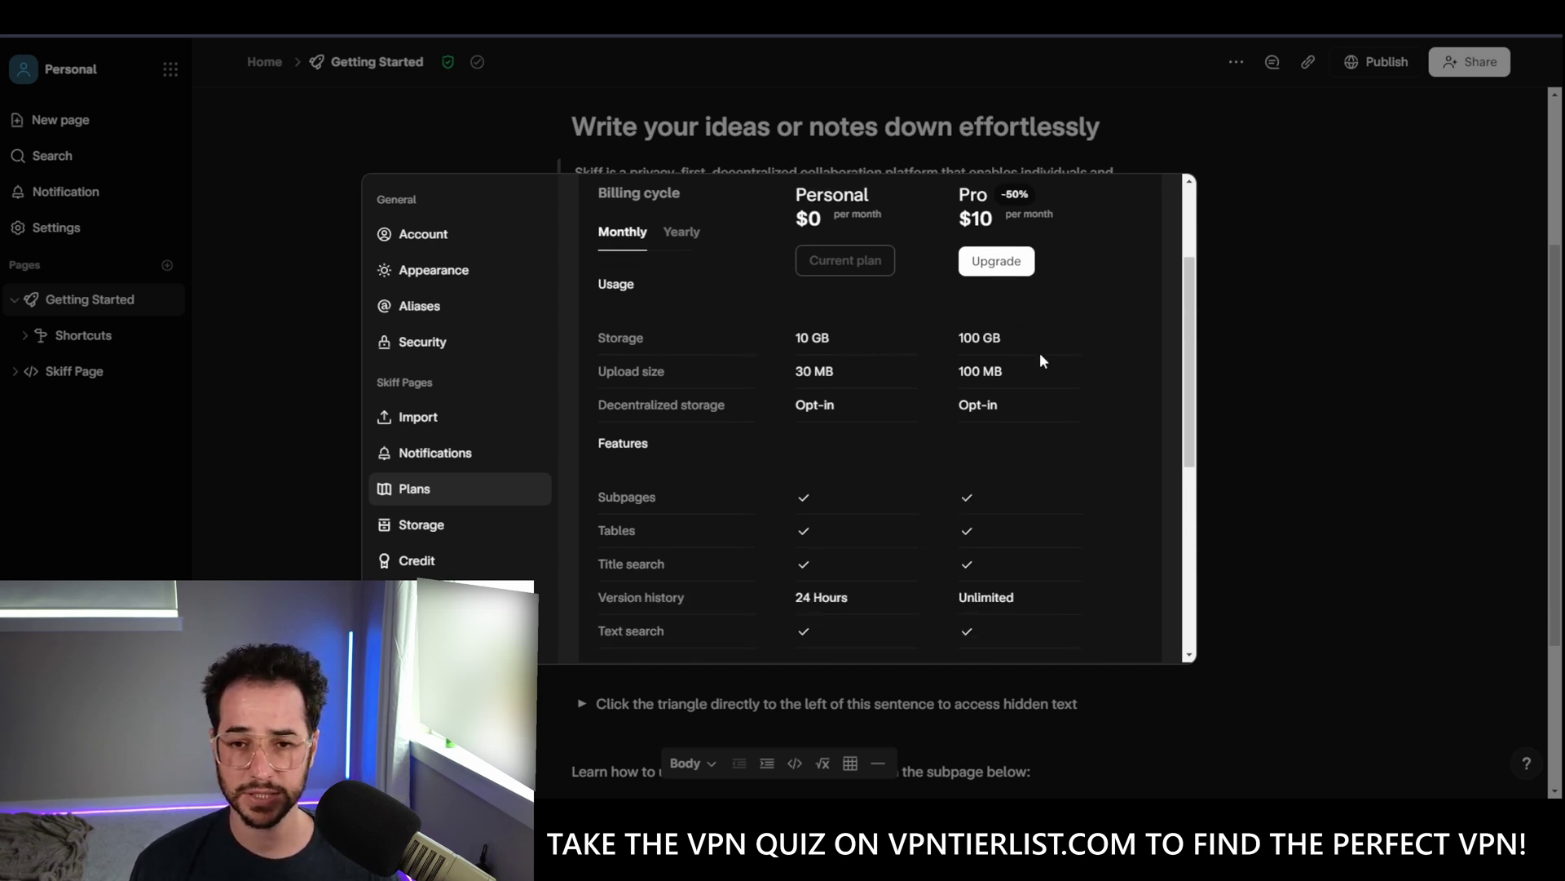
scroll(784, 323, down, 4)
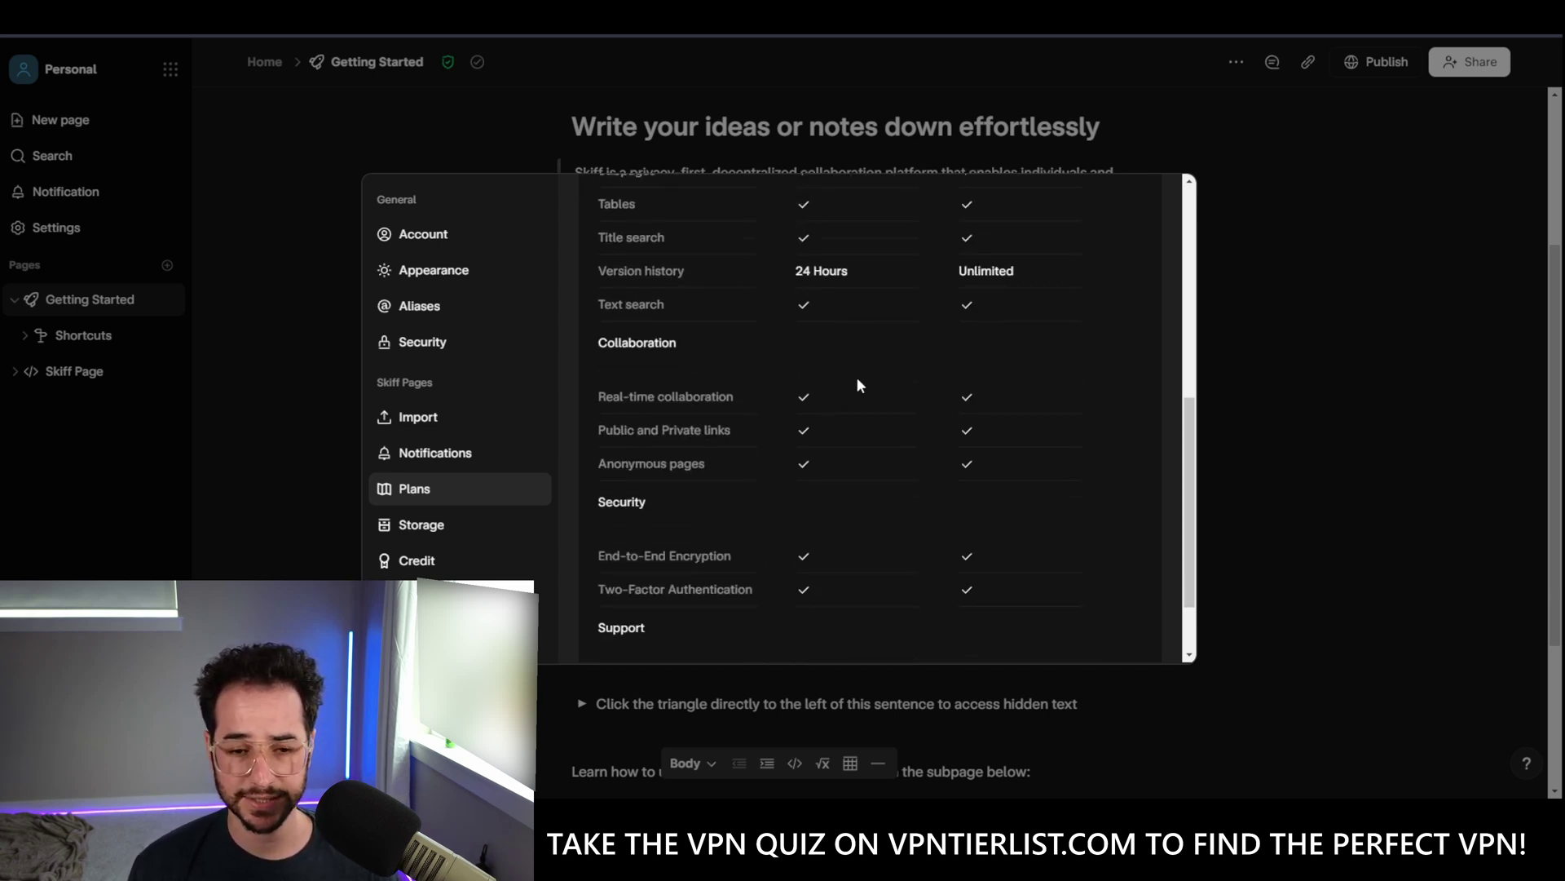
scroll(750, 530, down, 1)
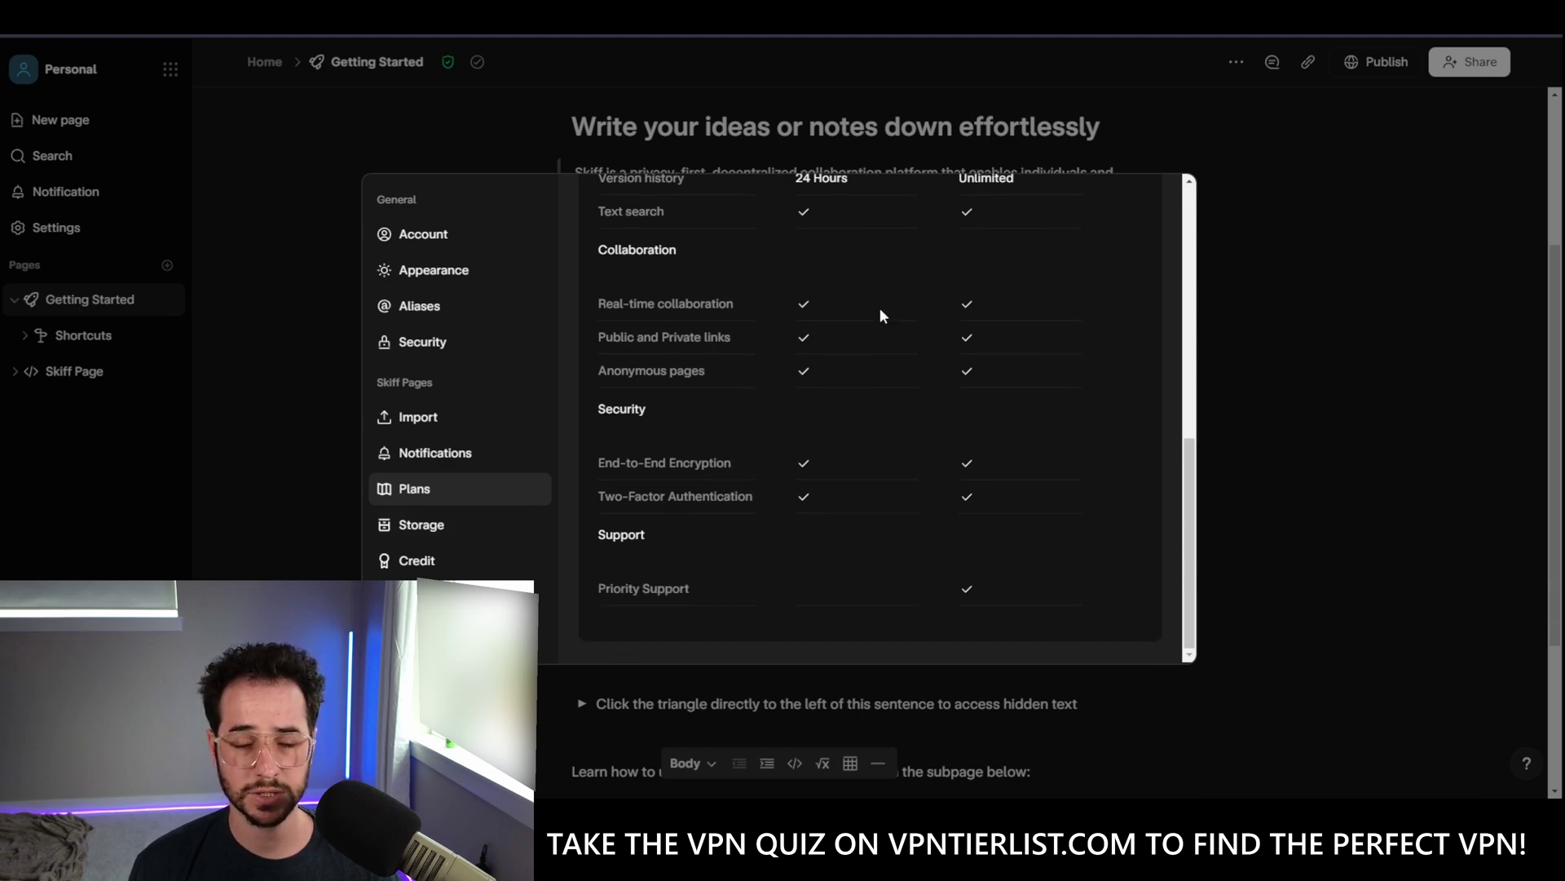
scroll(833, 581, up, 5)
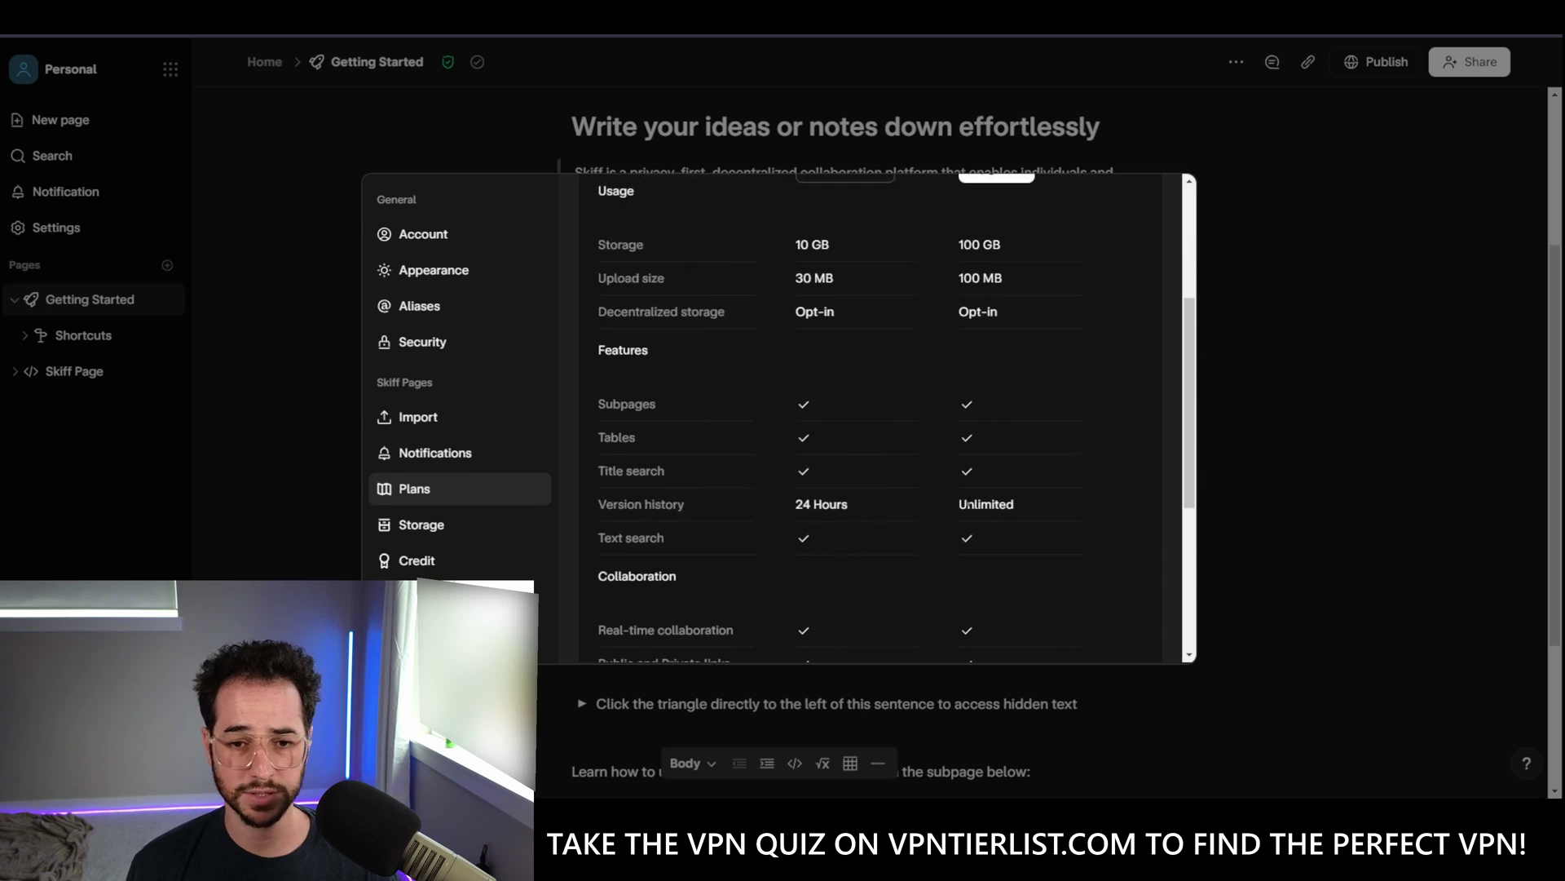
click(470, 526)
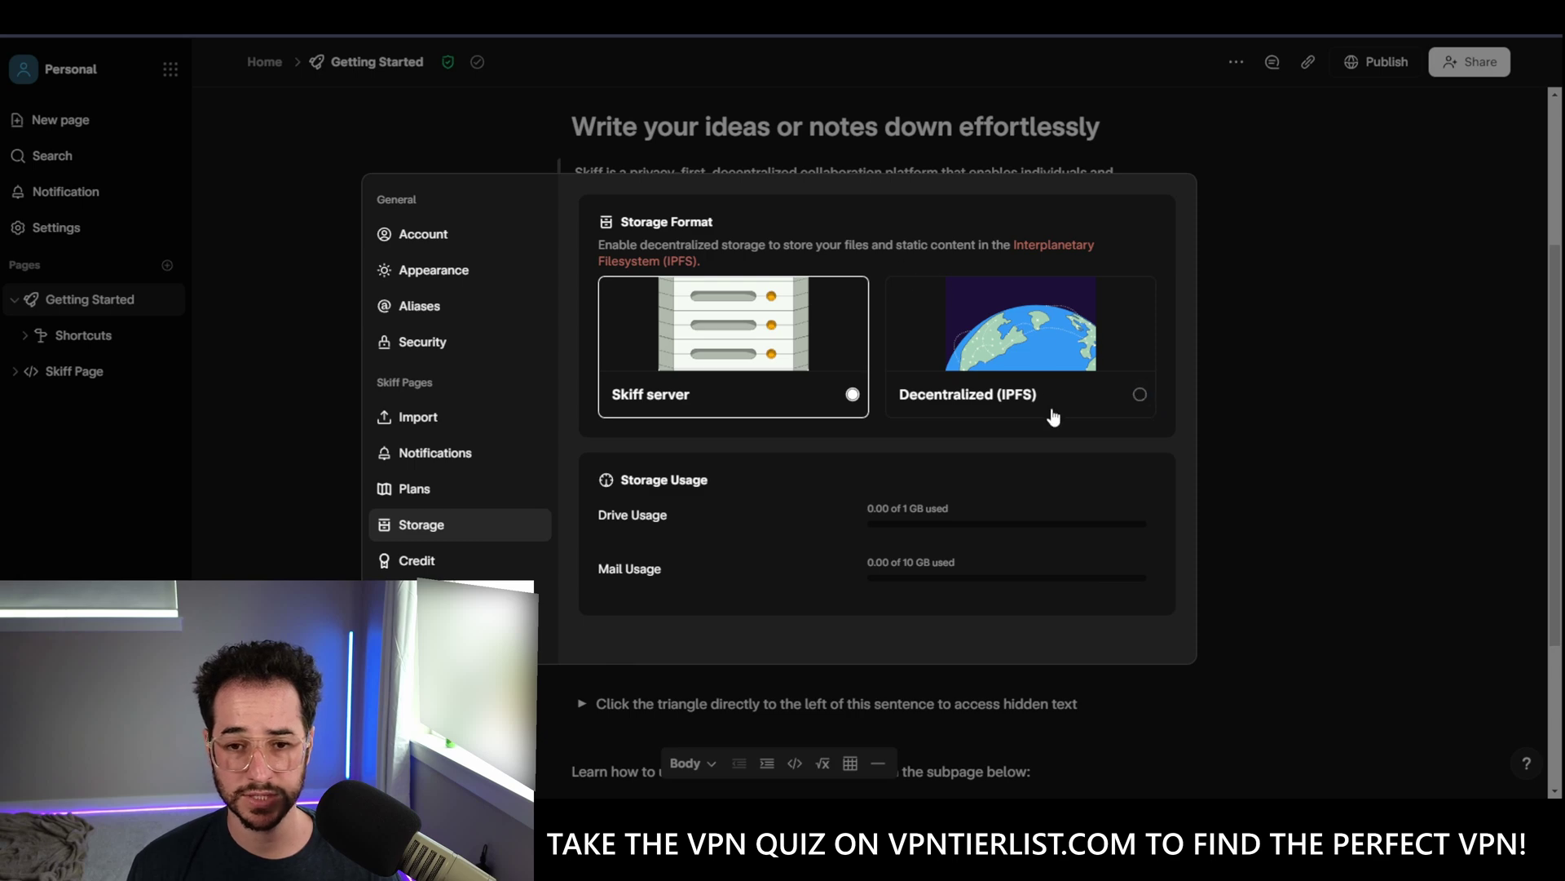
click(1059, 247)
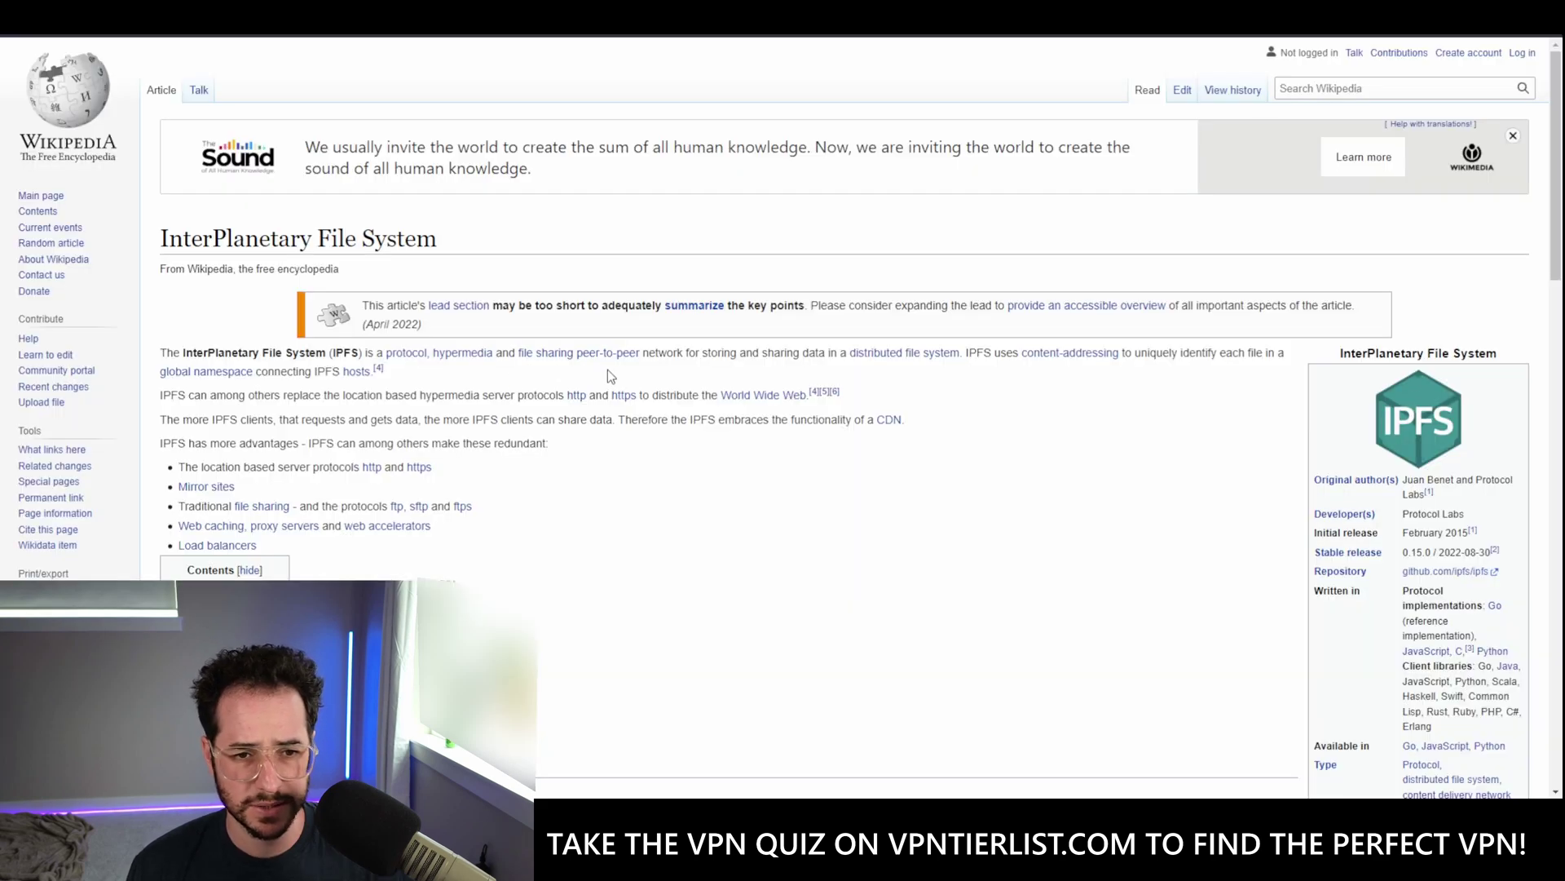
right_click(868, 372)
click(697, 382)
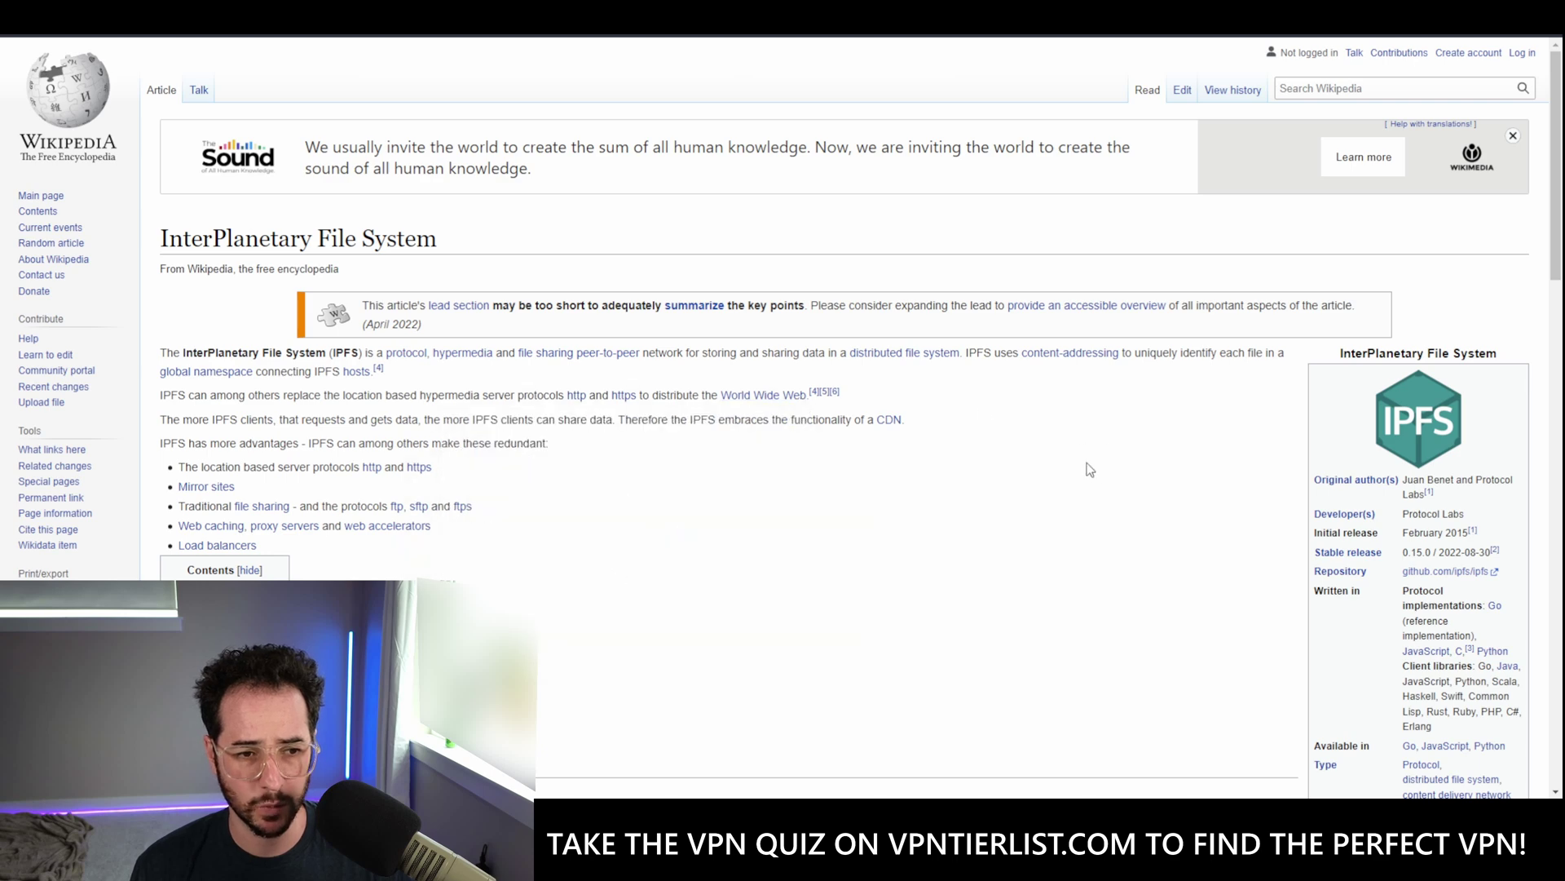
scroll(945, 379, down, 7)
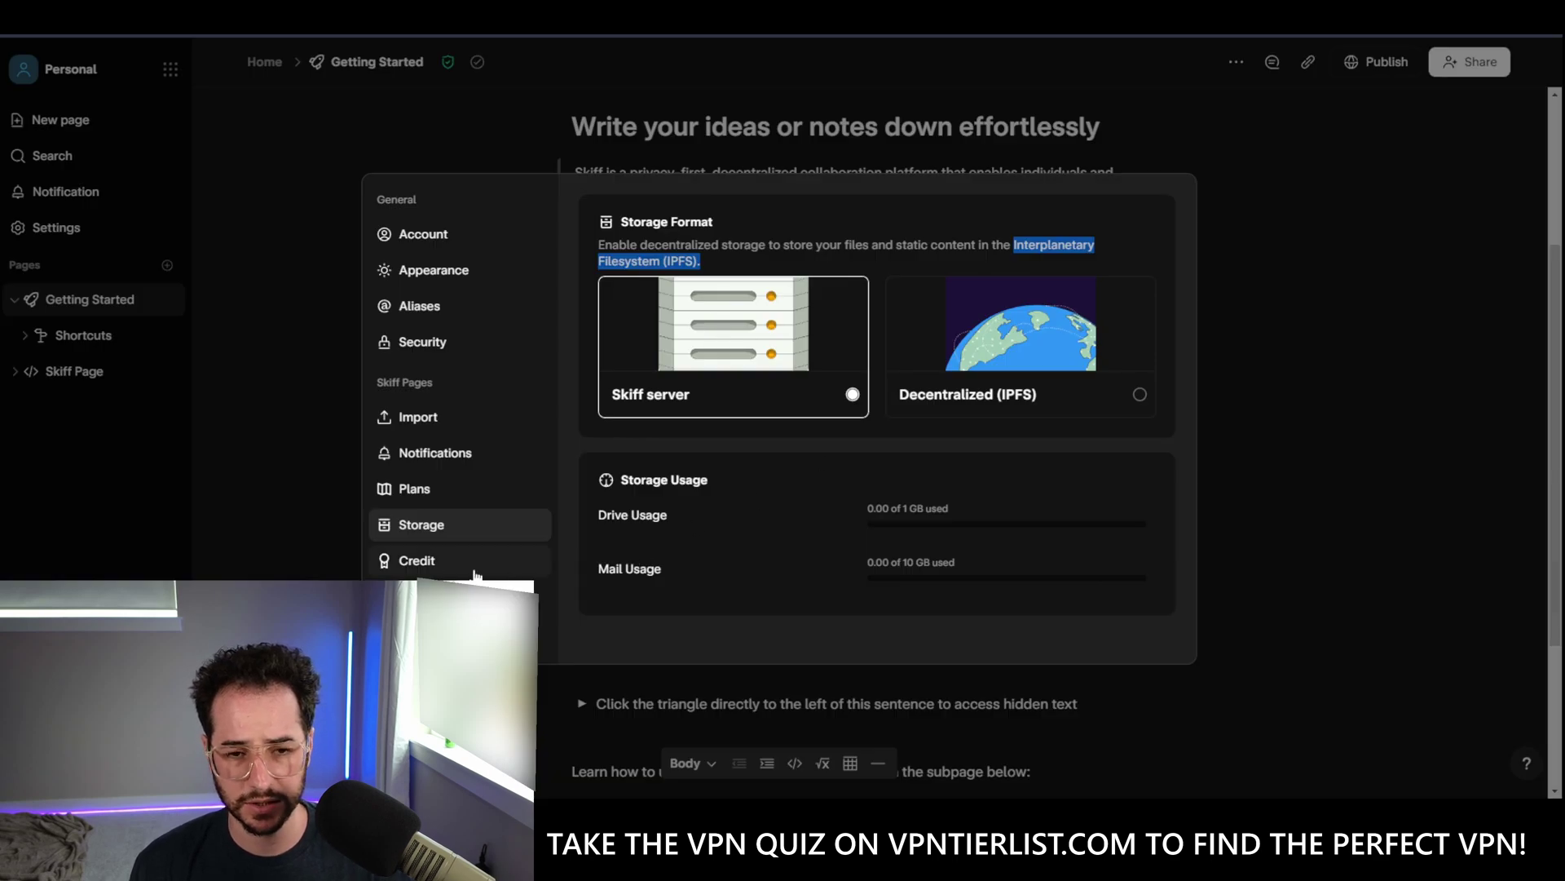
- Close Settings, open Skiff Page then the Shortcuts page, and bring up the app switcher
key(Escape)
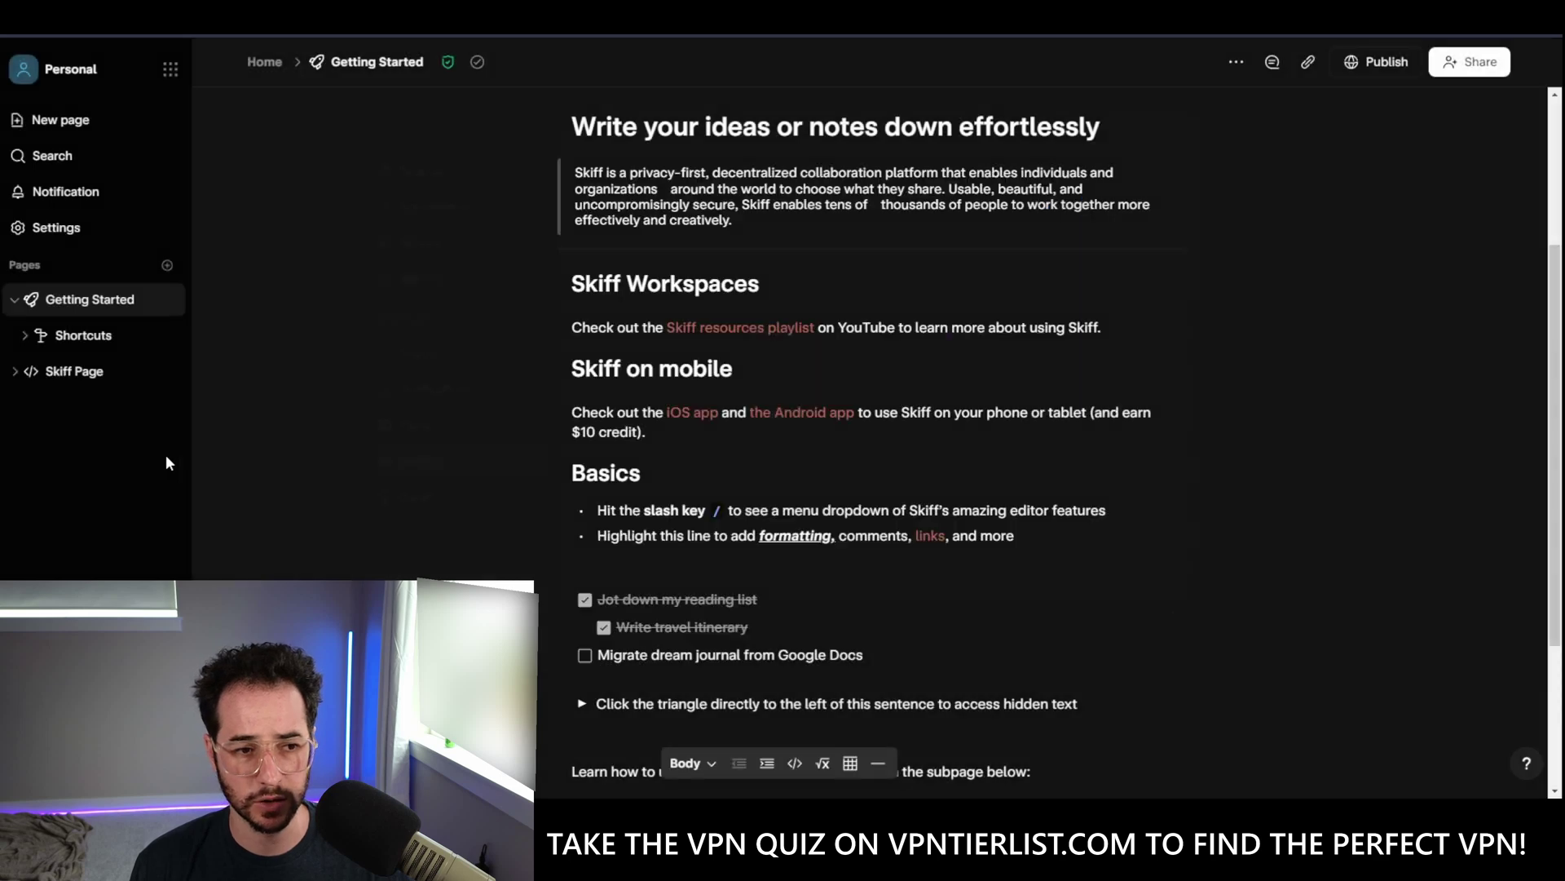
click(79, 374)
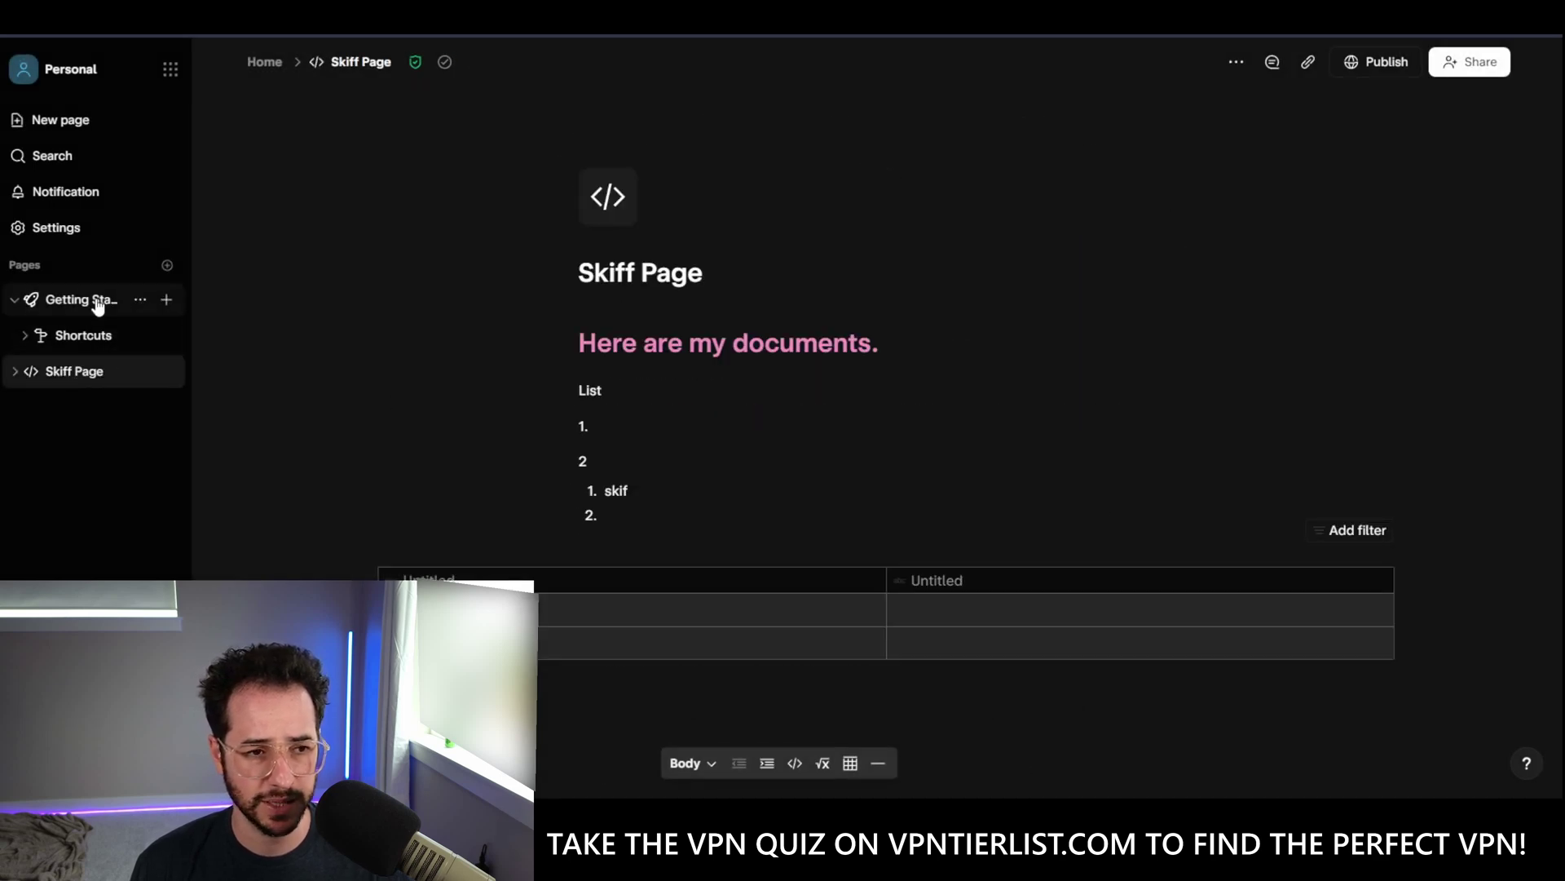
click(78, 338)
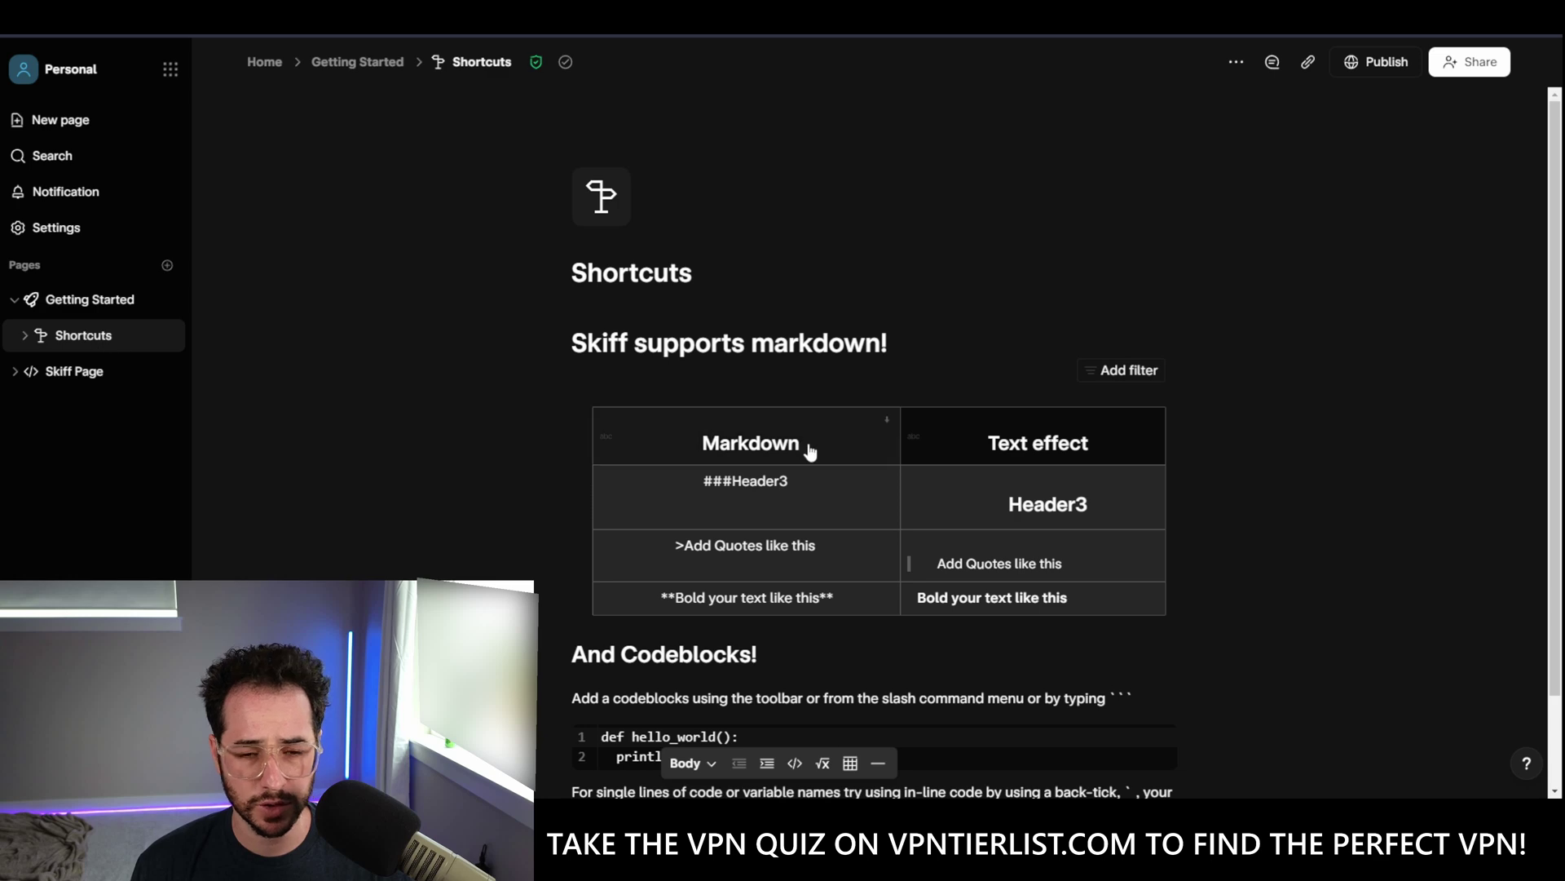
scroll(815, 440, down, 2)
scroll(817, 428, up, 2)
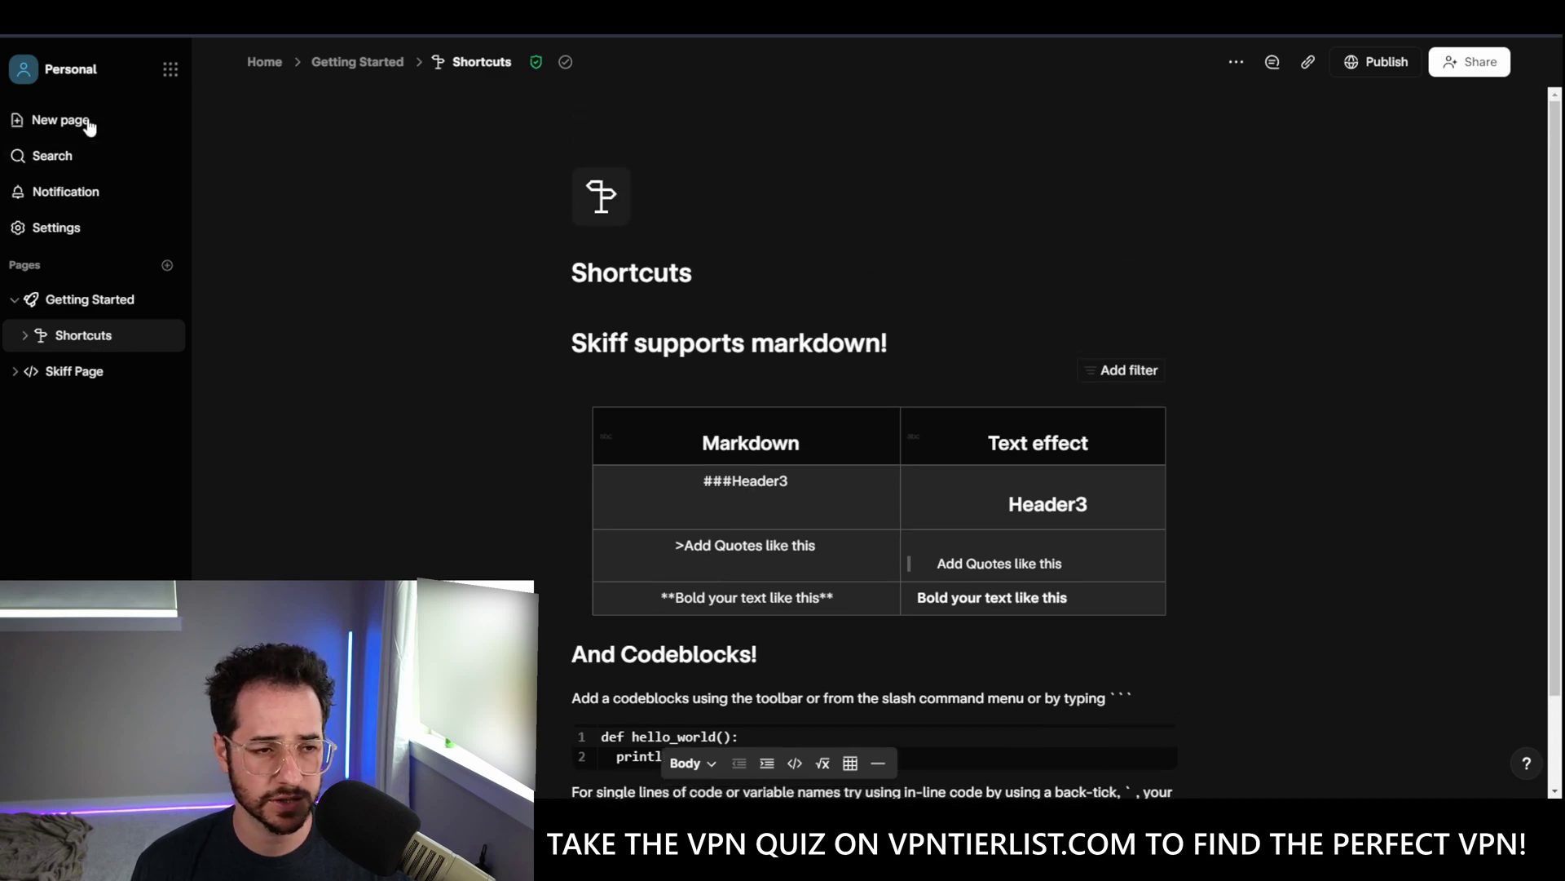
click(71, 71)
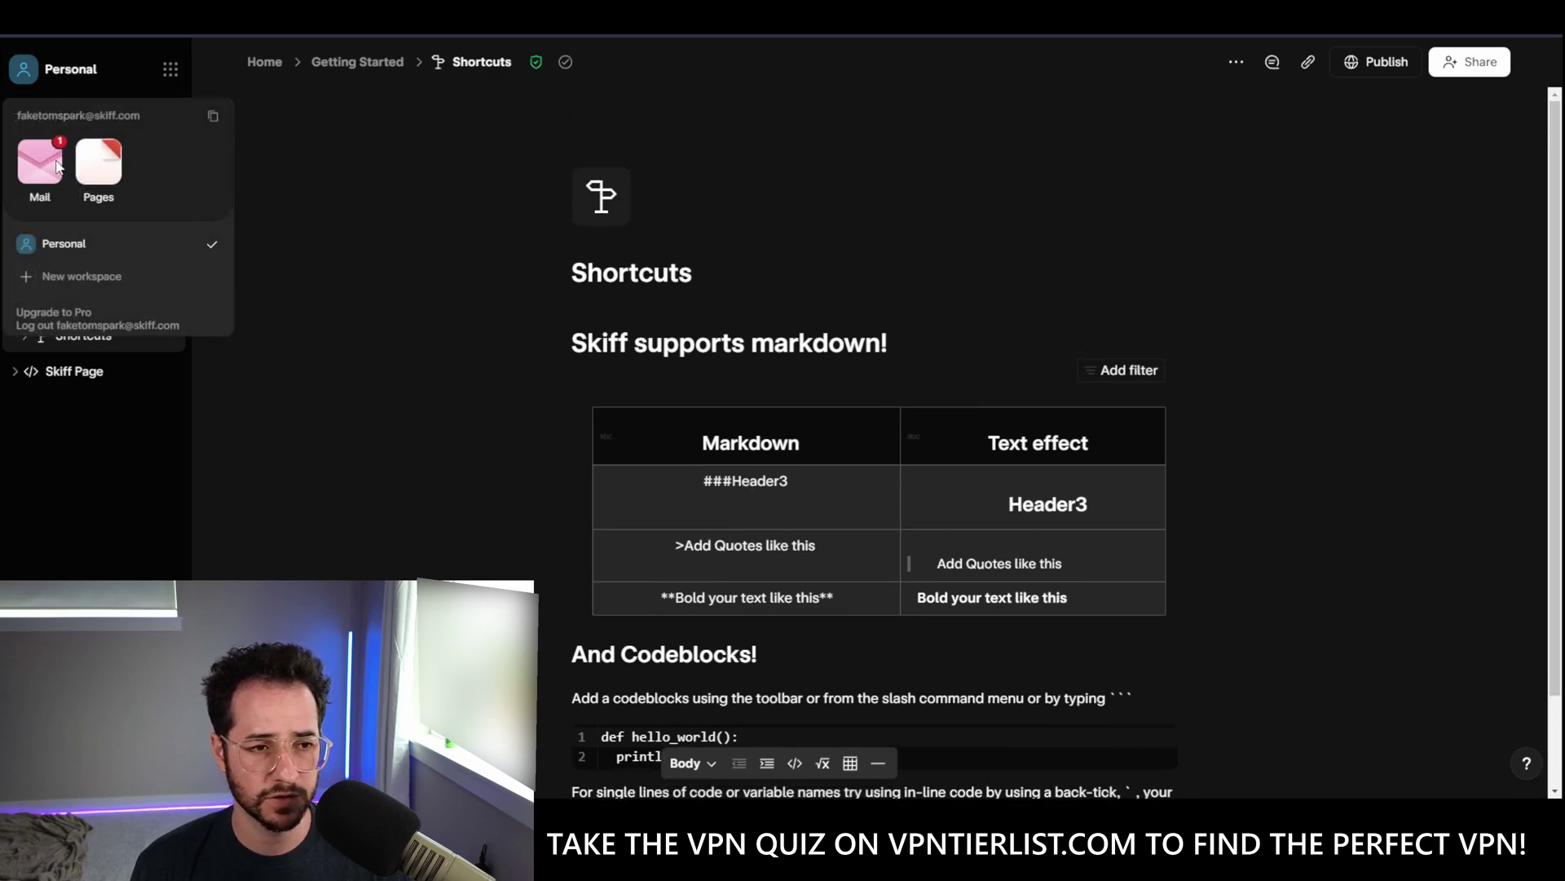
- Toggle between the Mail inbox and Pages home three times, ending on Pages Home
click(57, 166)
click(89, 133)
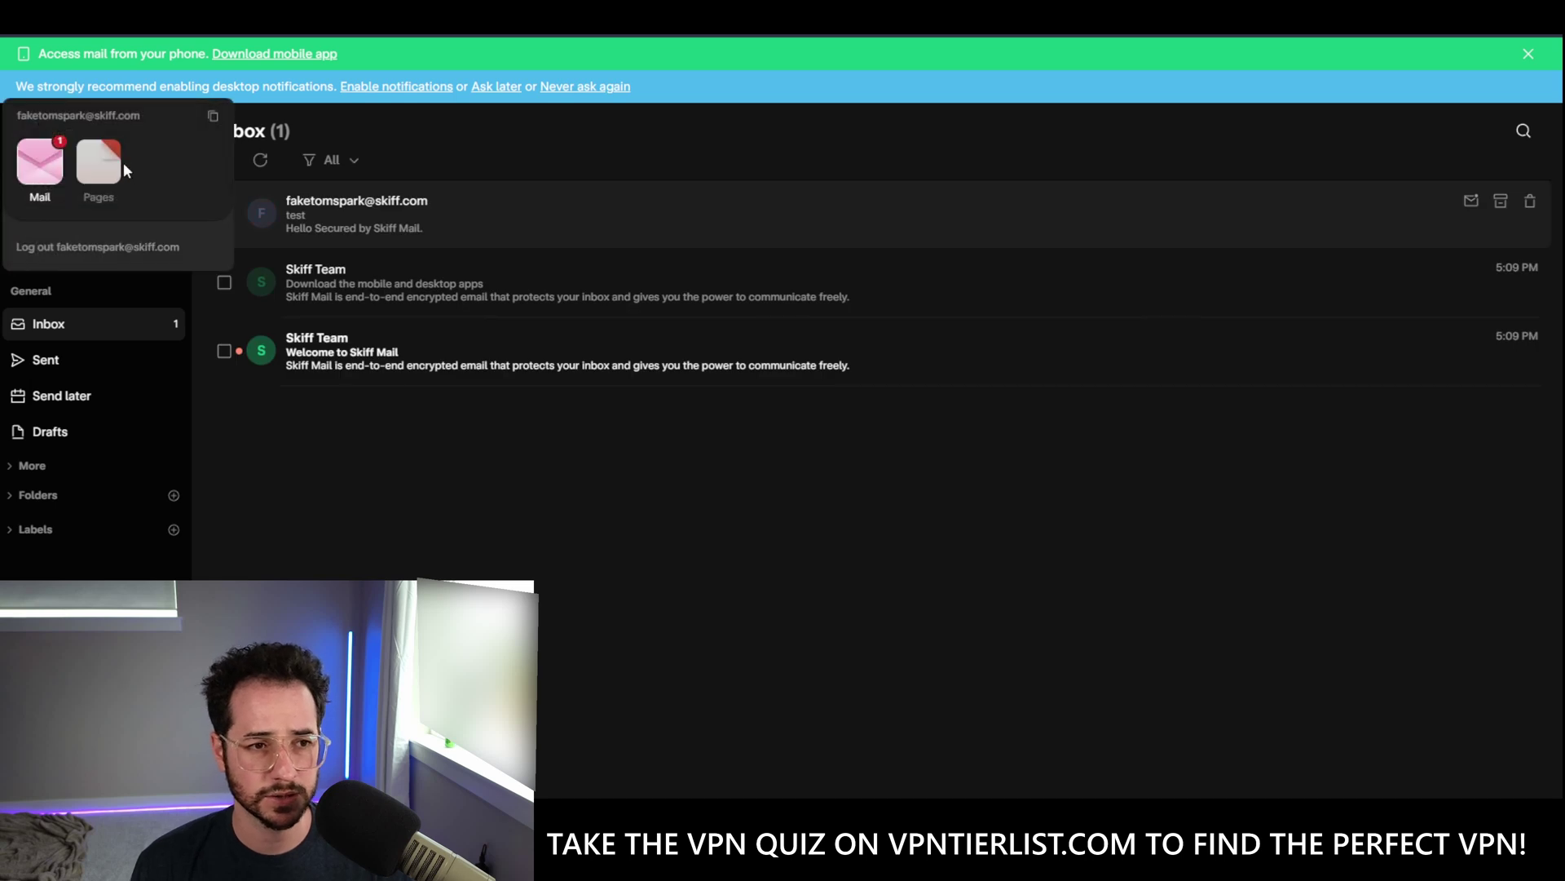
click(121, 166)
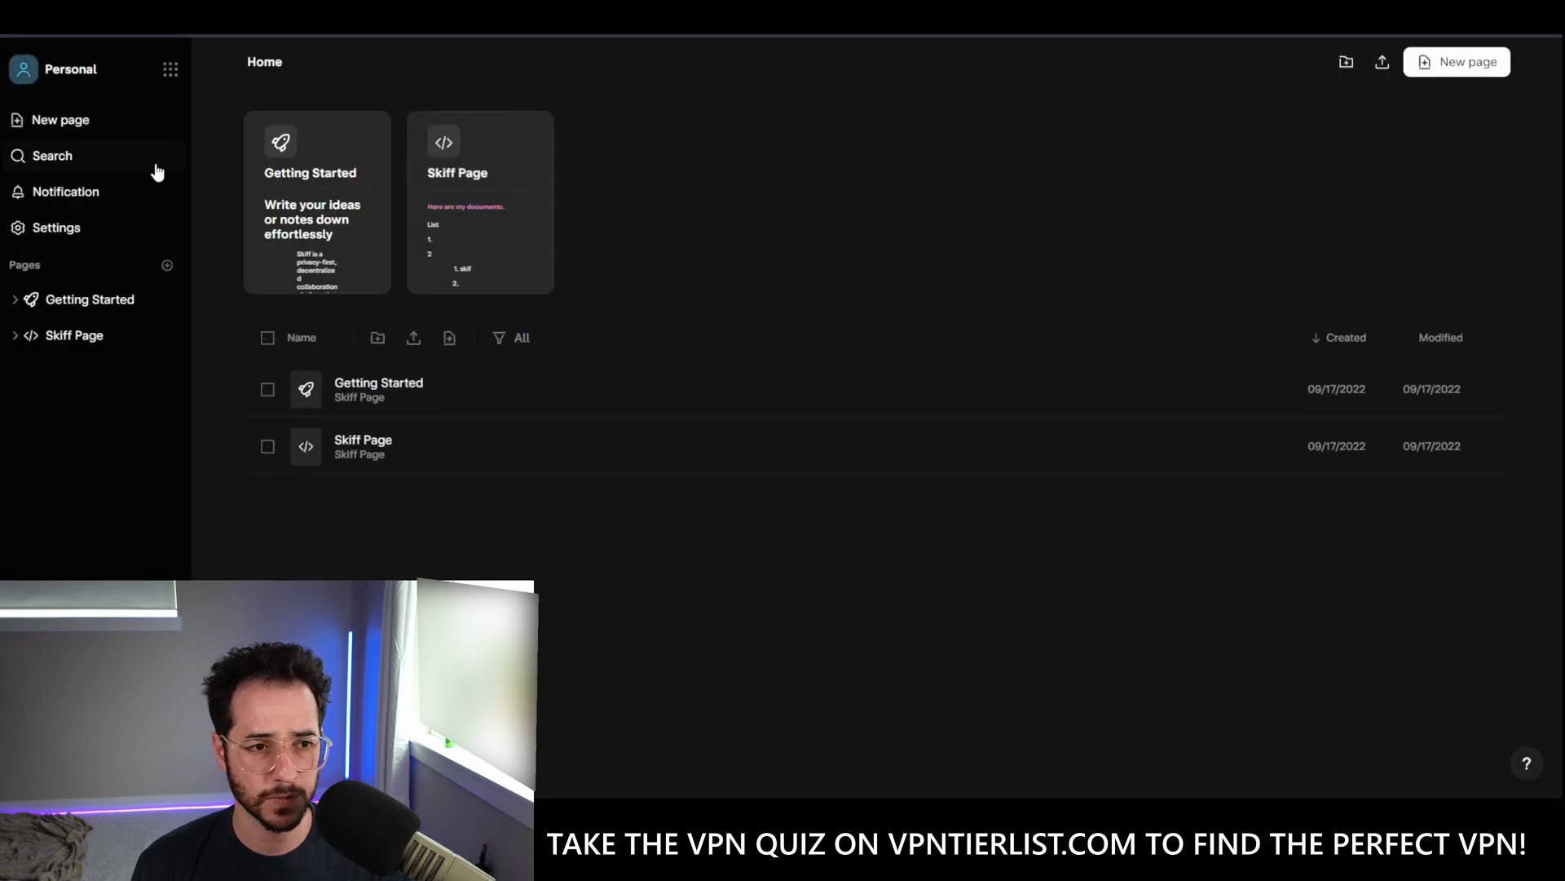
click(169, 75)
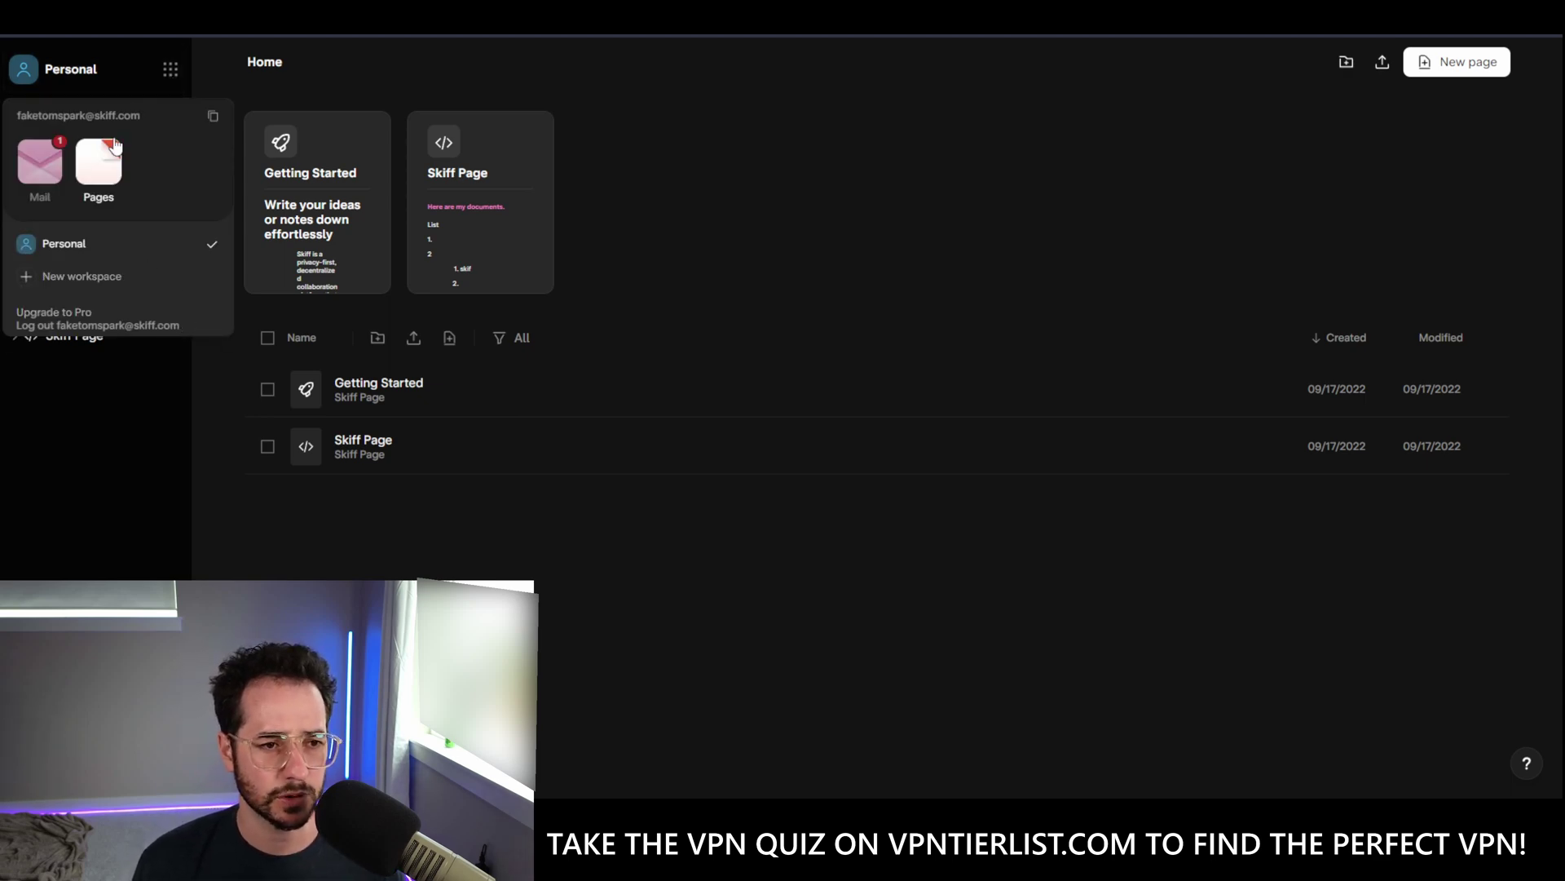
click(171, 70)
click(39, 159)
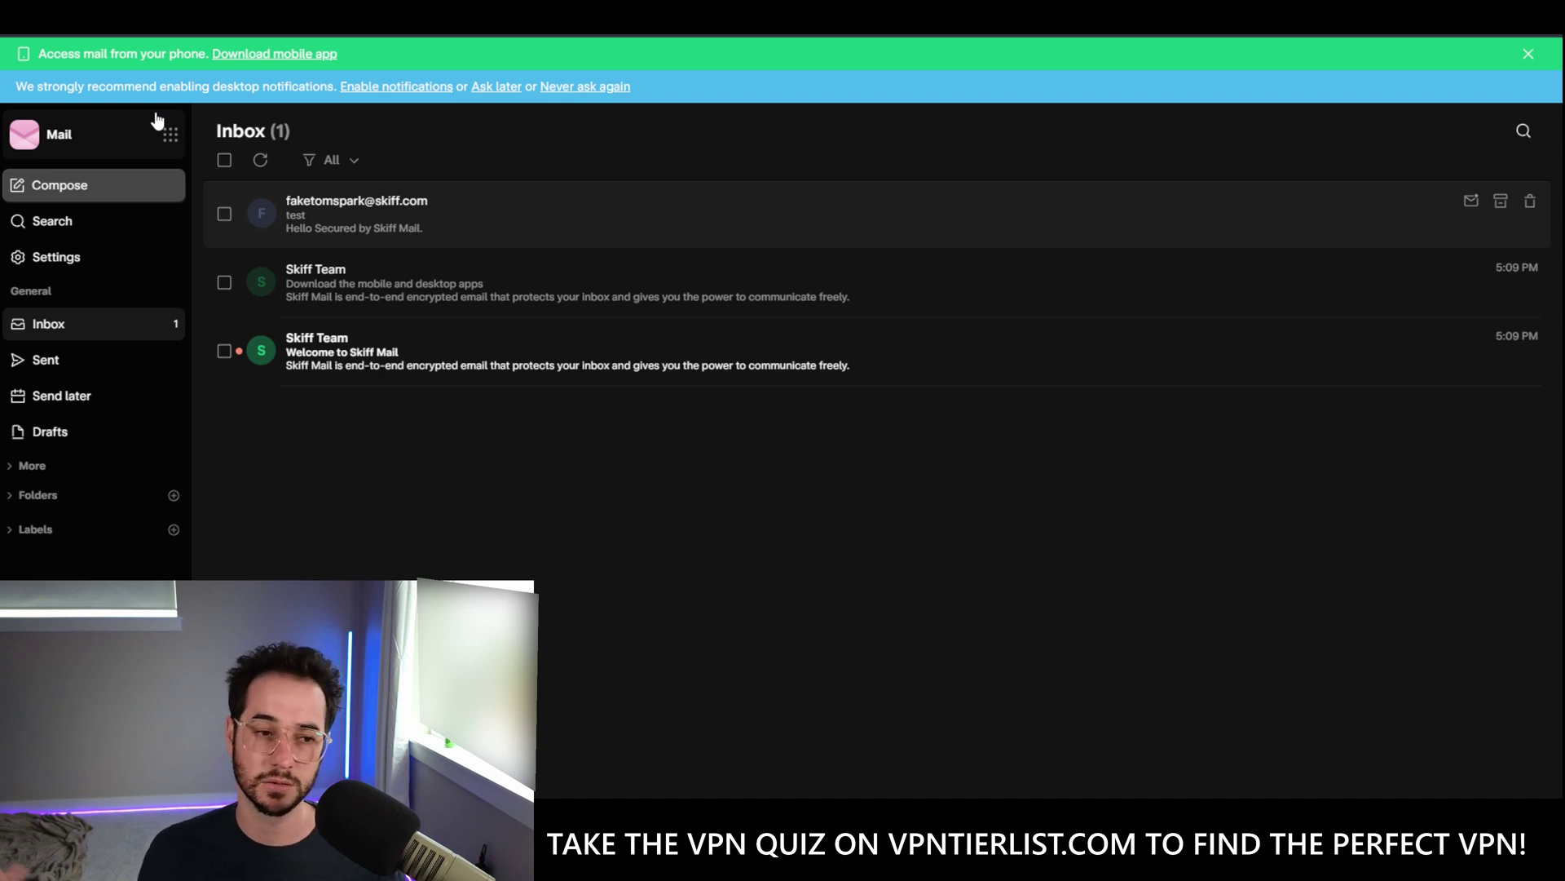
click(171, 134)
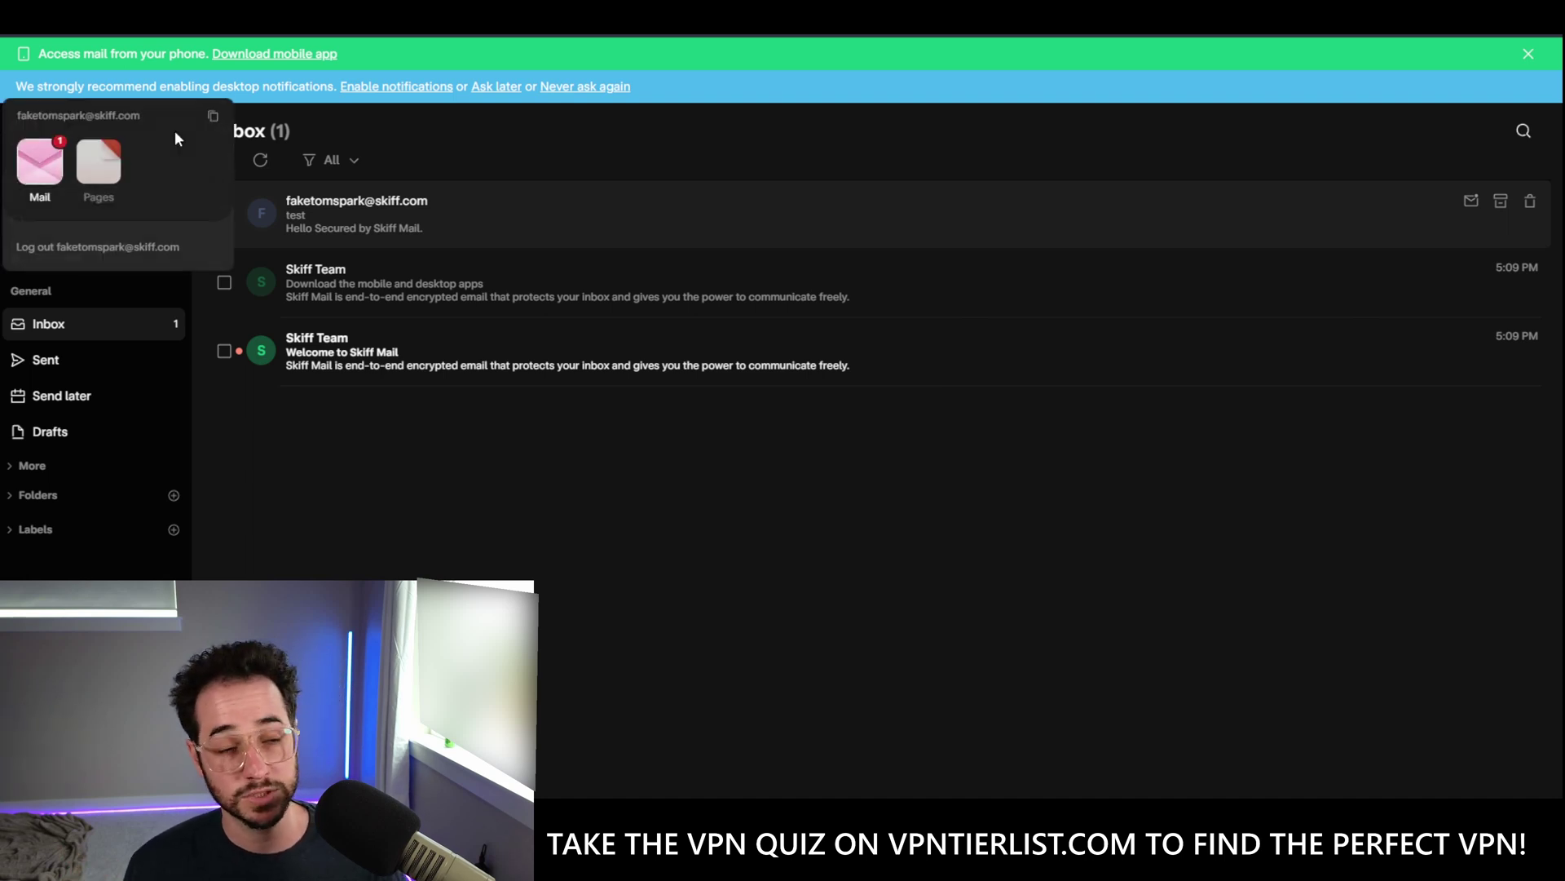
click(99, 164)
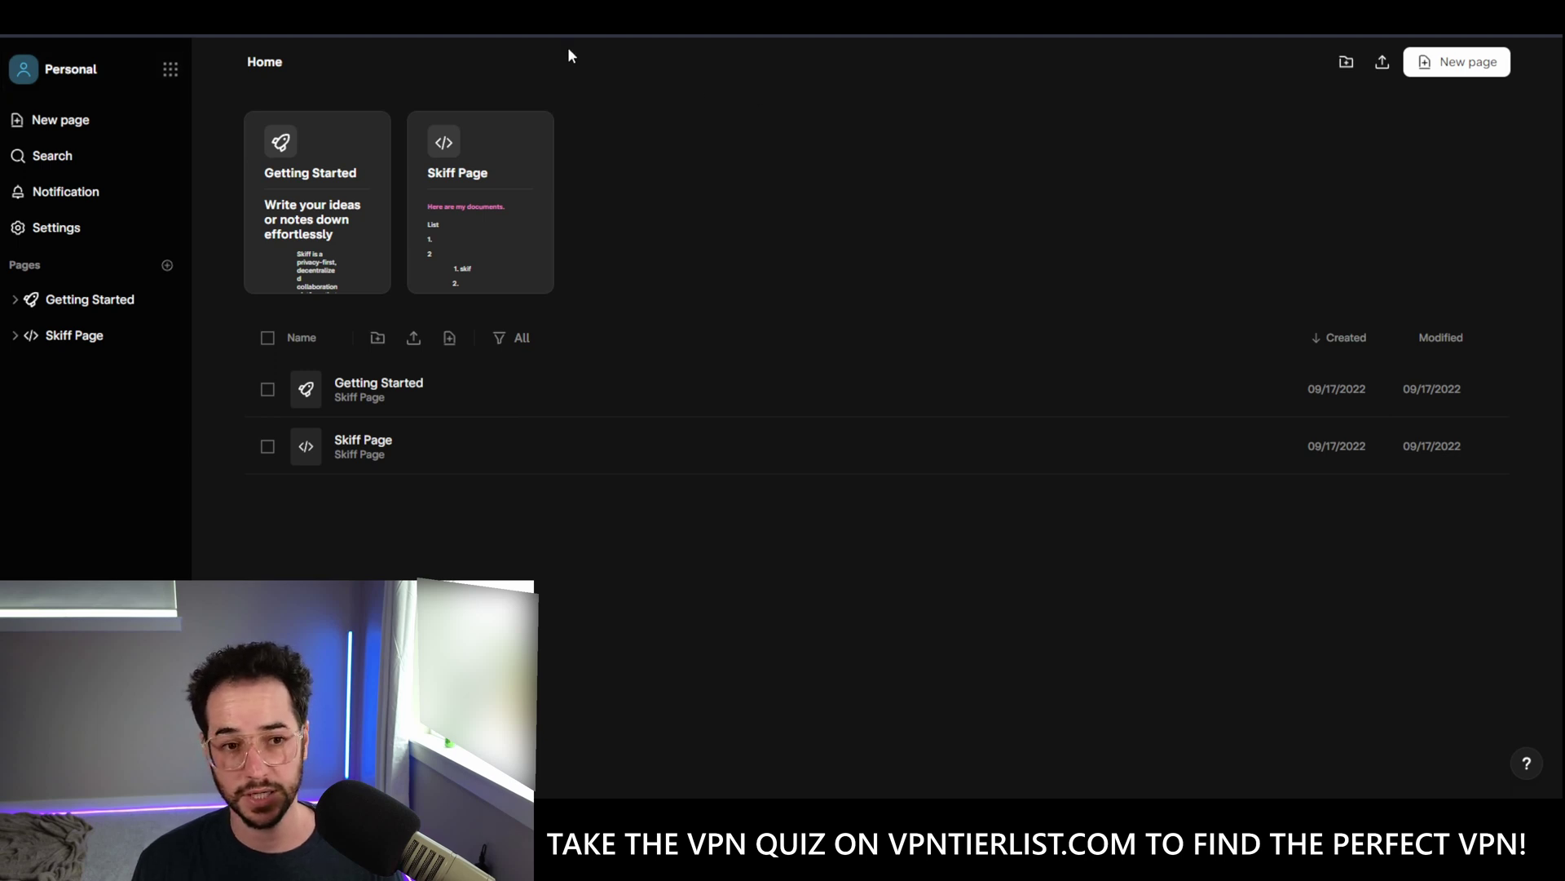
click(170, 72)
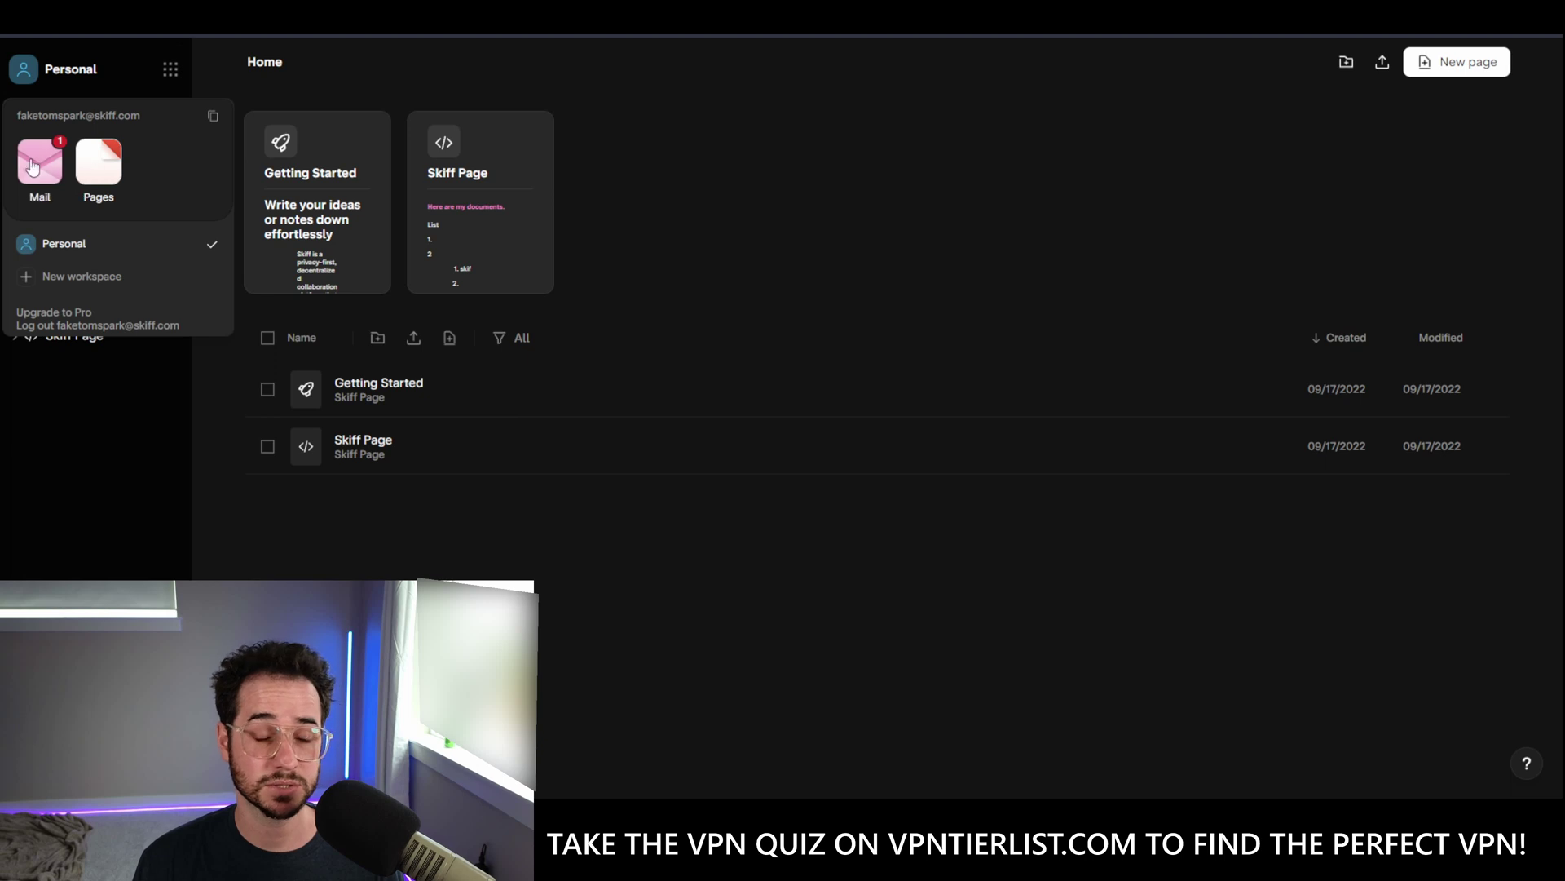
click(46, 159)
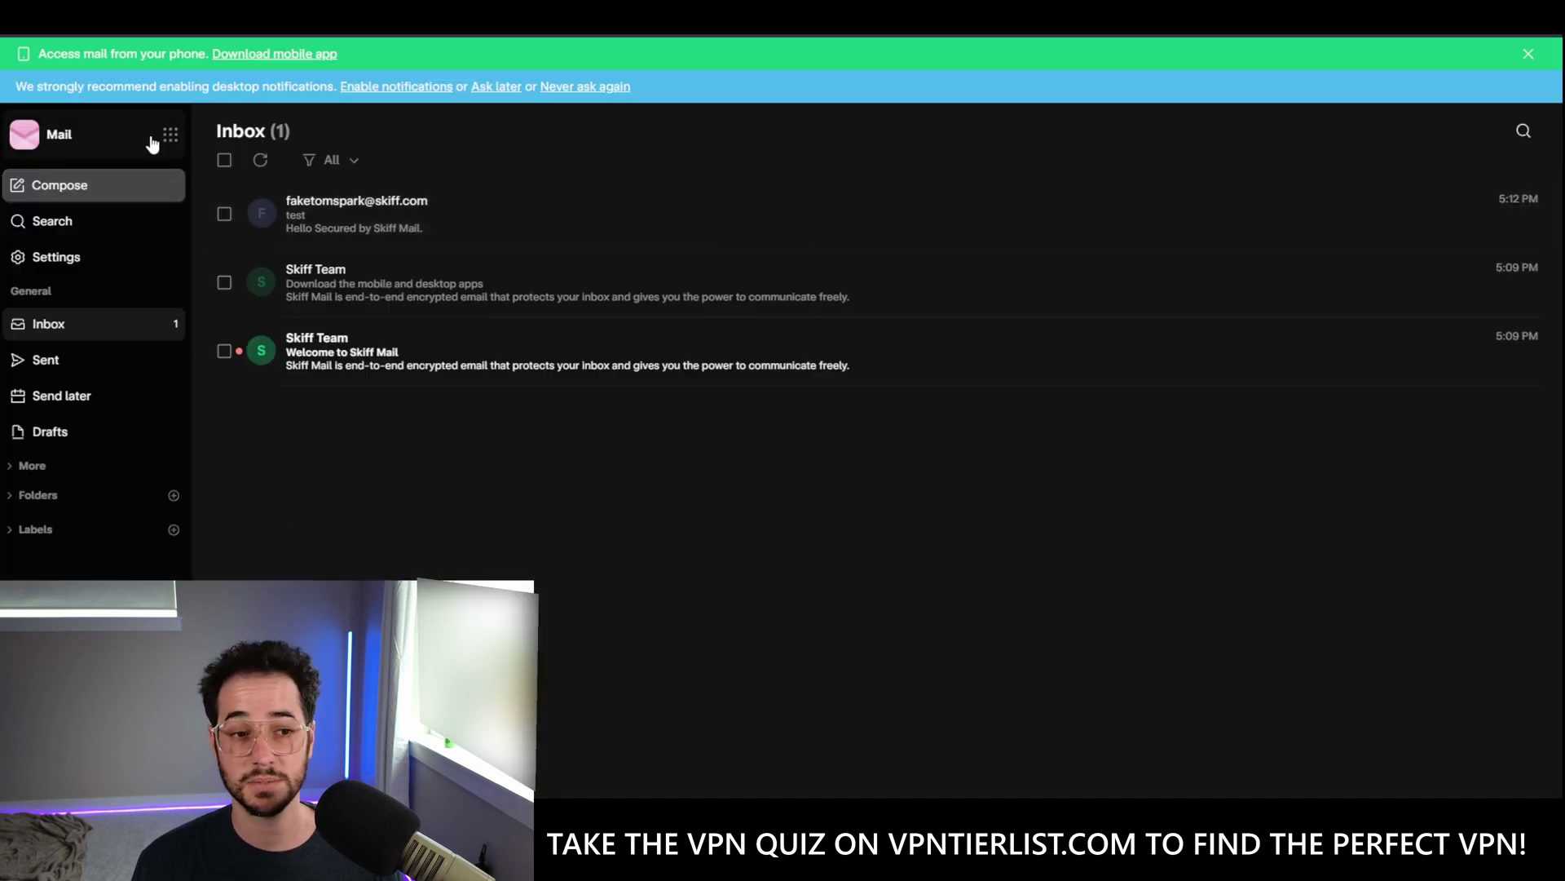
click(167, 135)
click(101, 161)
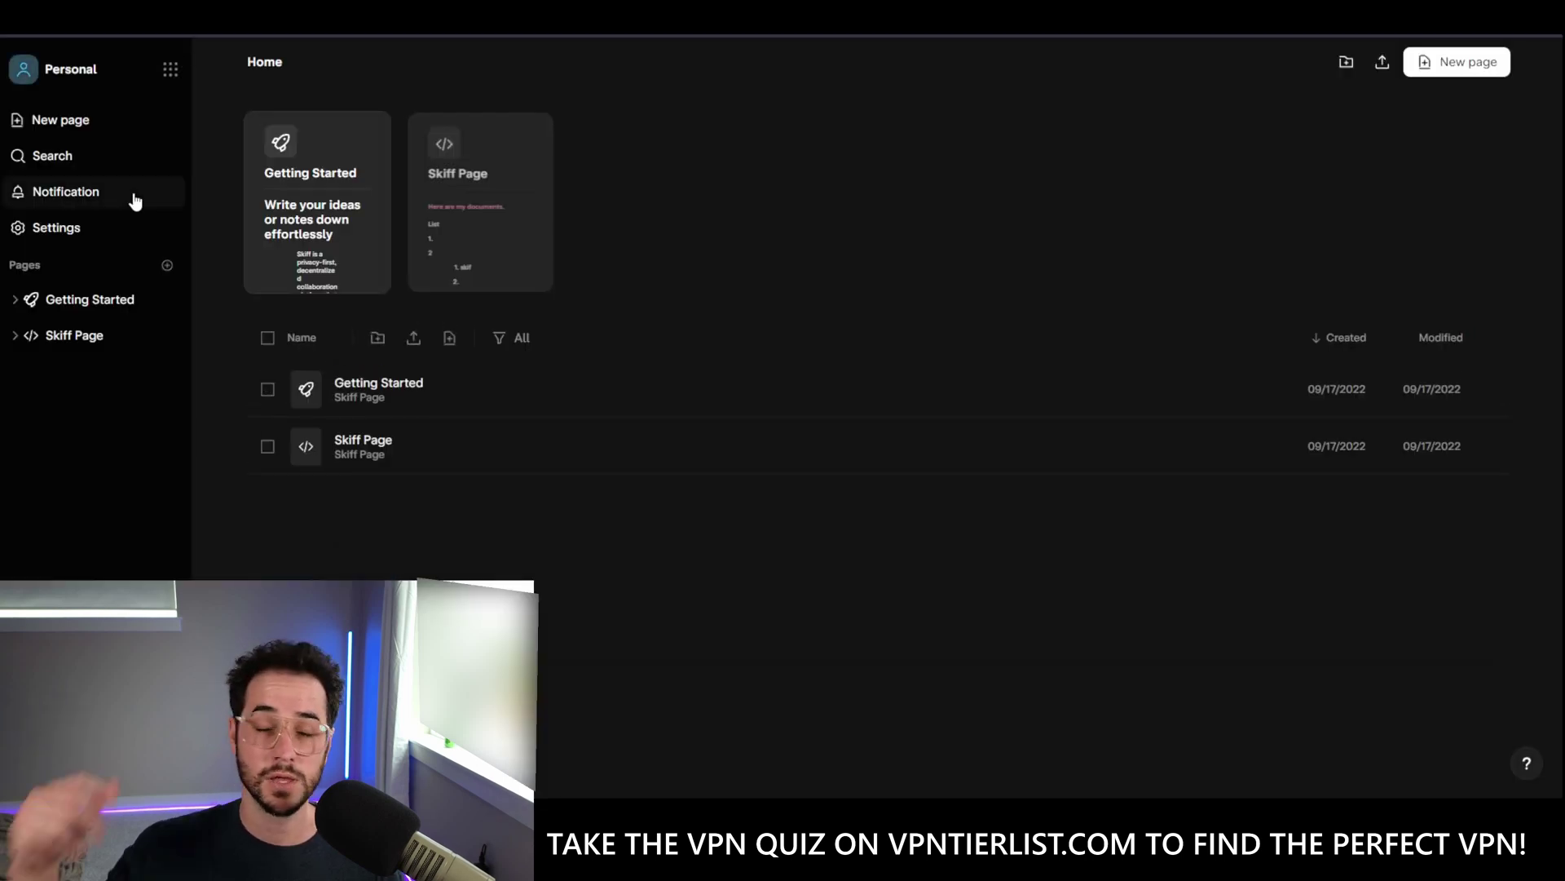